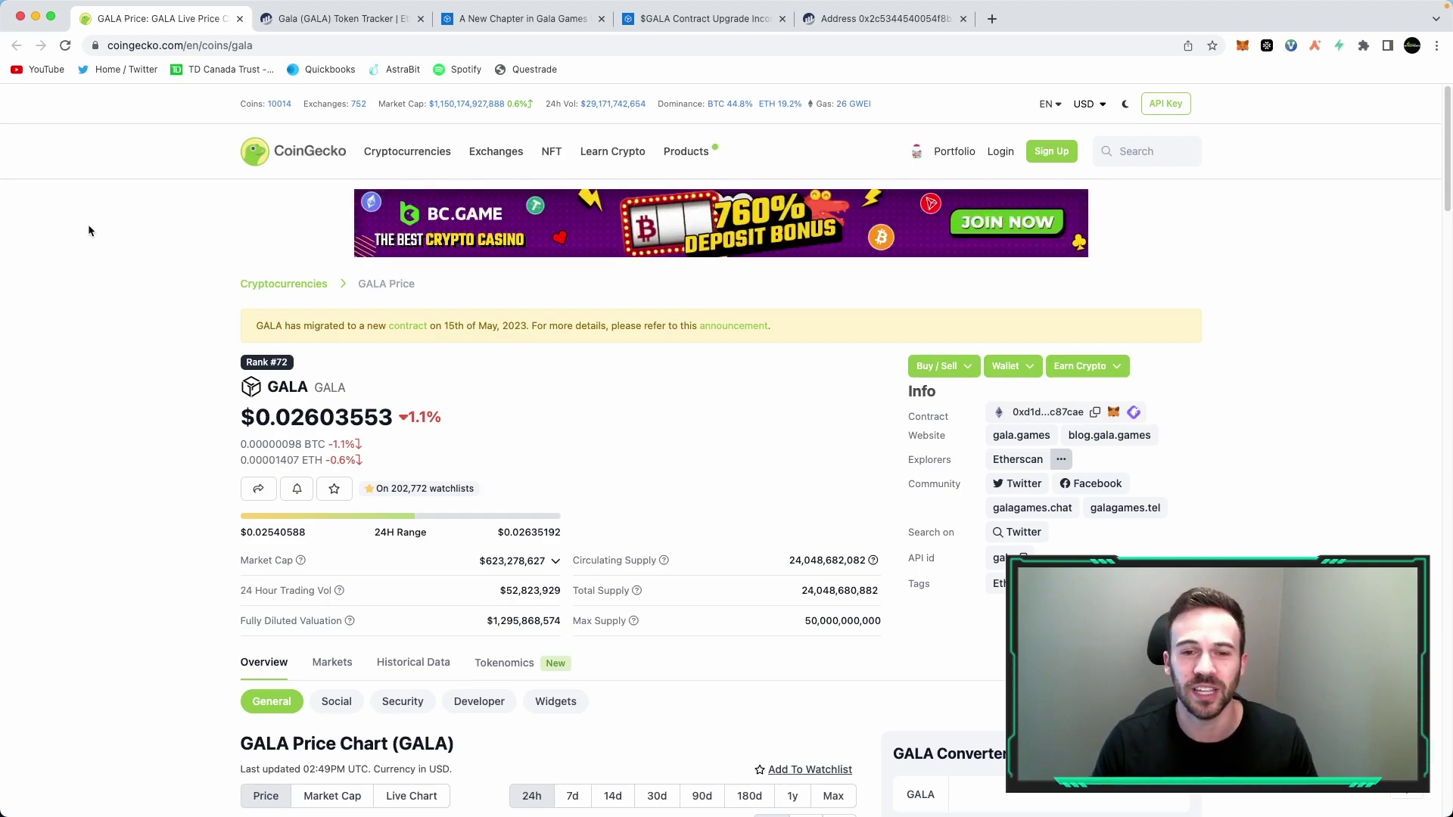
- Open the $GALA Contract Upgrade post and highlight its warning about unlisted exchanges
left_click(656, 27)
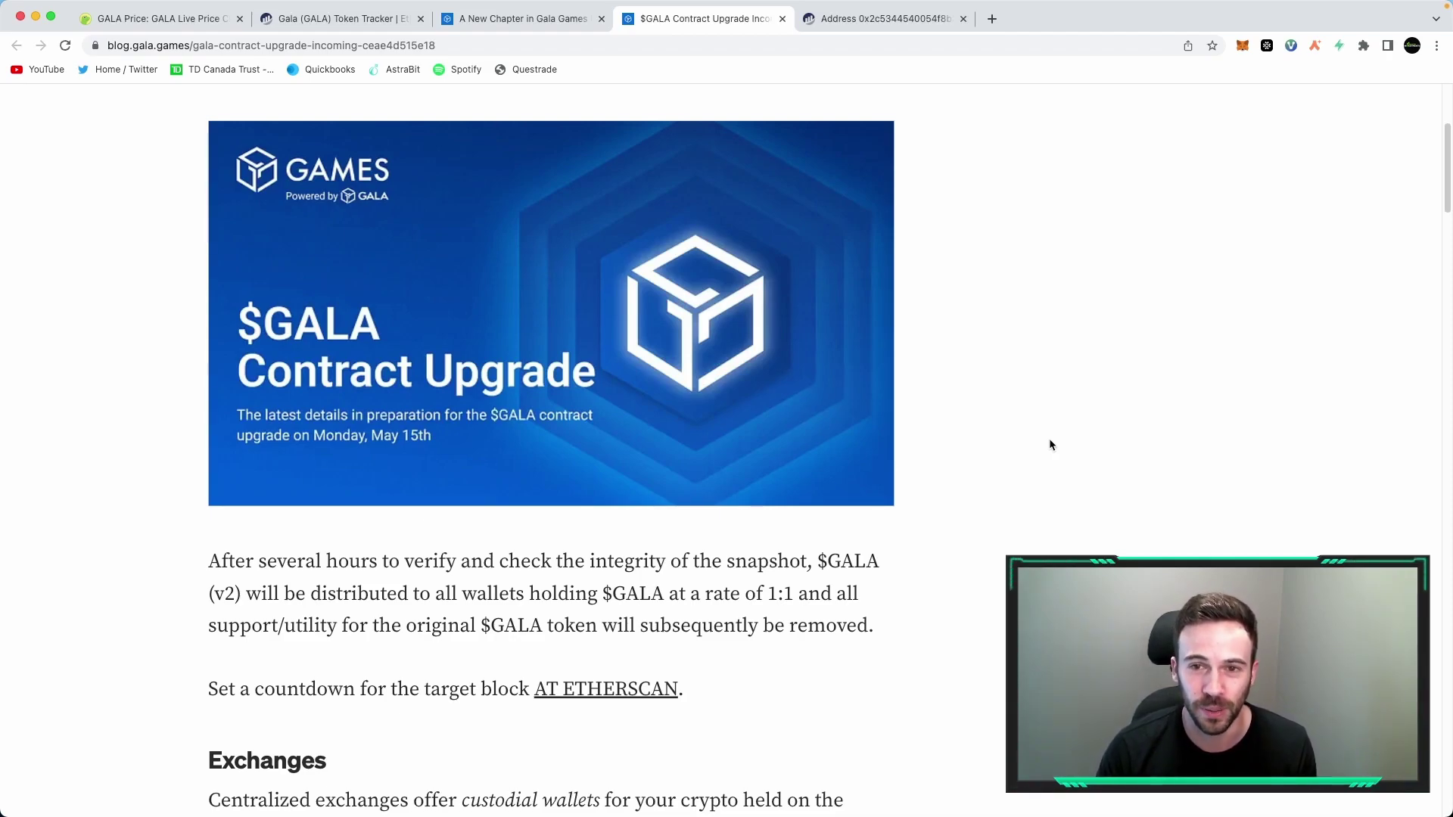
scroll(1051, 445, "down", 6)
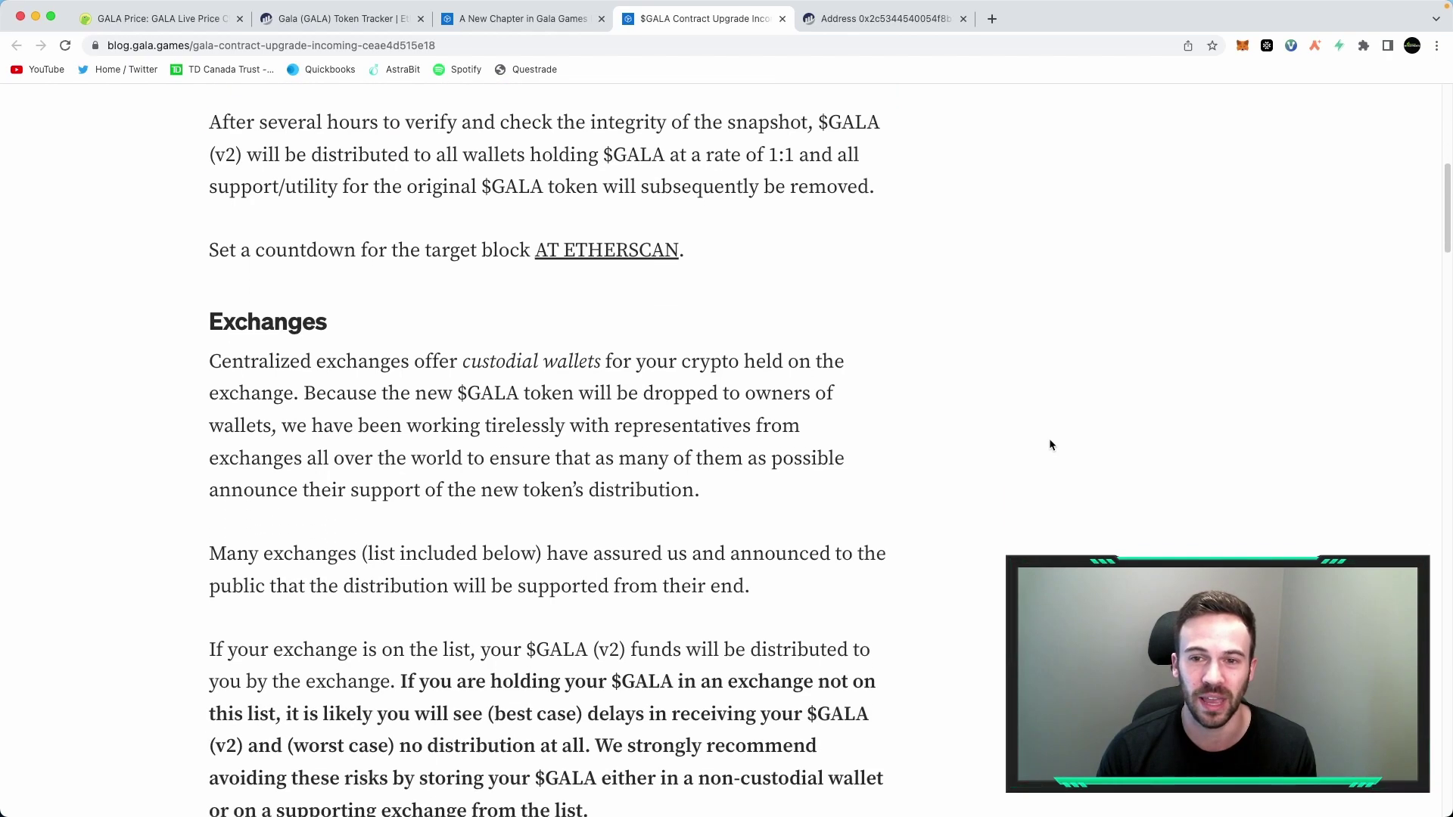
scroll(1051, 445, "down", 6)
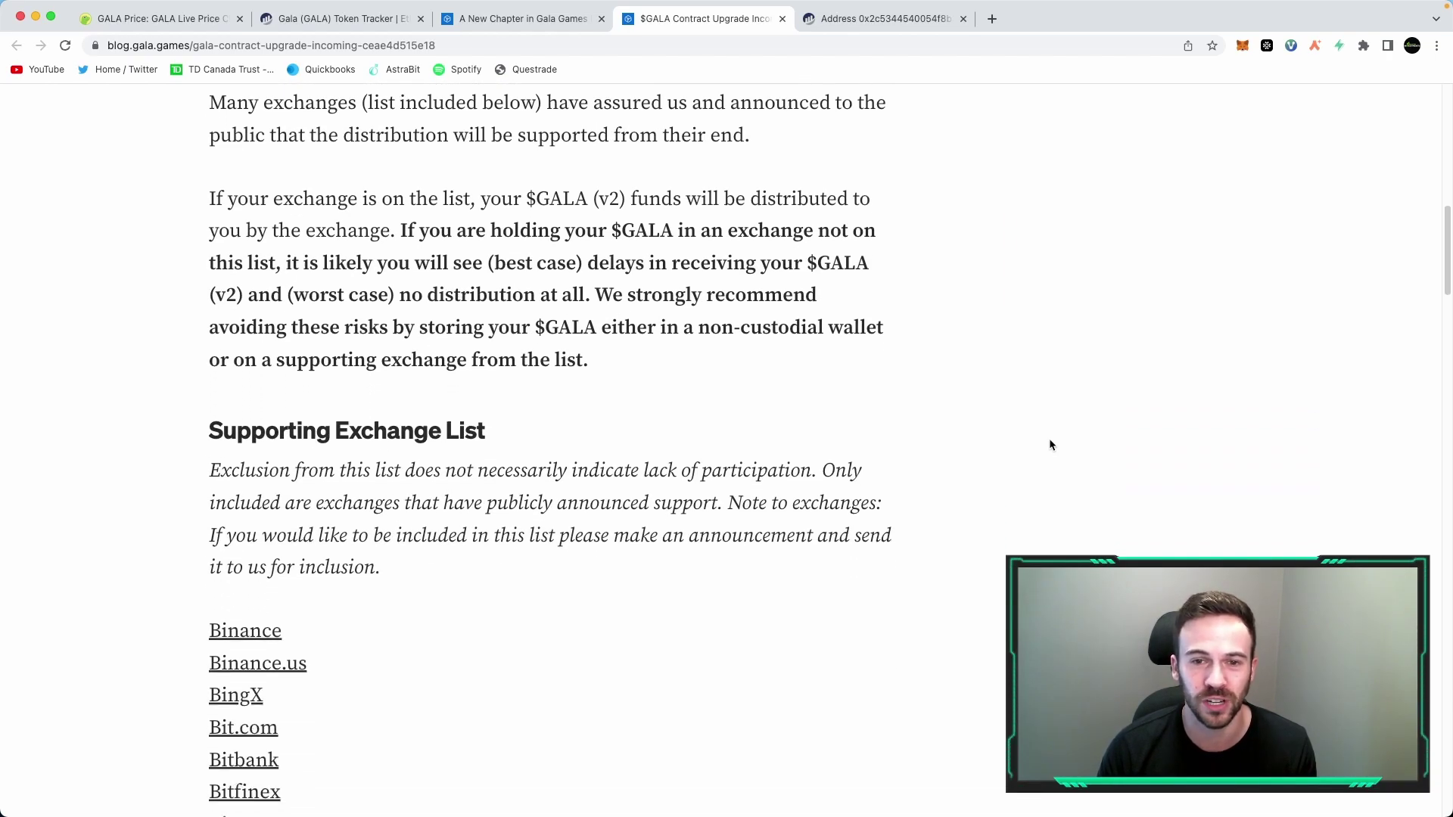
scroll(1050, 445, "down", 1)
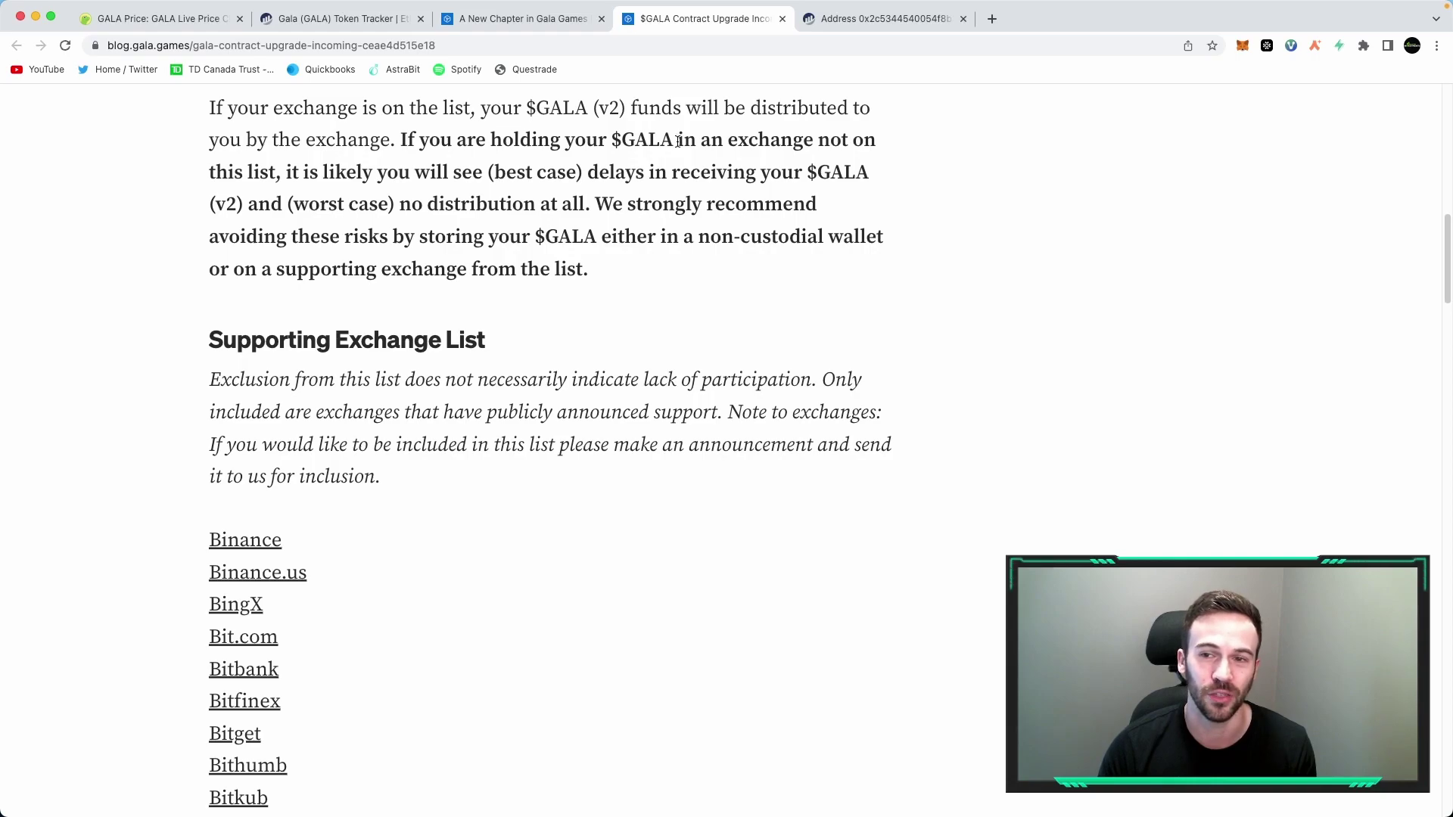
left_click_drag(678, 141, 544, 195)
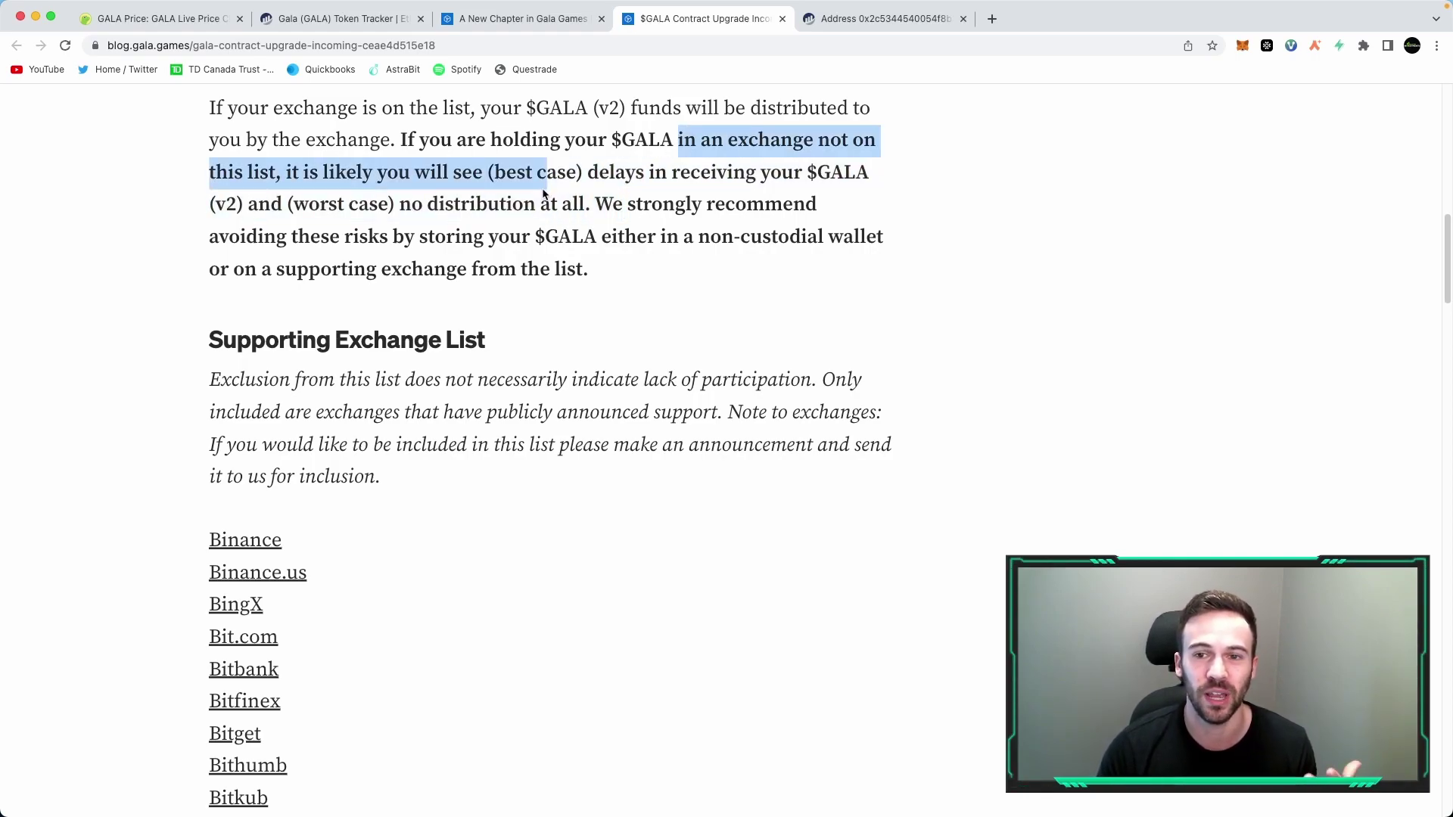
left_click_drag(543, 195, 540, 236)
left_click(541, 236)
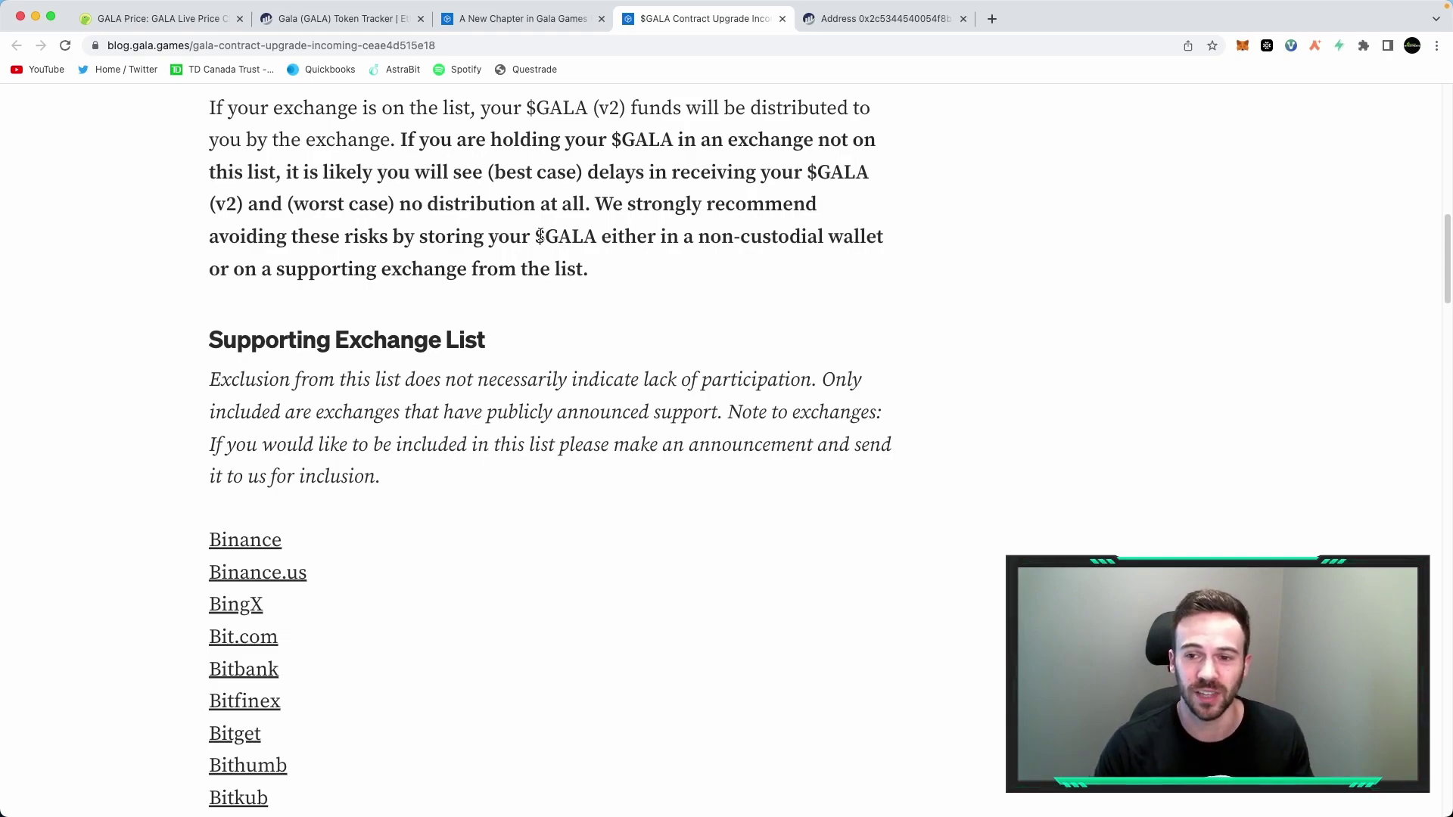
- Scroll through the post's list of exchanges supporting the upgrade
scroll(539, 236, "down", 5)
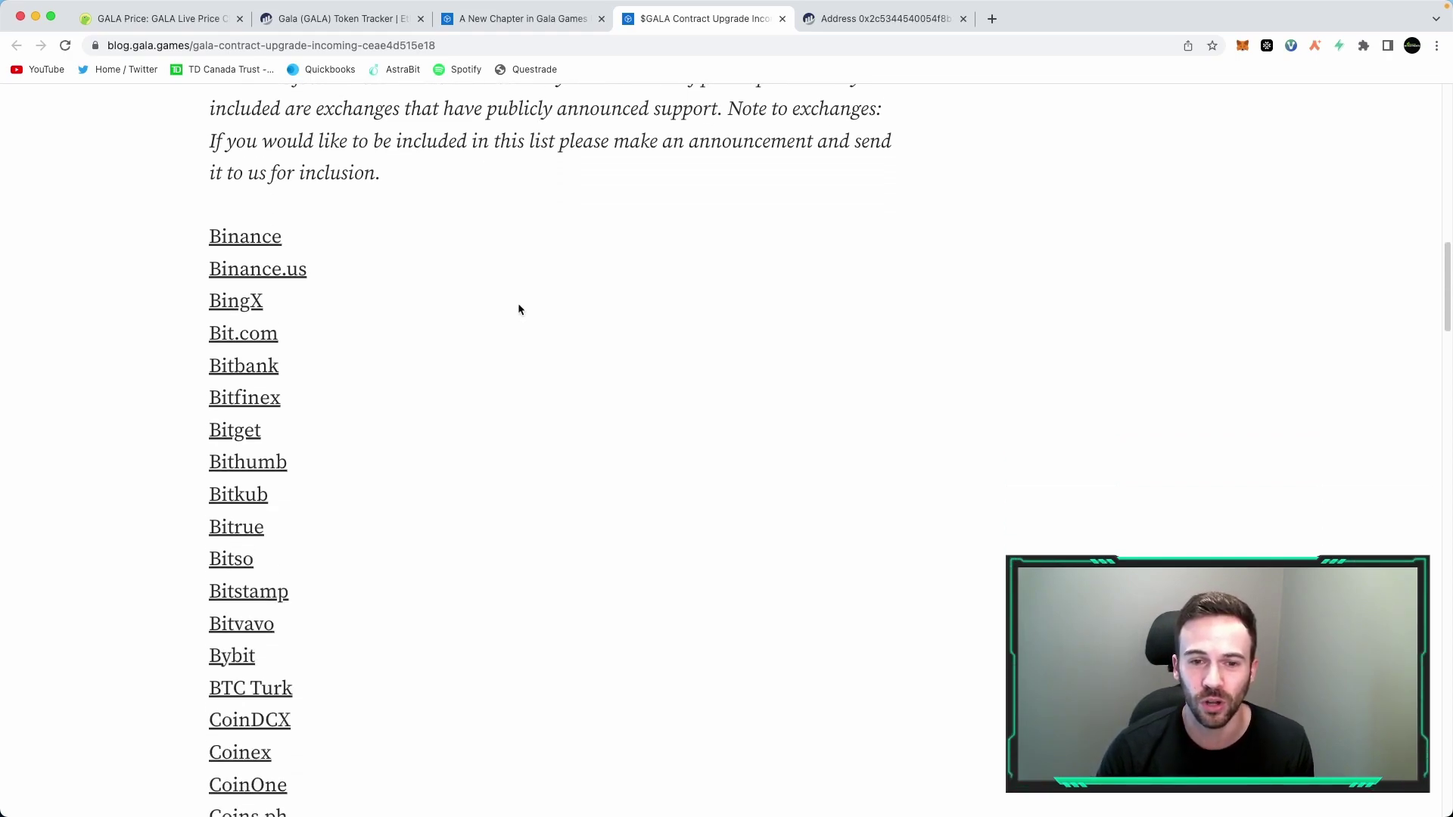
scroll(519, 309, "down", 7)
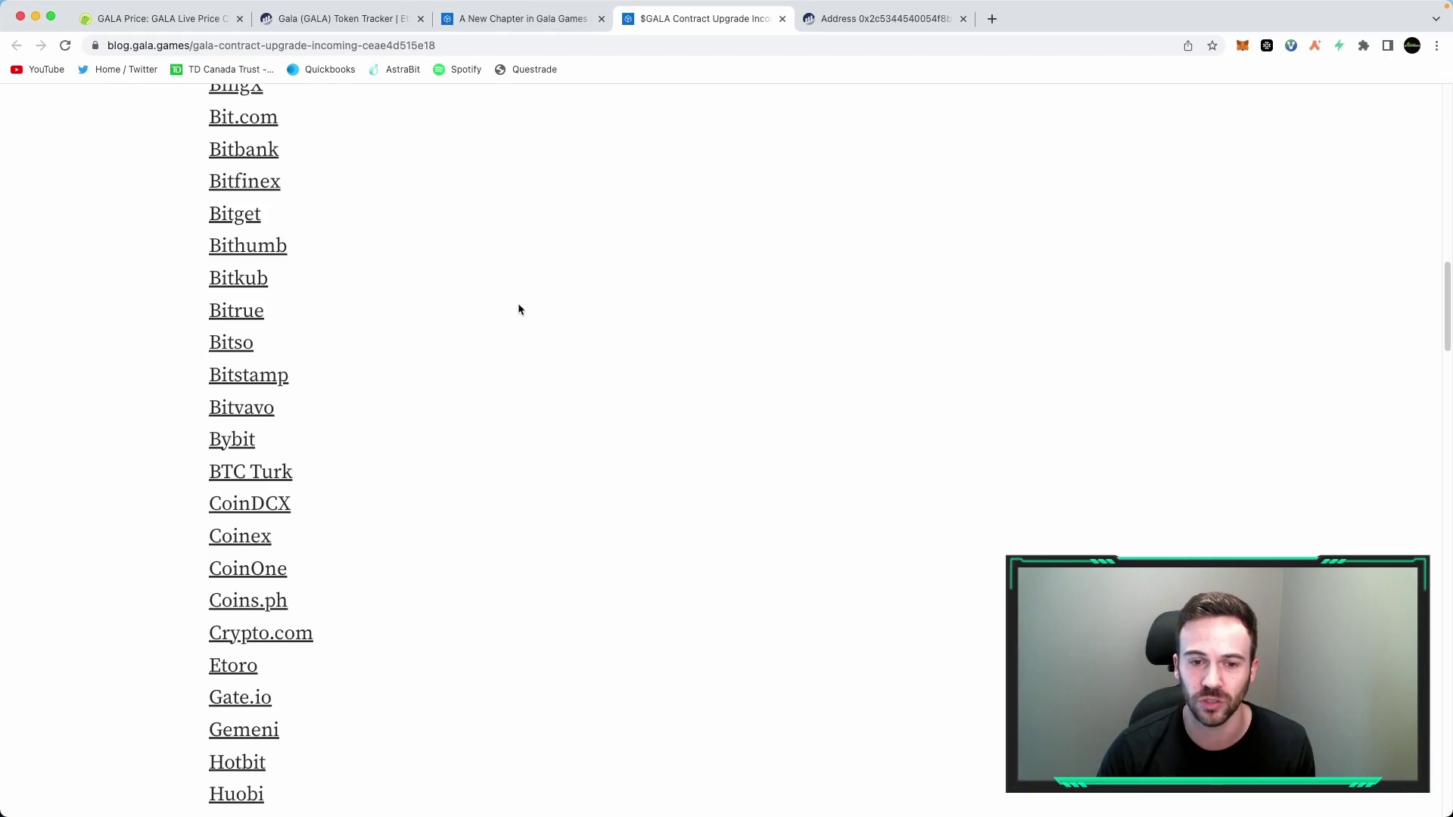
scroll(519, 309, "down", 9)
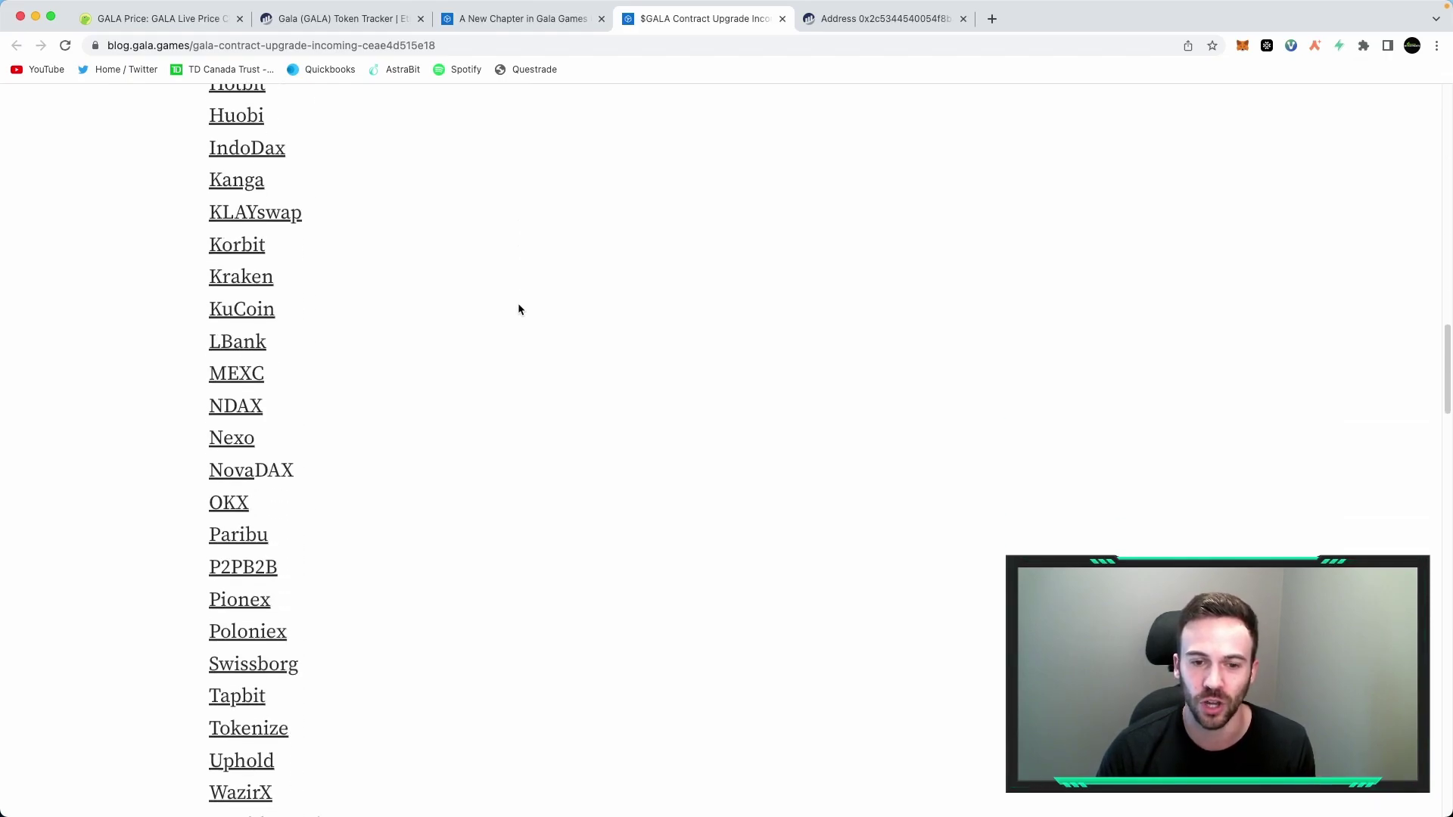
scroll(519, 309, "down", 6)
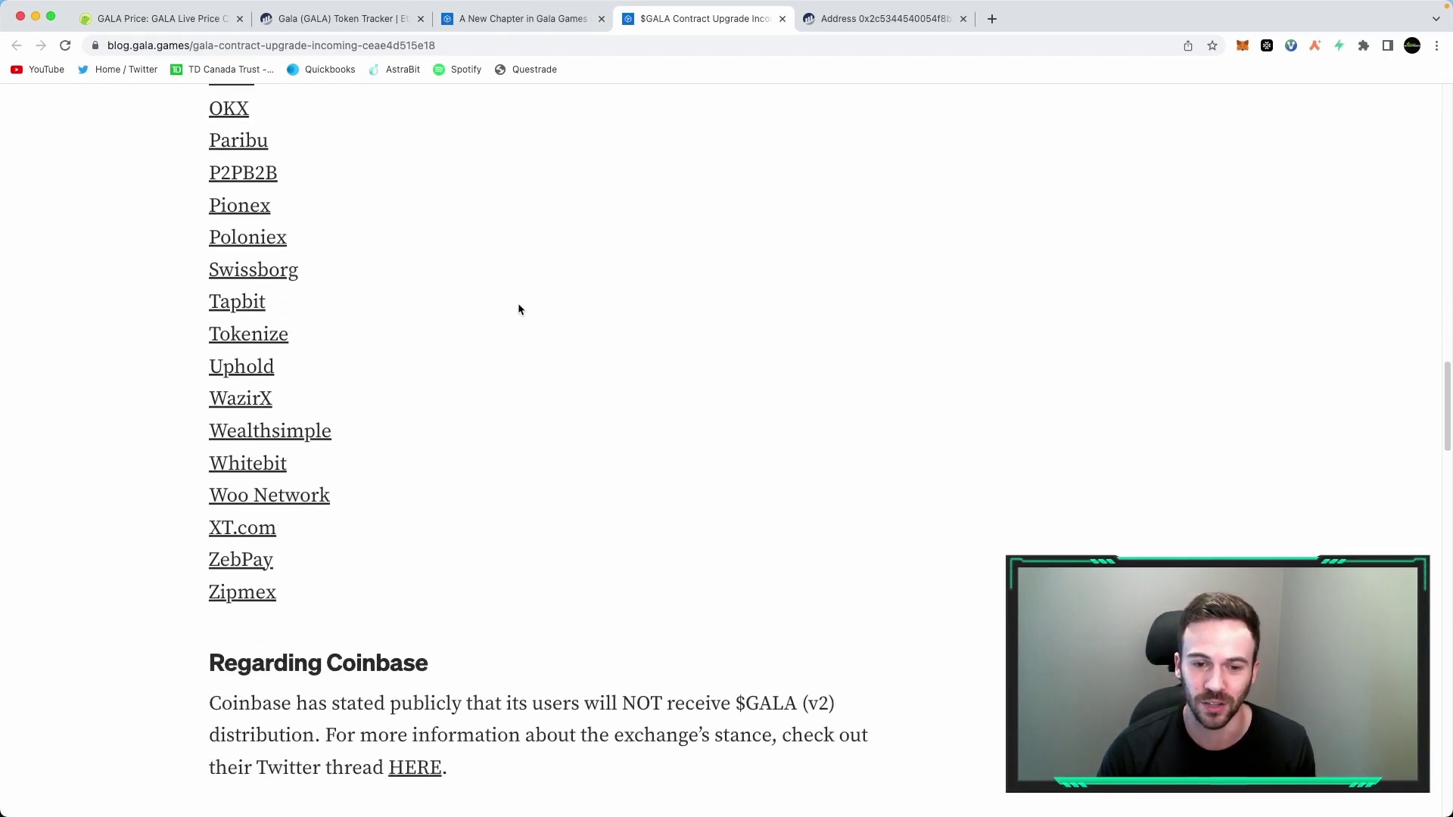
- Open 'A New Chapter in Gala Games History' and review its 'Where to Get $GALA' exchange list
left_click(550, 28)
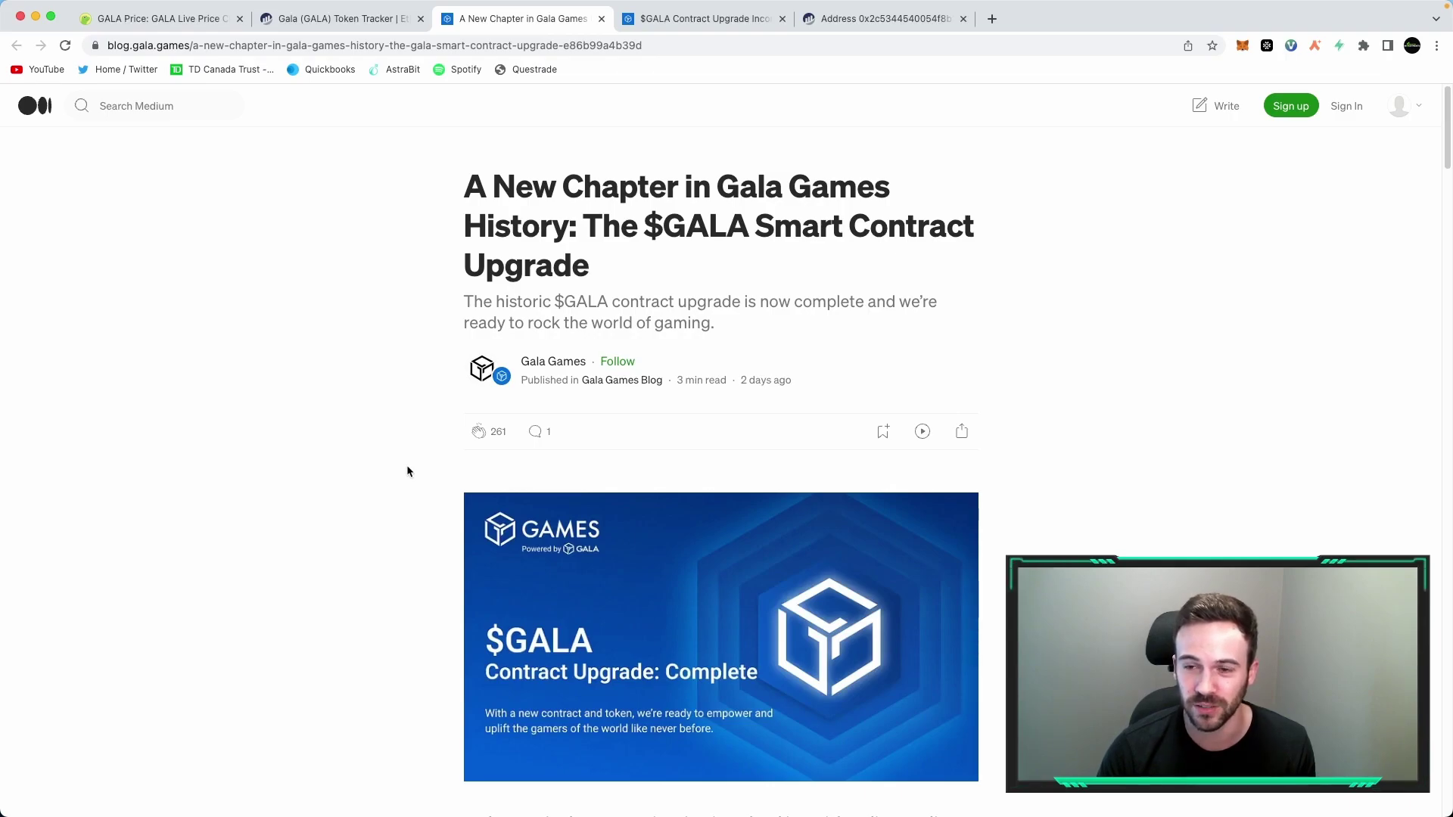
scroll(373, 478, "up", 5)
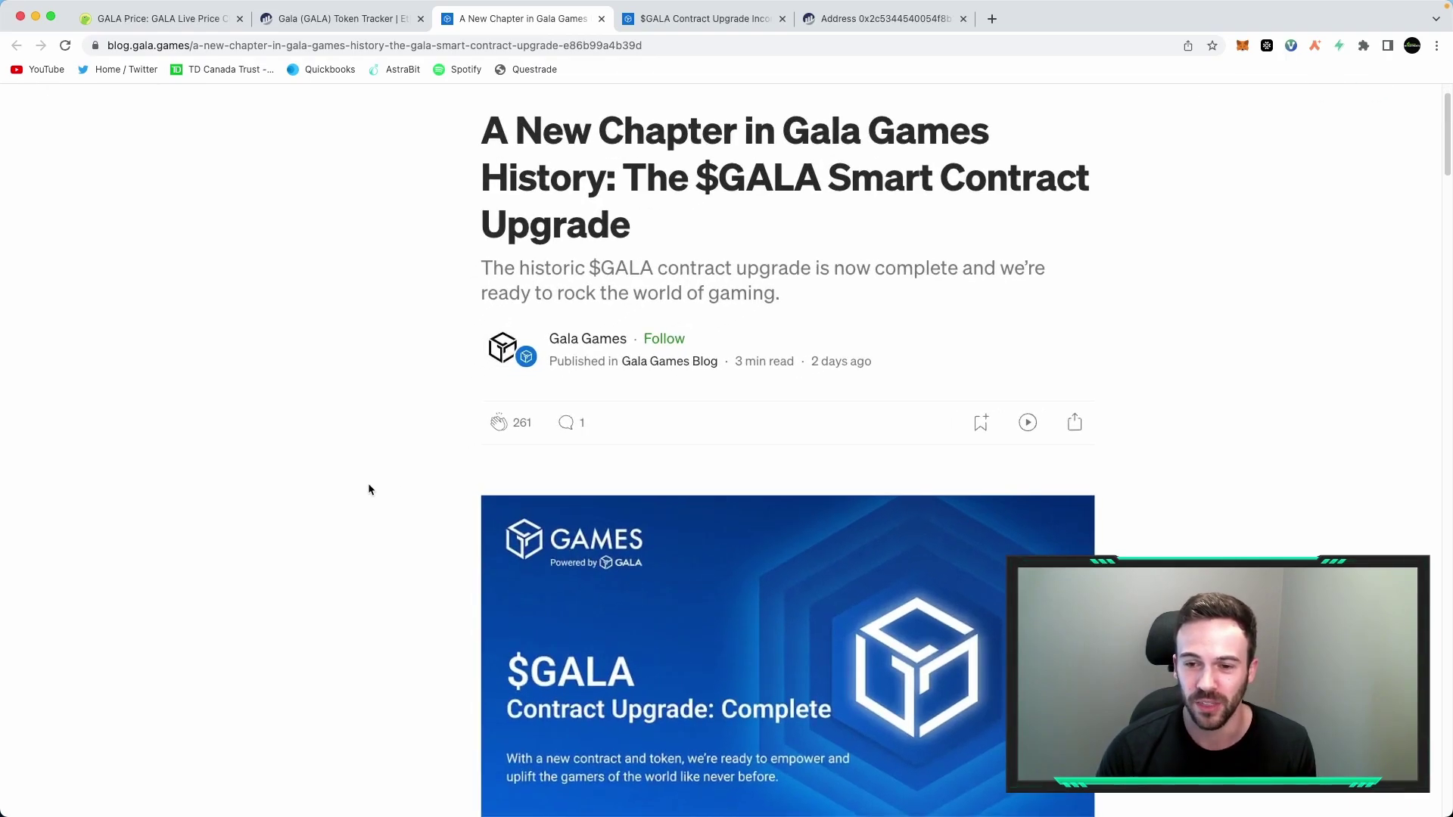
scroll(370, 490, "down", 15)
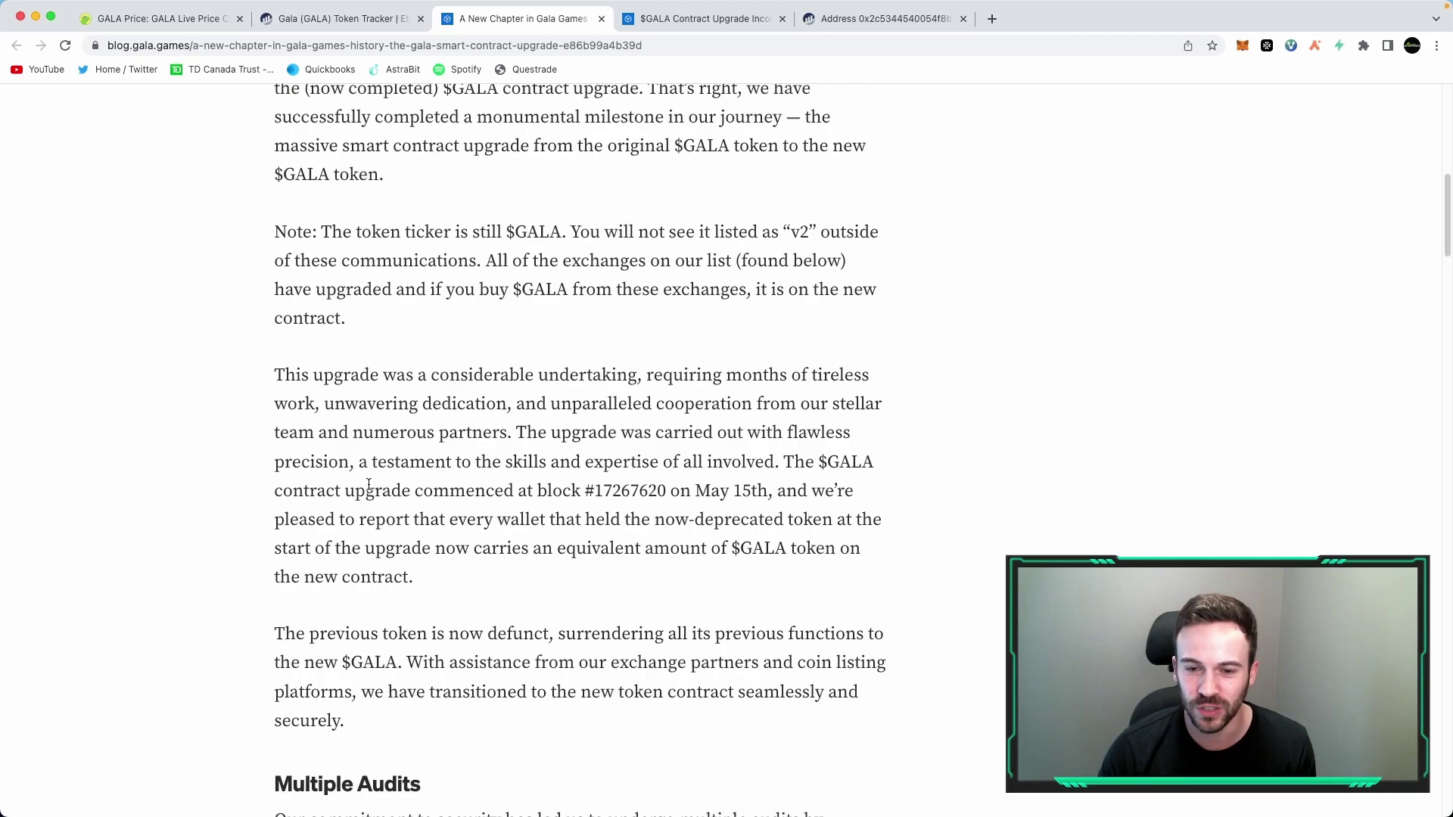
scroll(370, 490, "down", 4)
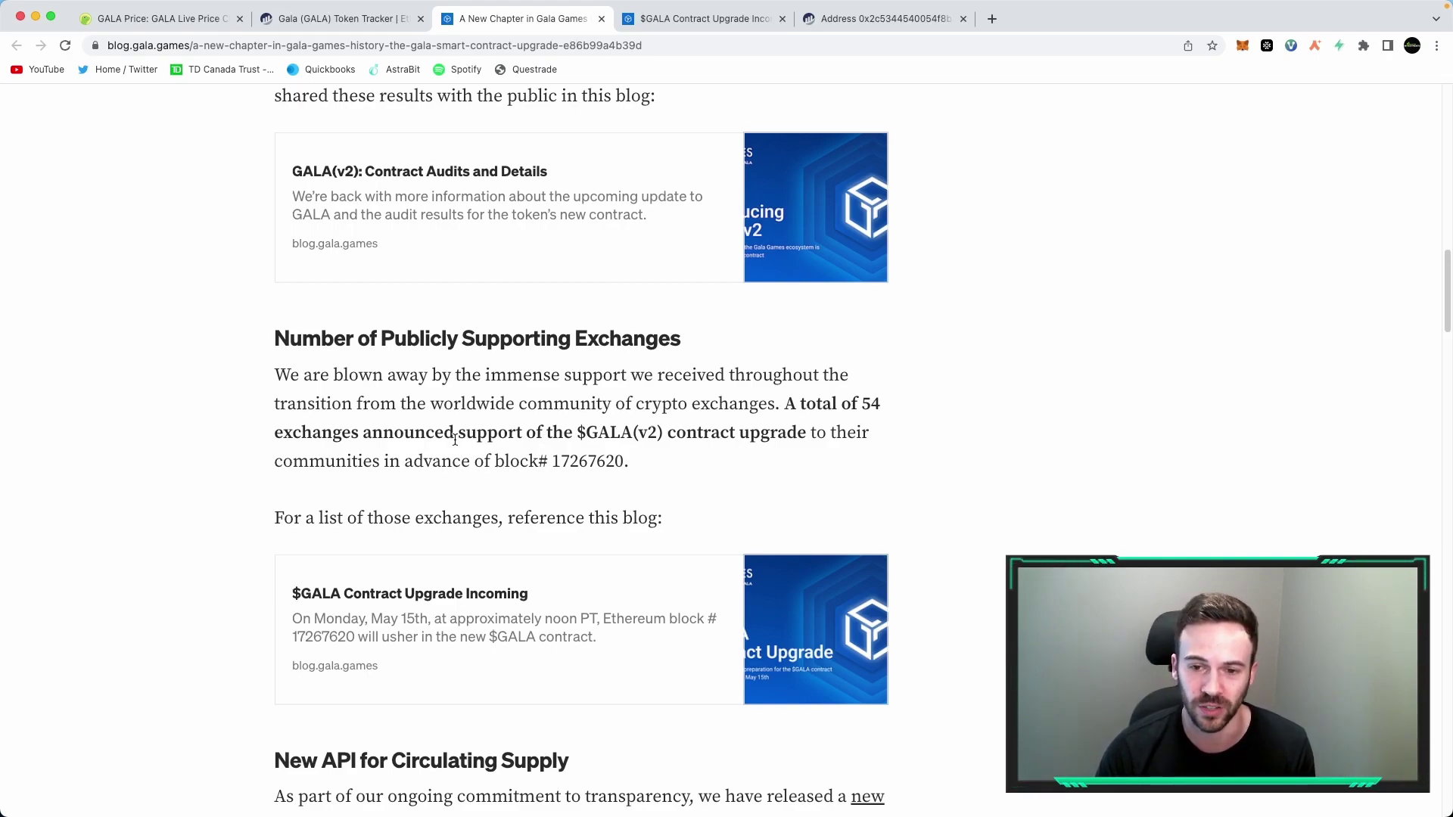
scroll(455, 439, "down", 5)
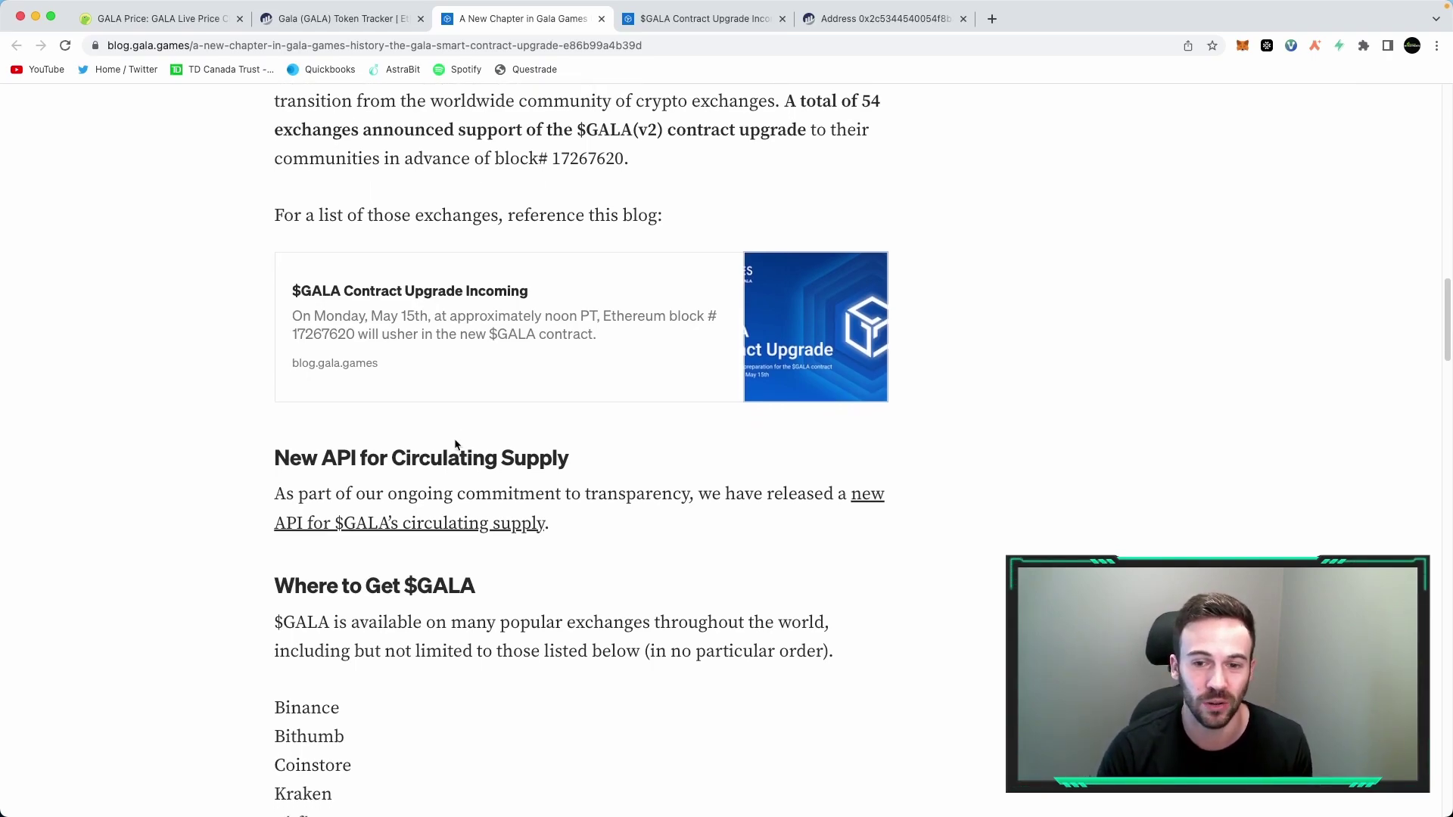
scroll(456, 445, "down", 6)
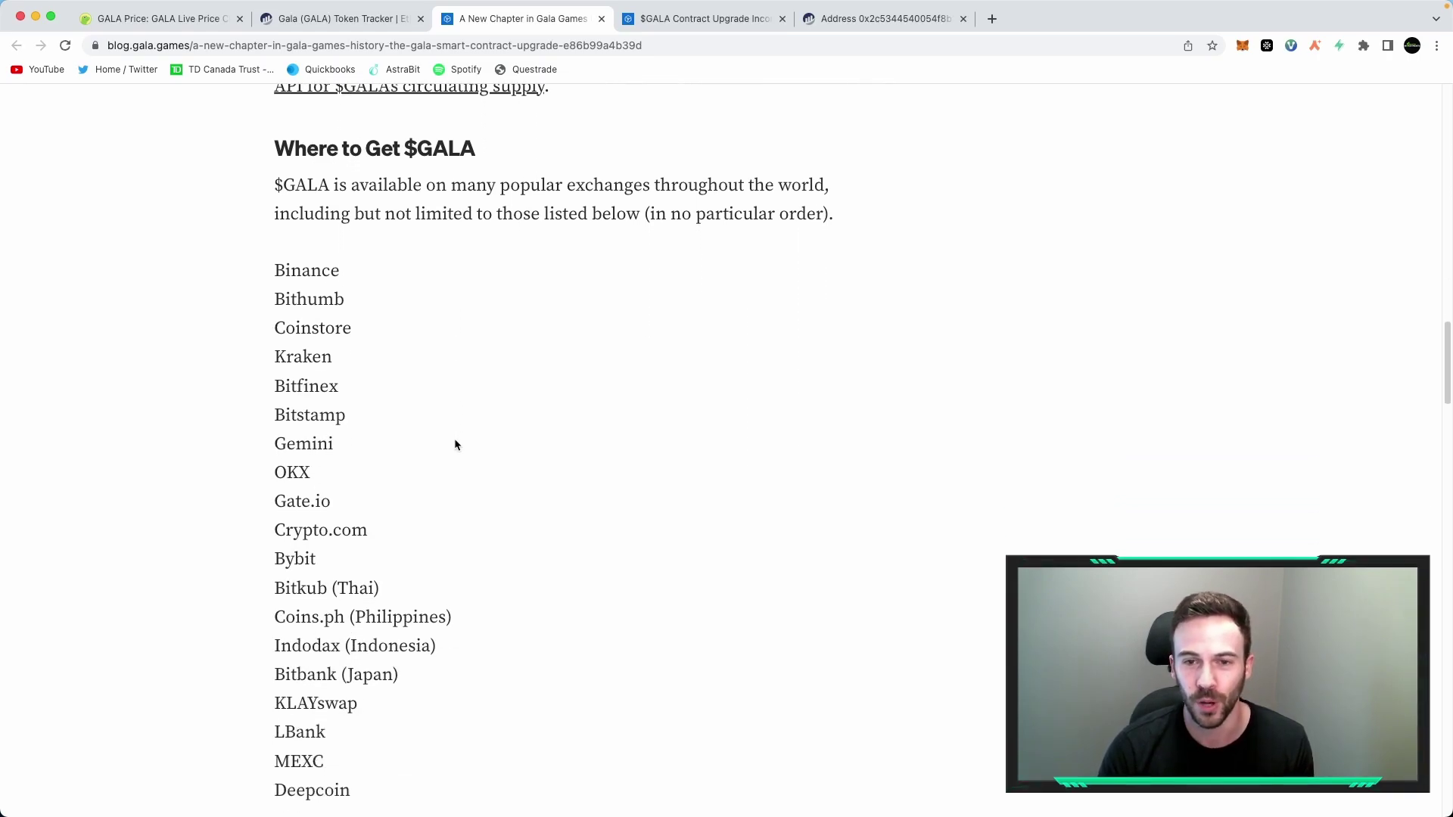
scroll(454, 445, "down", 3)
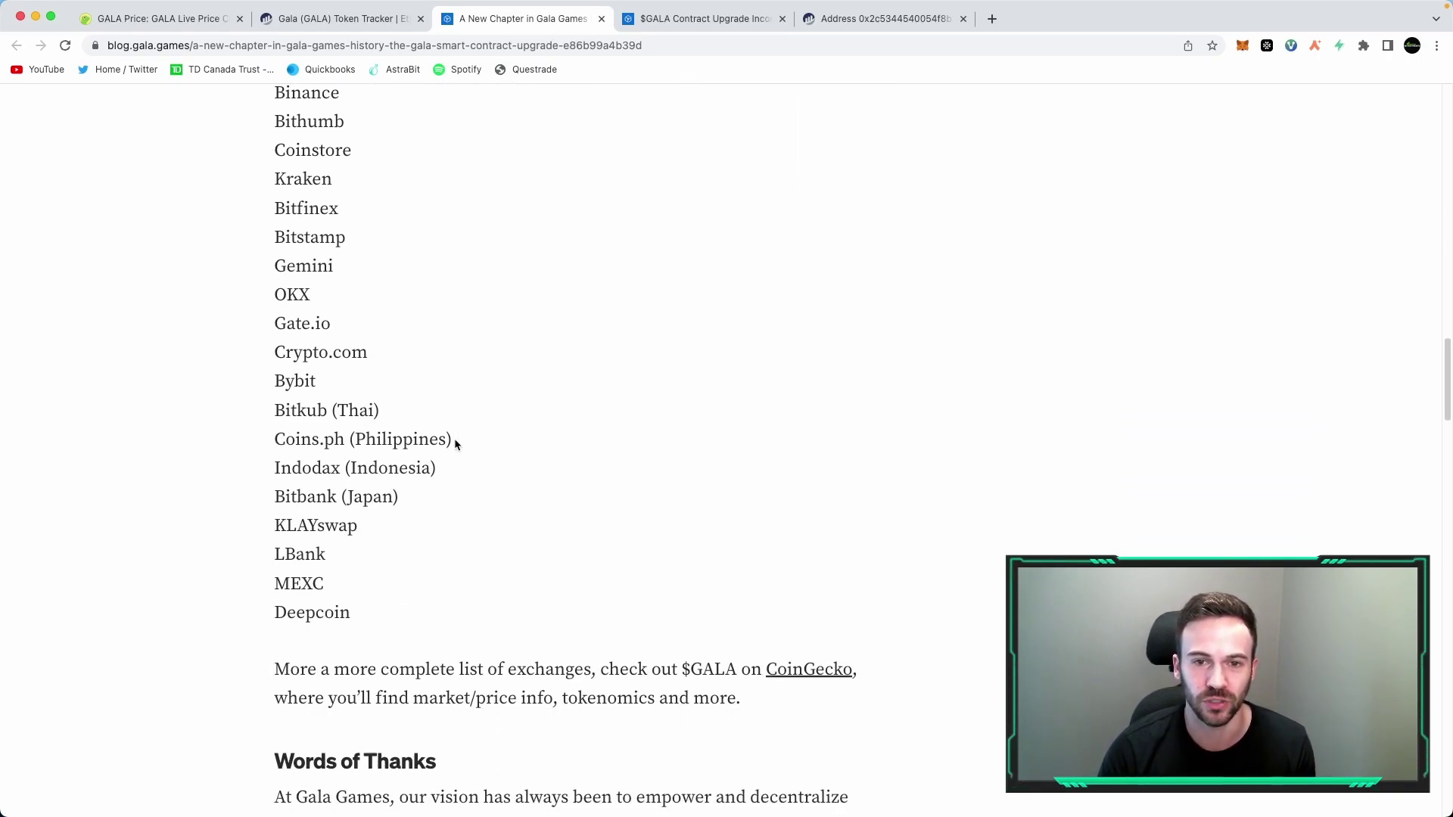
scroll(455, 444, "up", 1)
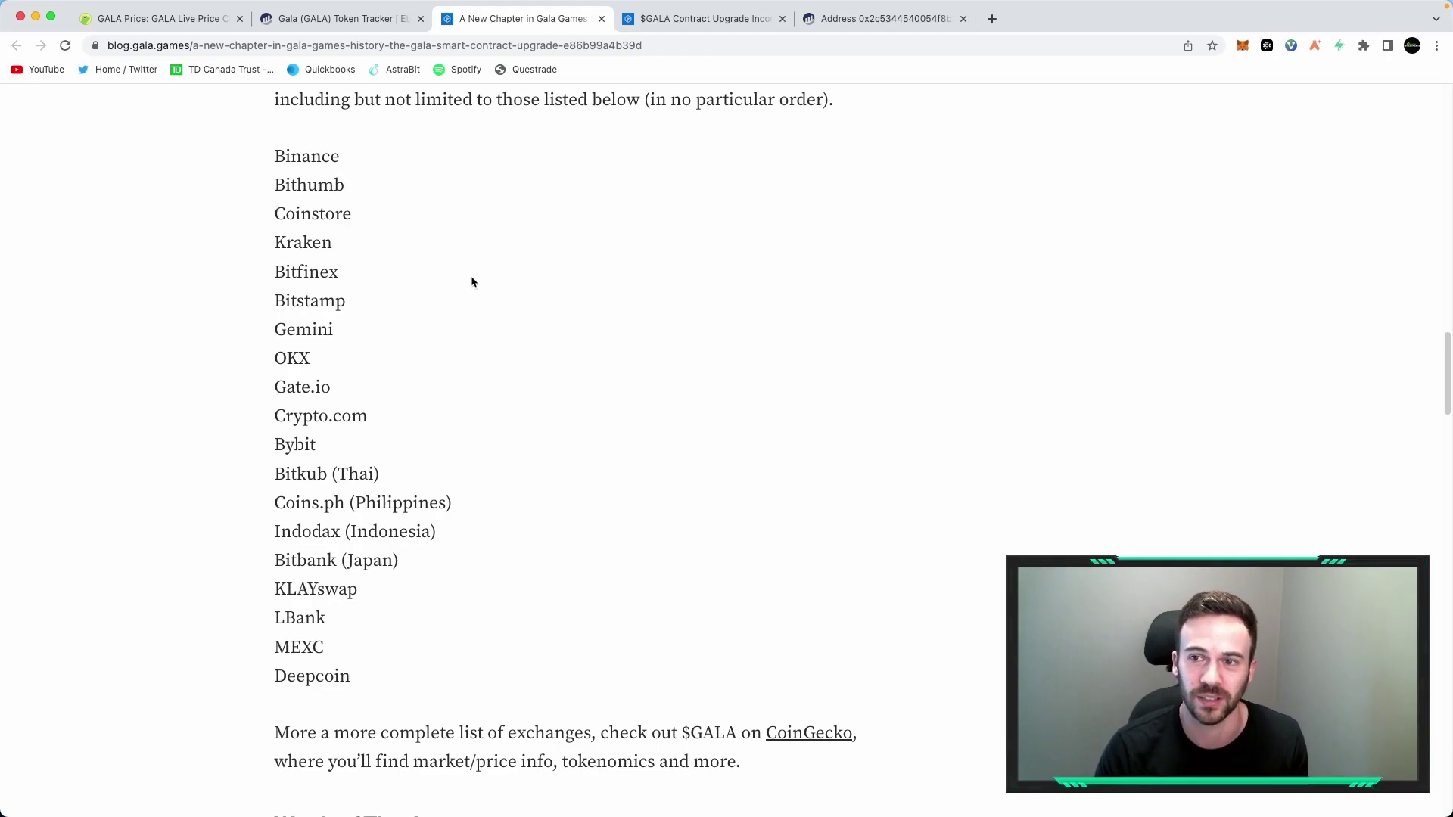
- Bring up the Etherscan Gala (GALA) token tracker tab and focus its search bar
key("ctrl+shift+Tab")
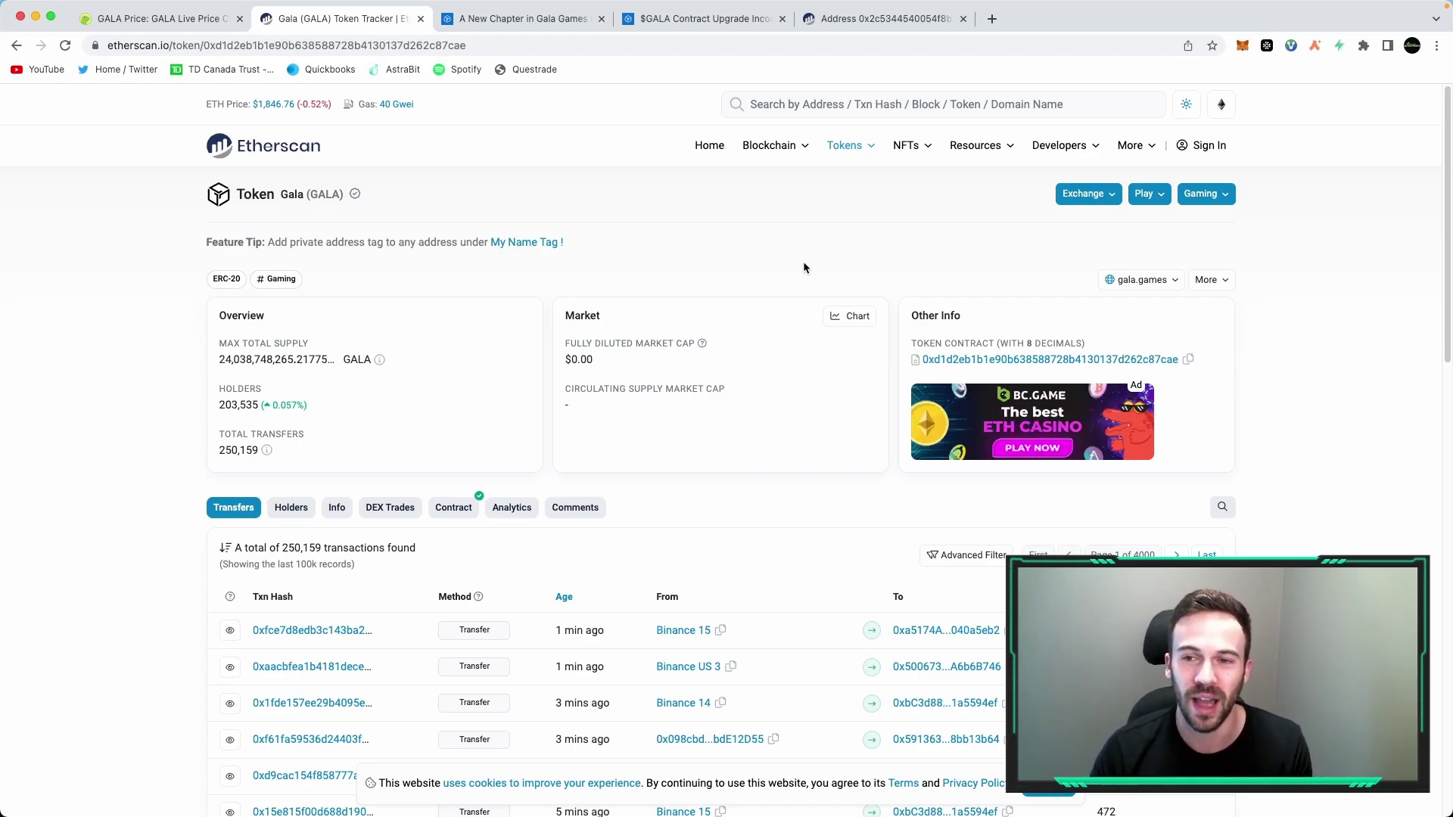
left_click(827, 103)
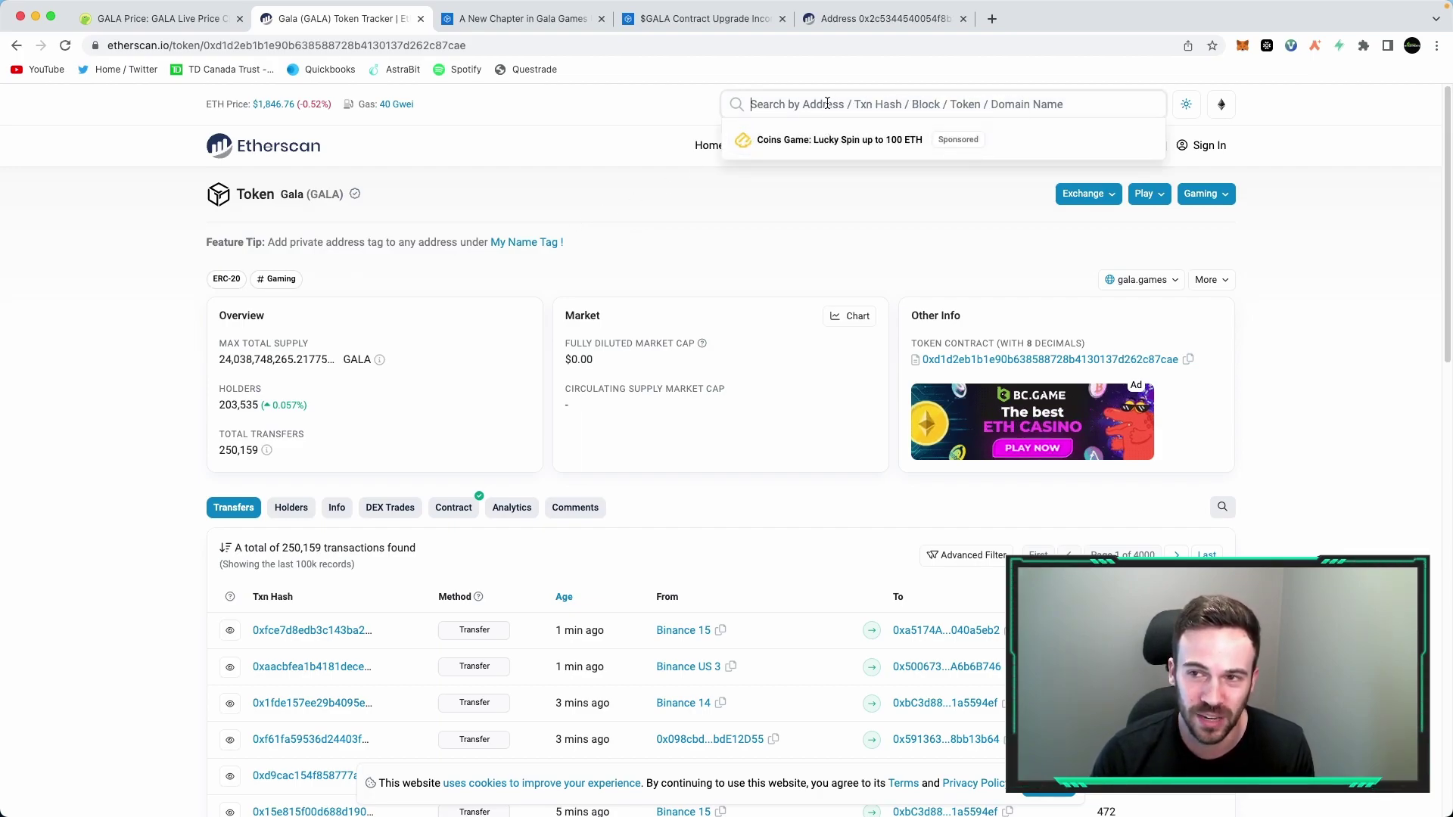
- Filter the wallet's Token Holdings by 'gala' to reveal two 485.95248821 GALA entries
left_click(857, 23)
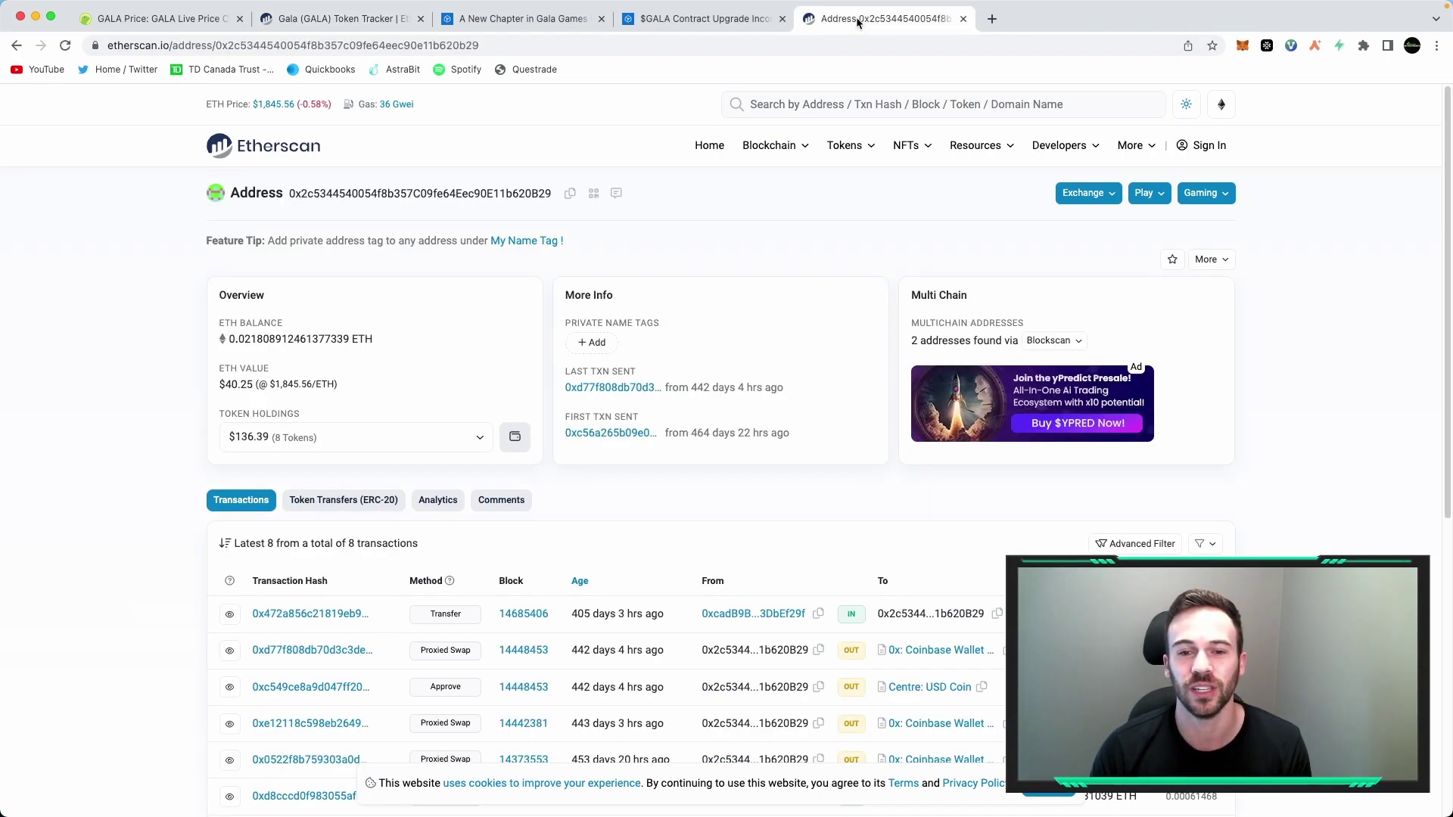
scroll(188, 483, "down", 1)
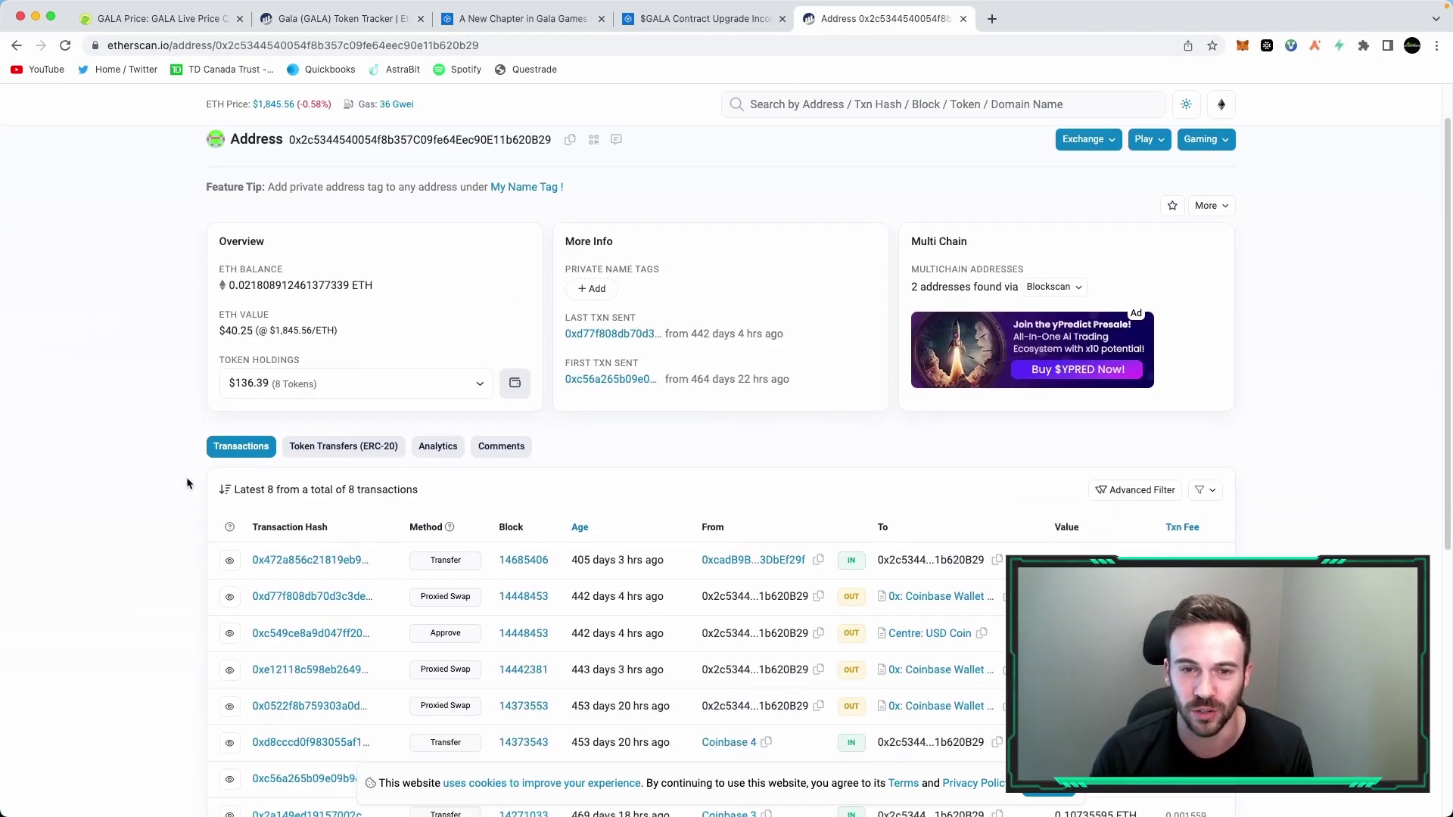
scroll(189, 483, "up", 1)
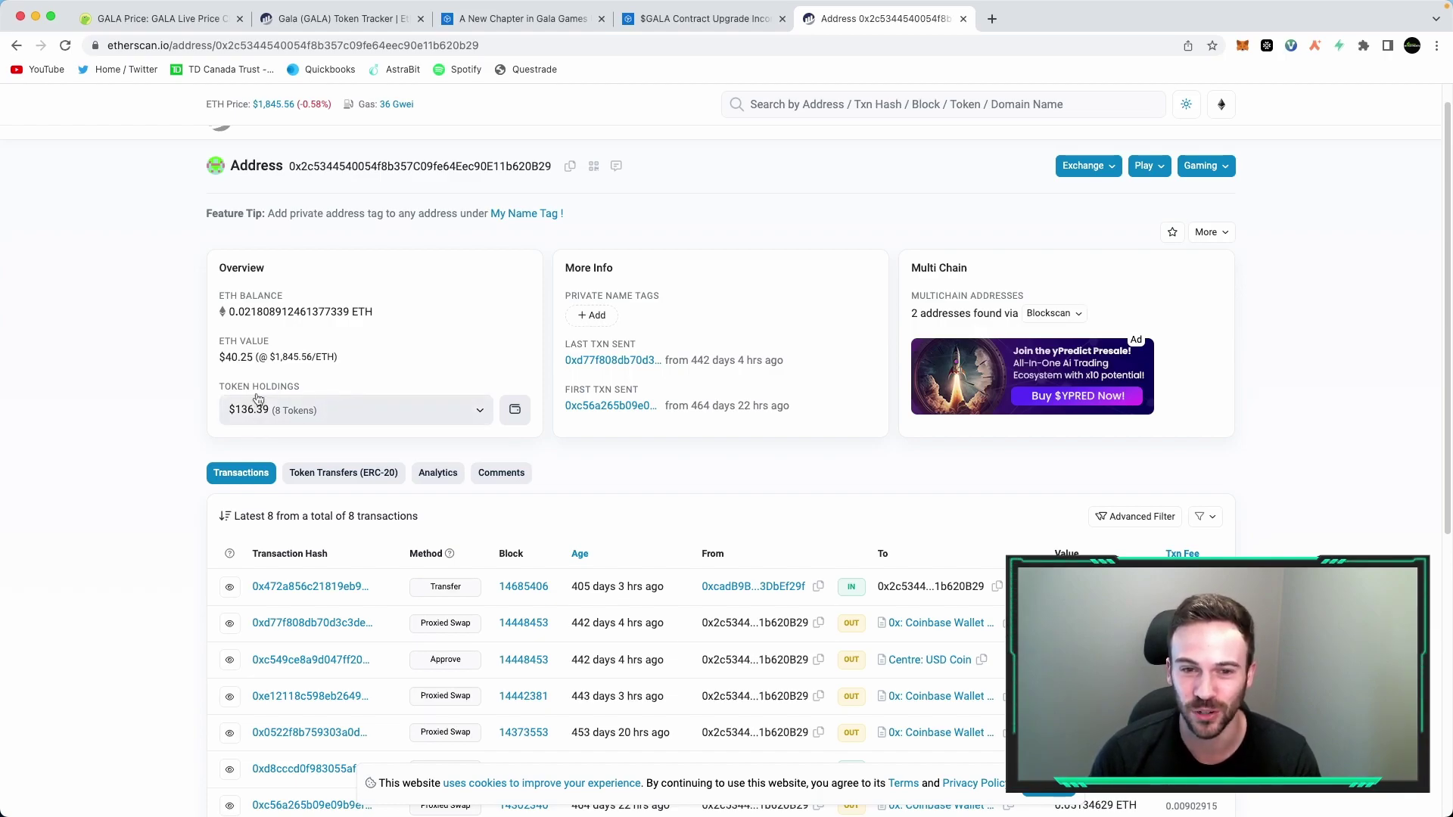
scroll(187, 365, "up", 1)
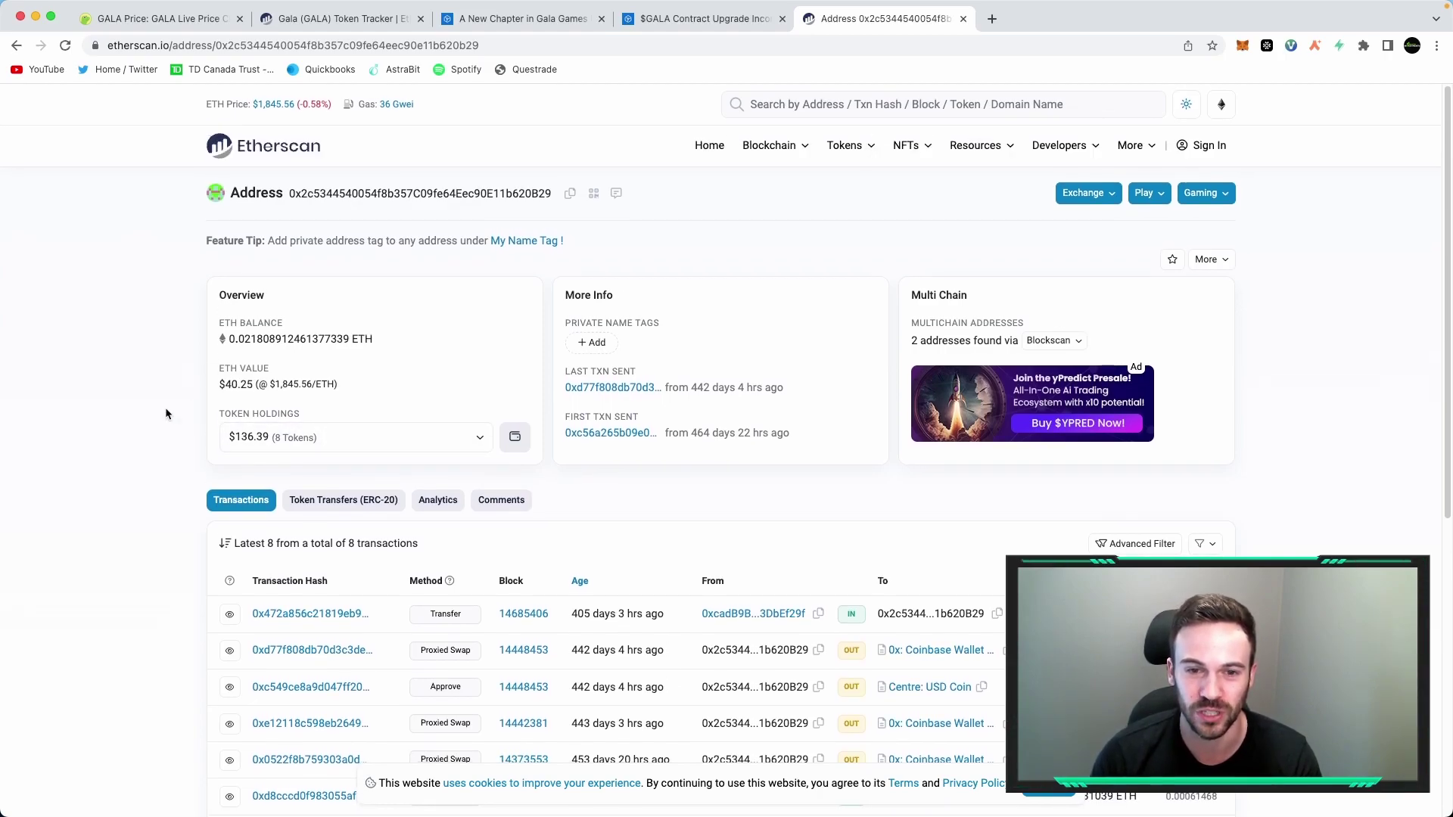
scroll(166, 413, "down", 4)
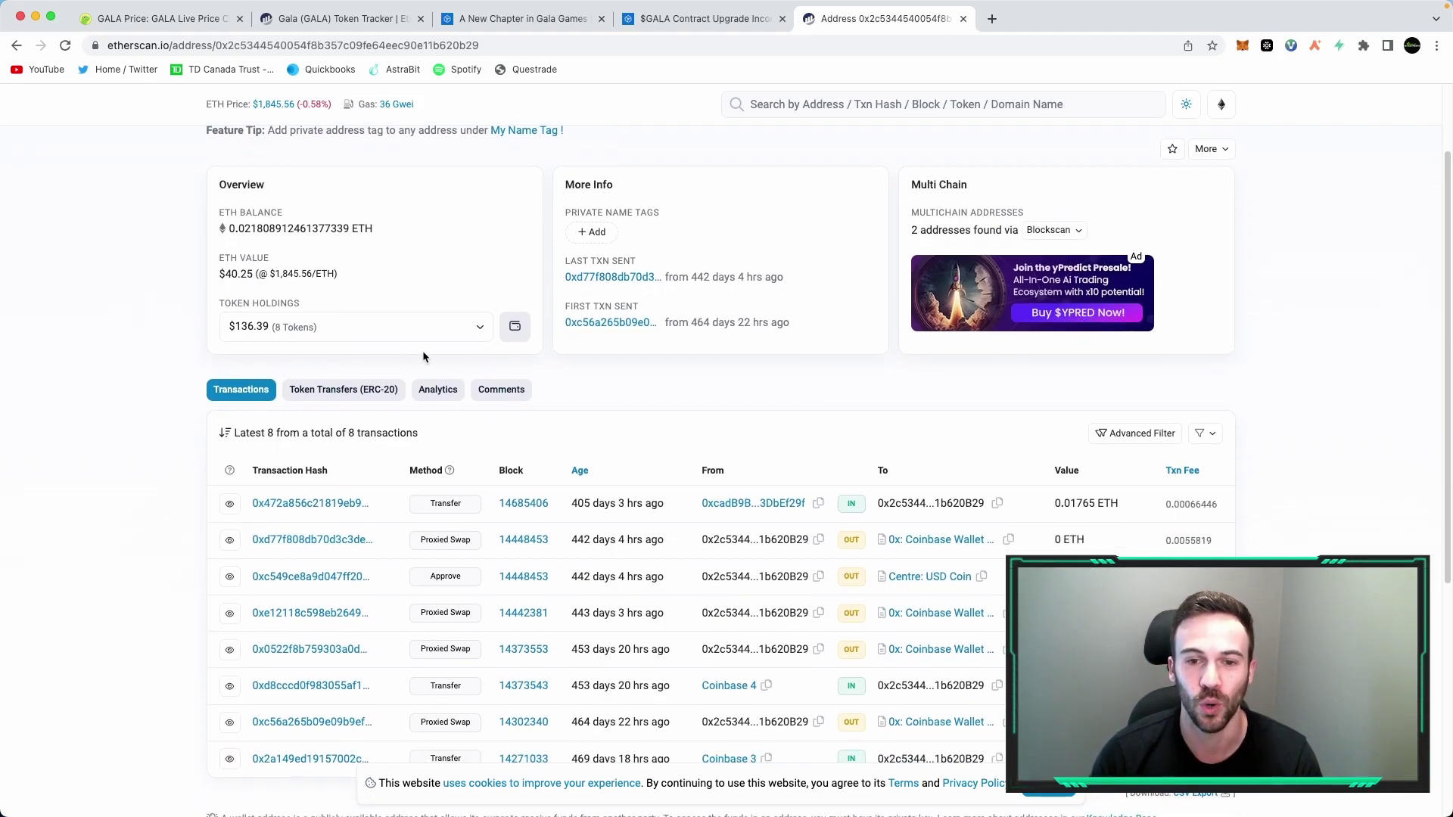
left_click(458, 336)
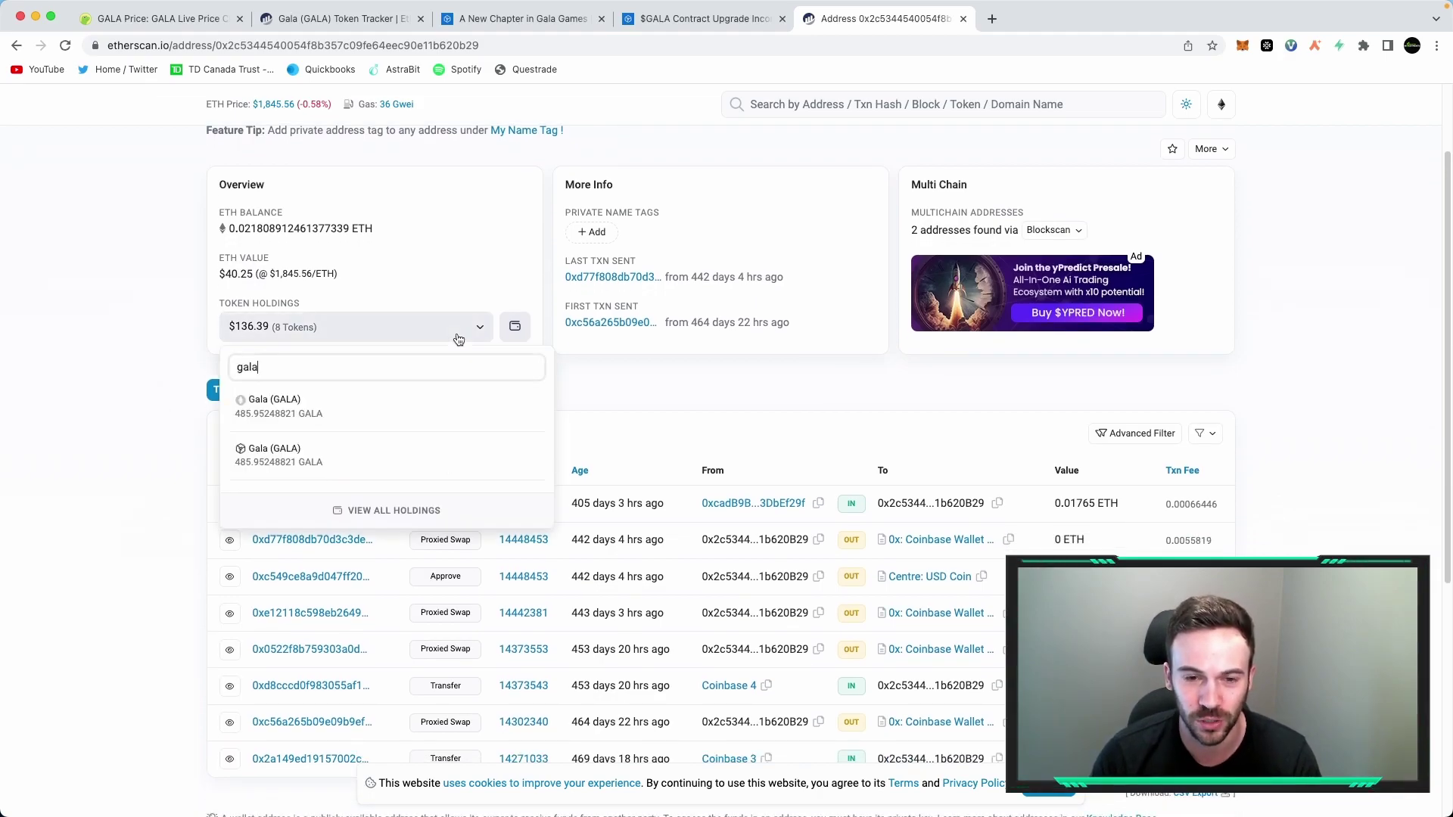
key("BackSpace")
key("BackSpace")
key("BackSpace")
key("BackSpace")
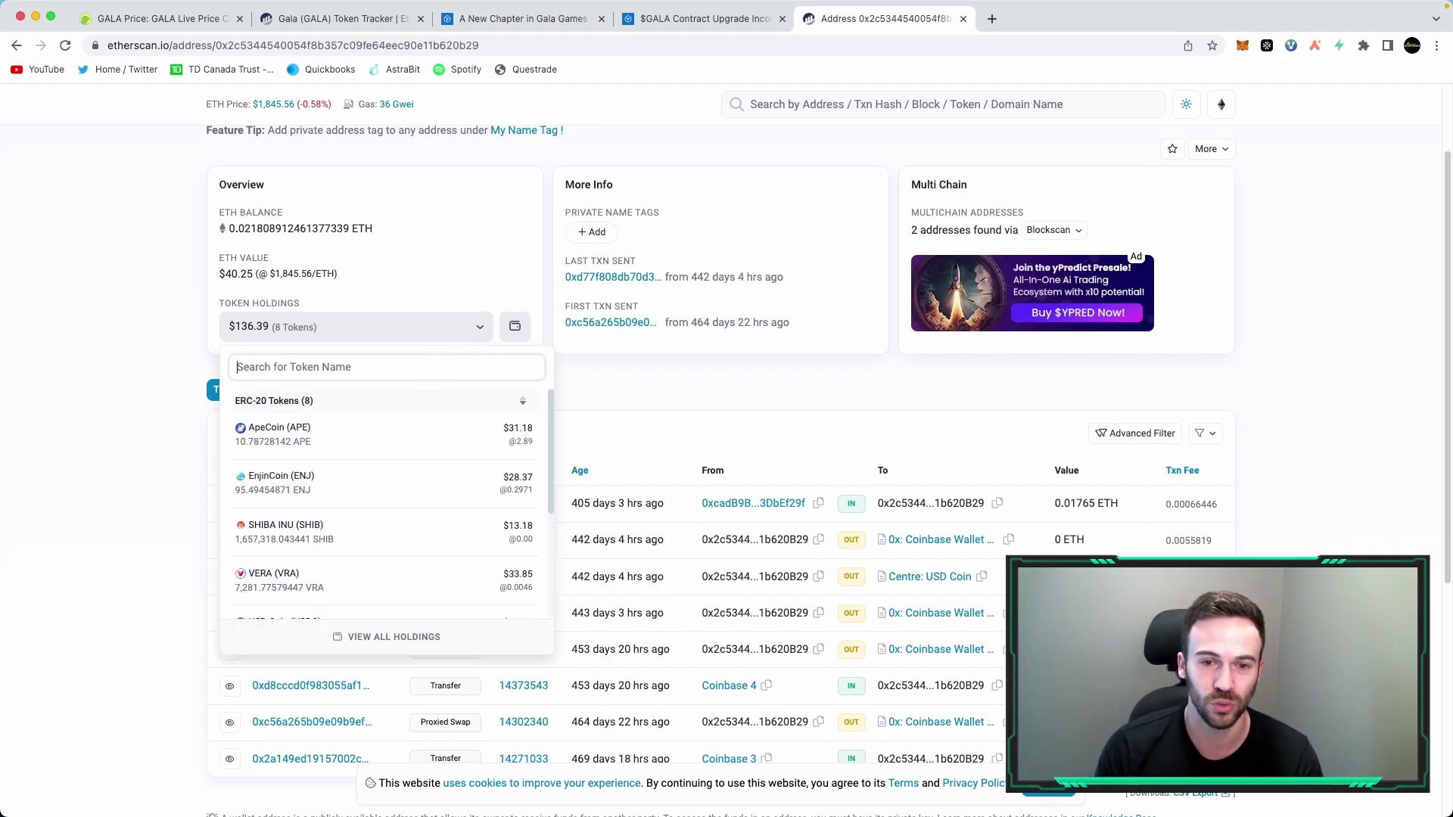
type("gala")
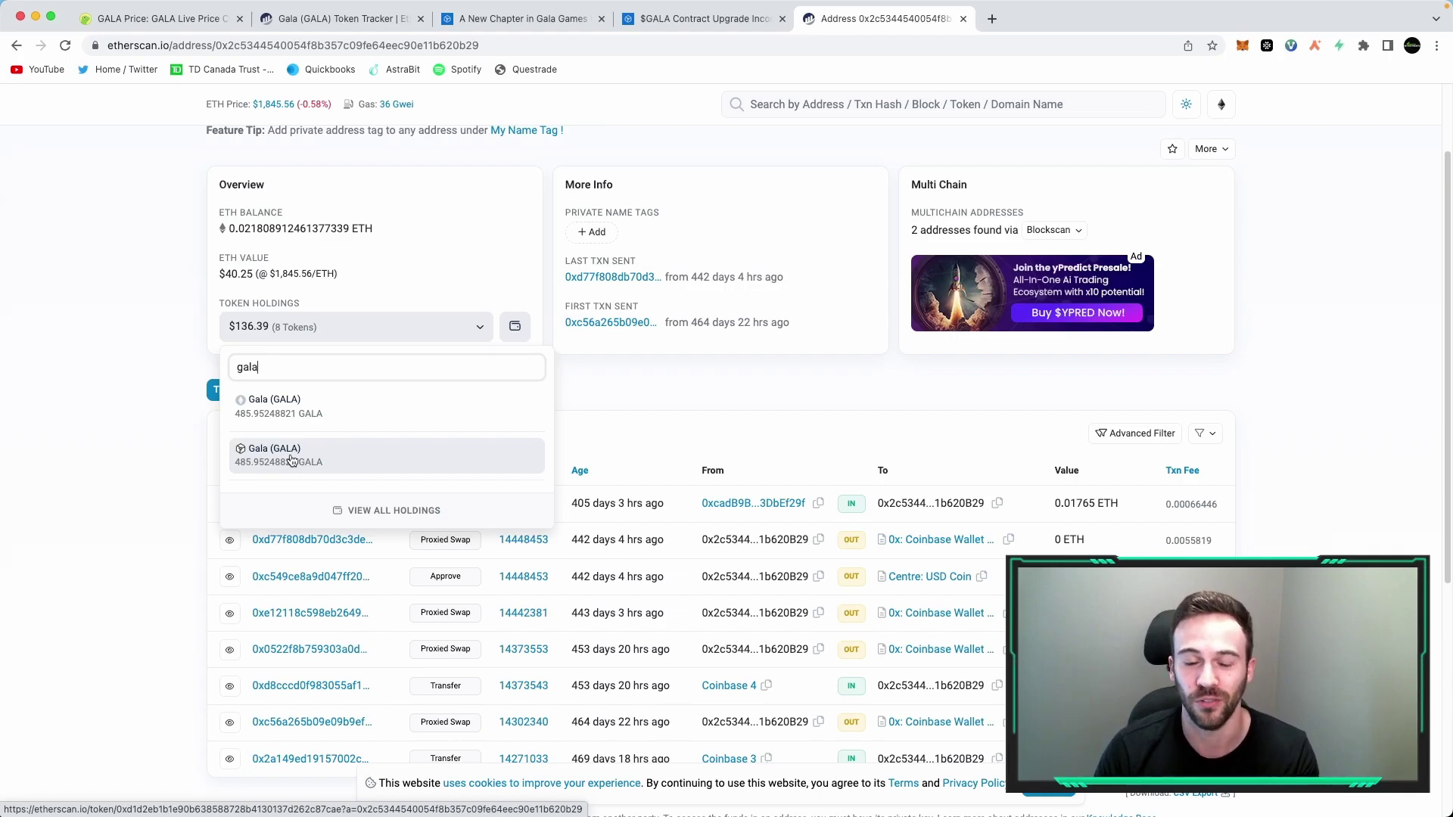
left_click(343, 419)
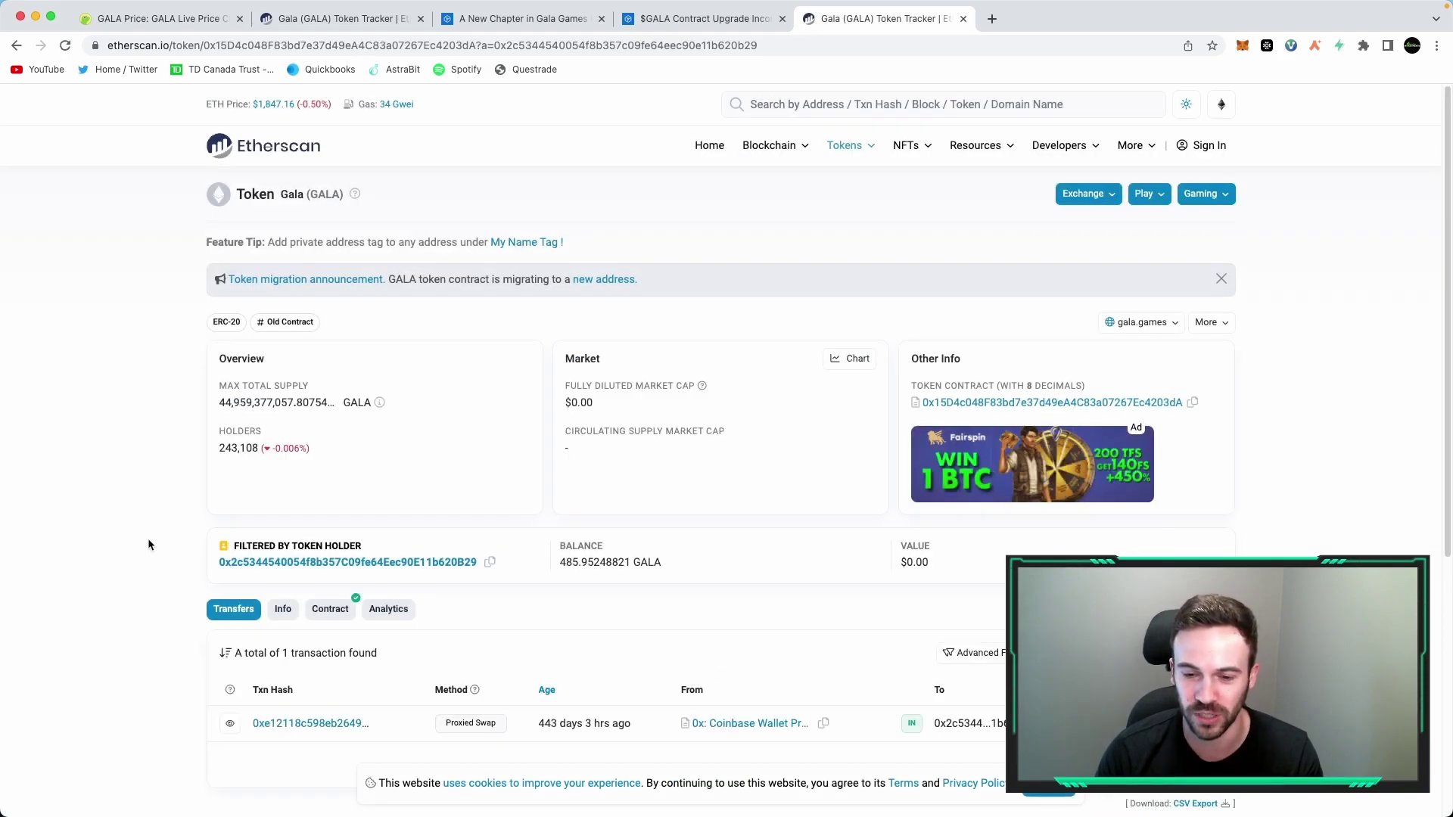
scroll(148, 545, "down", 3)
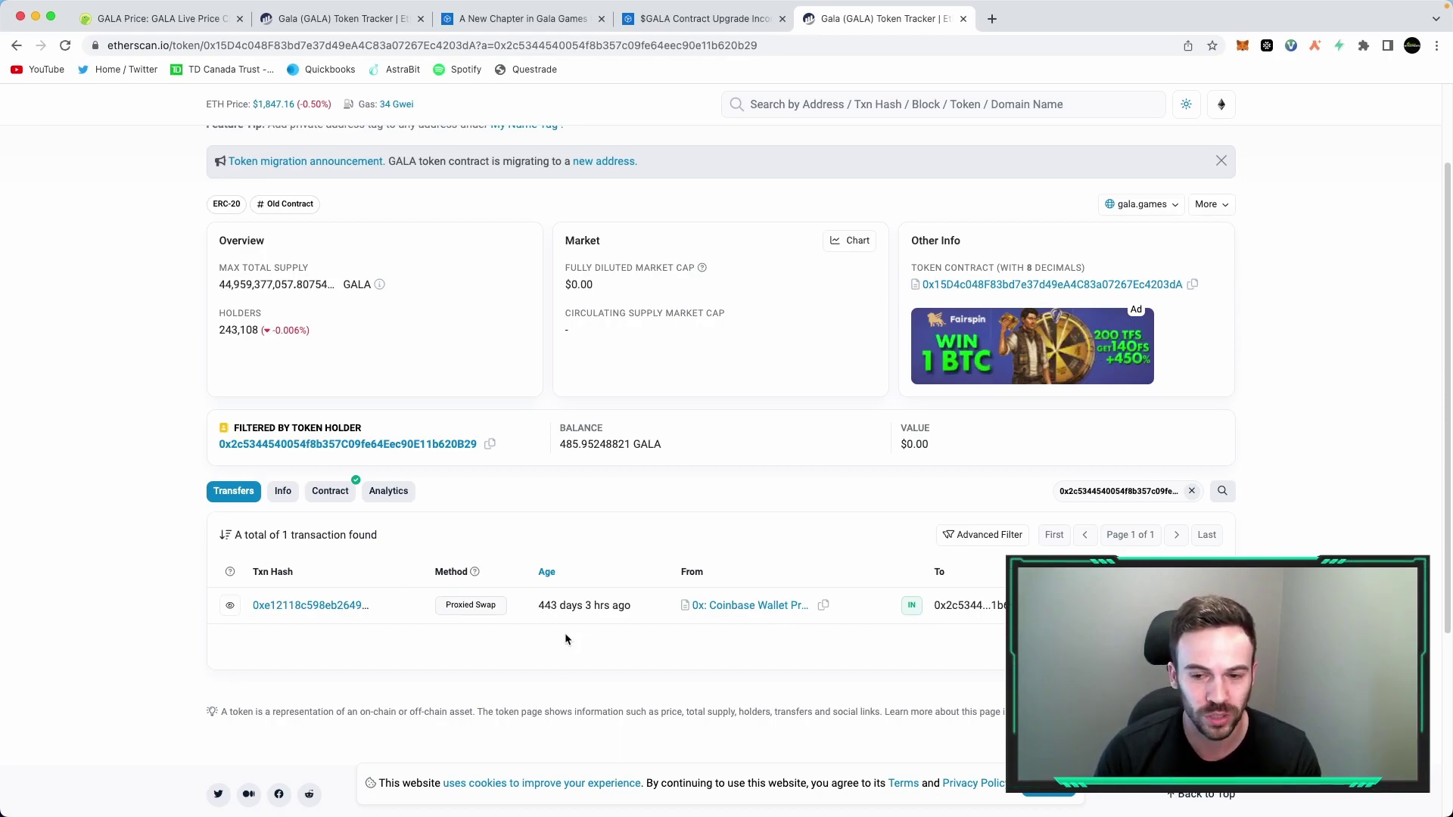
mouse_move(551, 603)
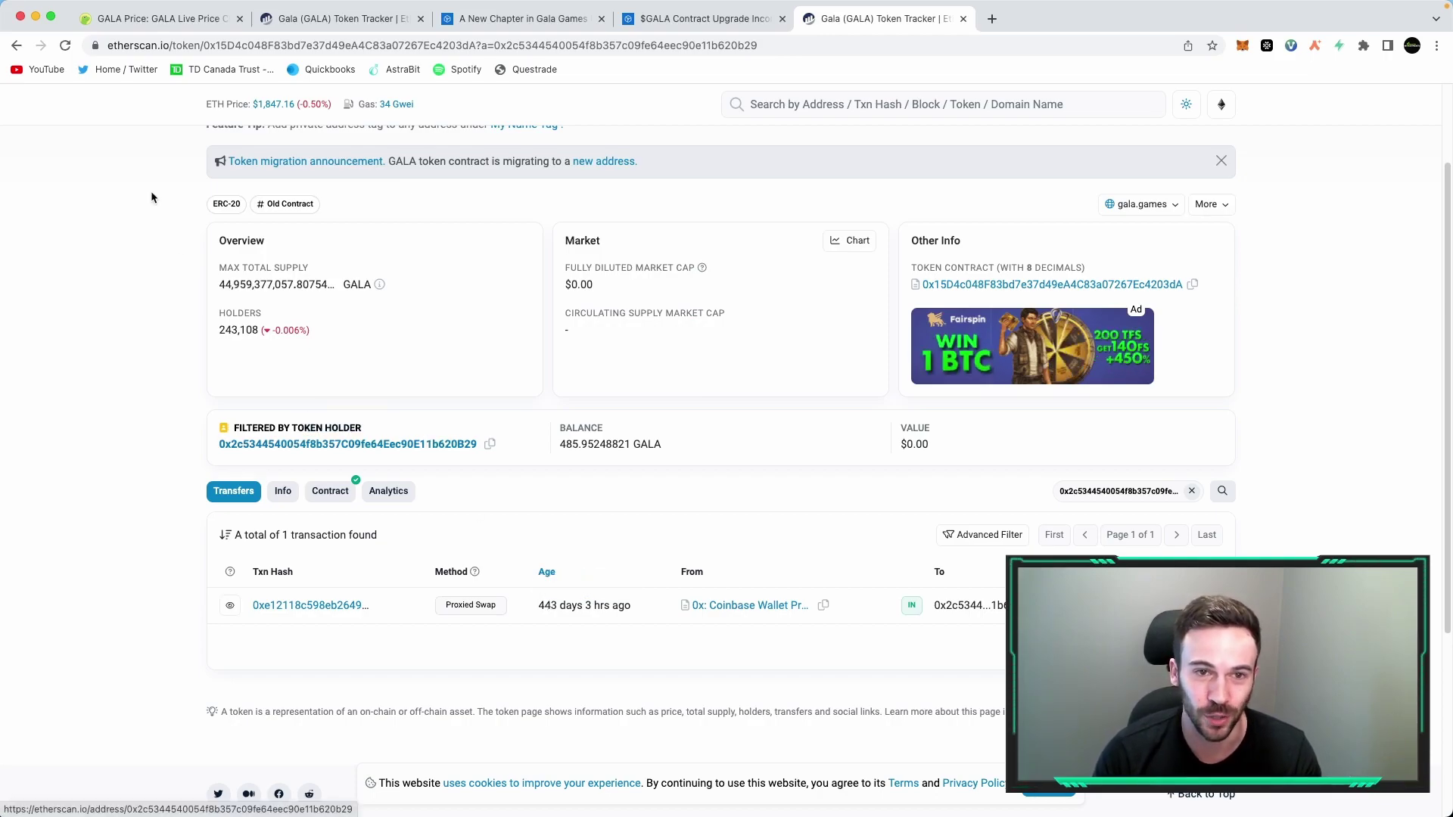
left_click(16, 46)
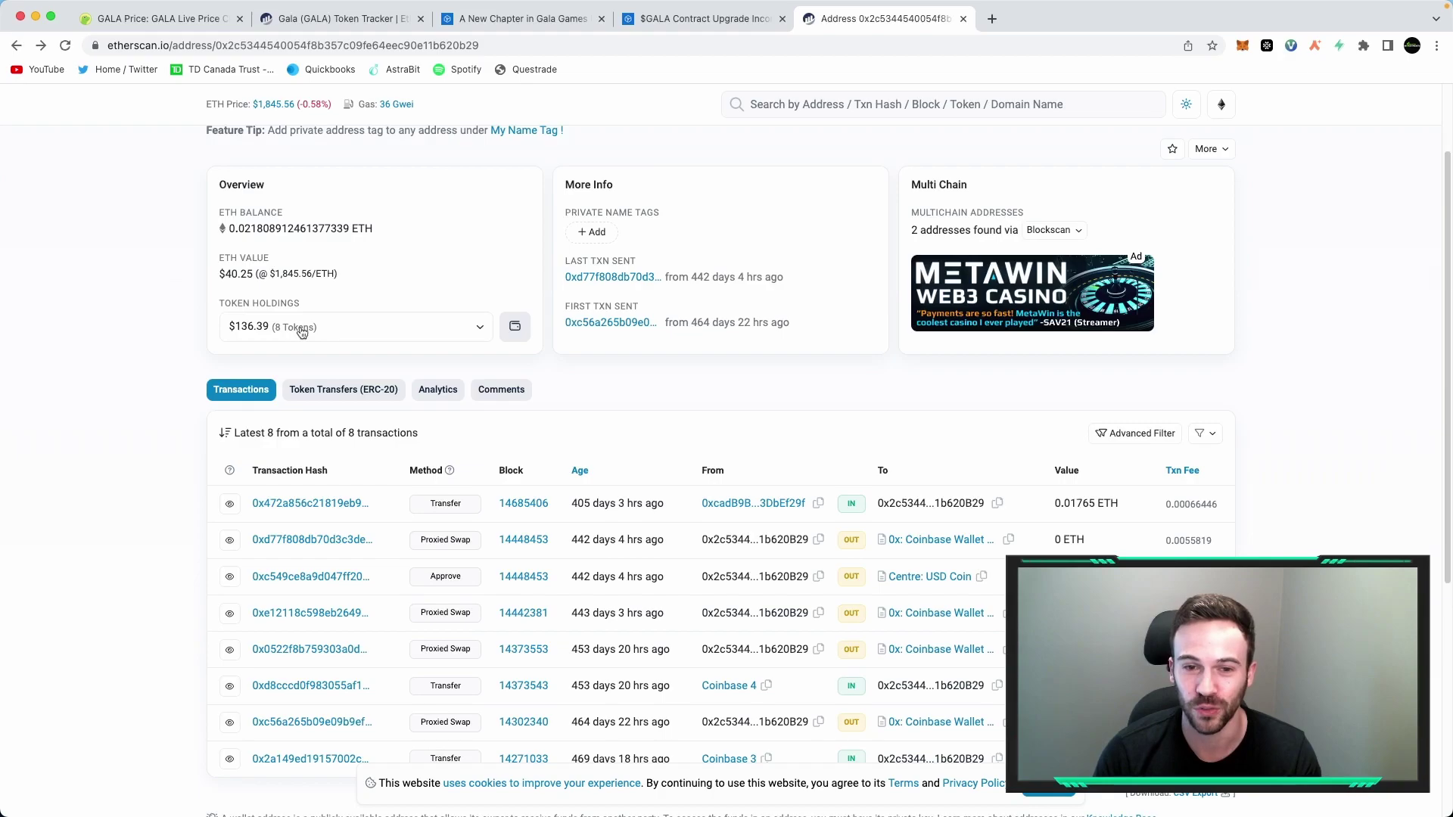
left_click(302, 330)
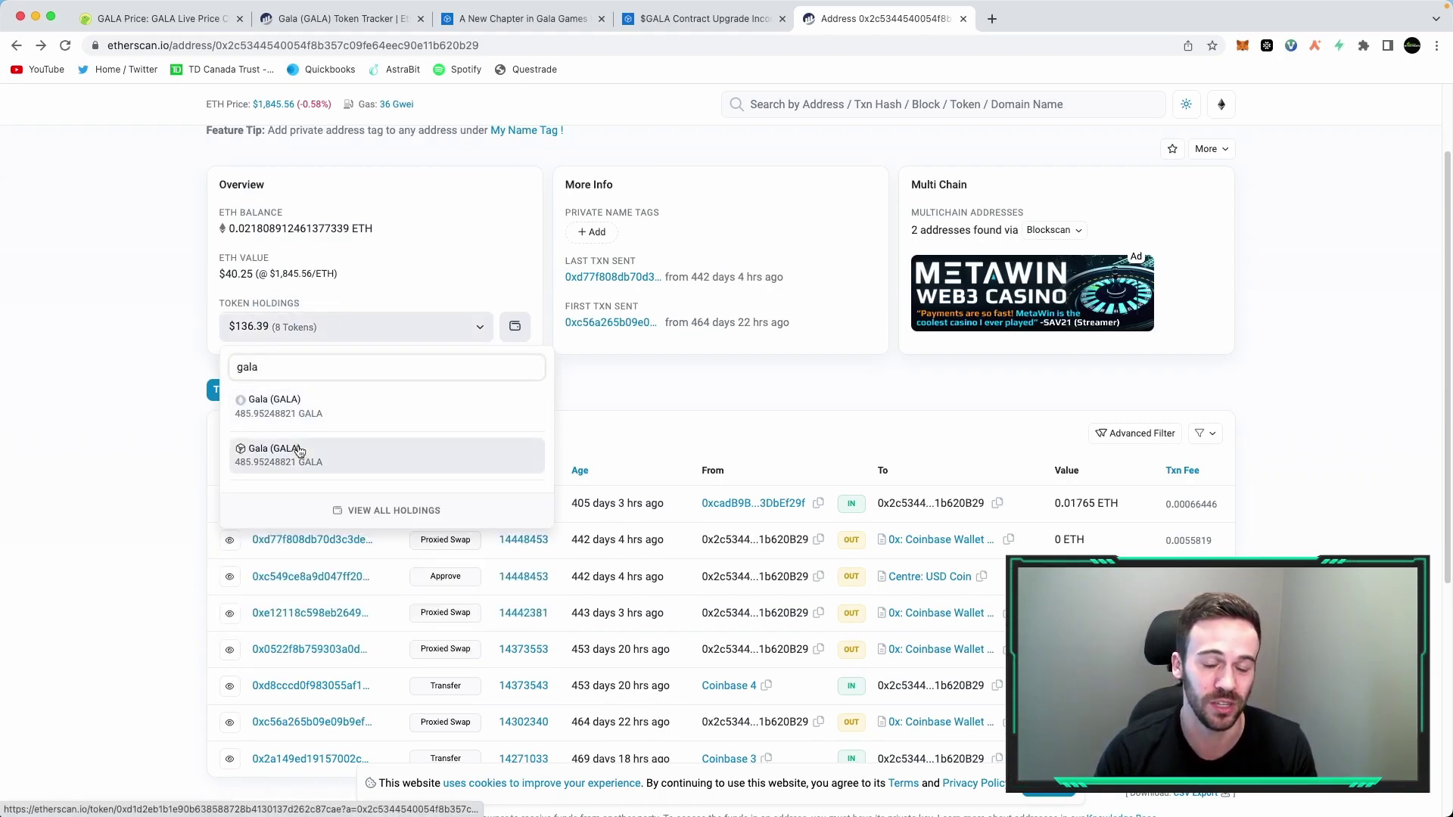
- Open the second Gala (GALA) holding to see its 485.95248821 GALA Mint Bulk transfer
left_click(300, 451)
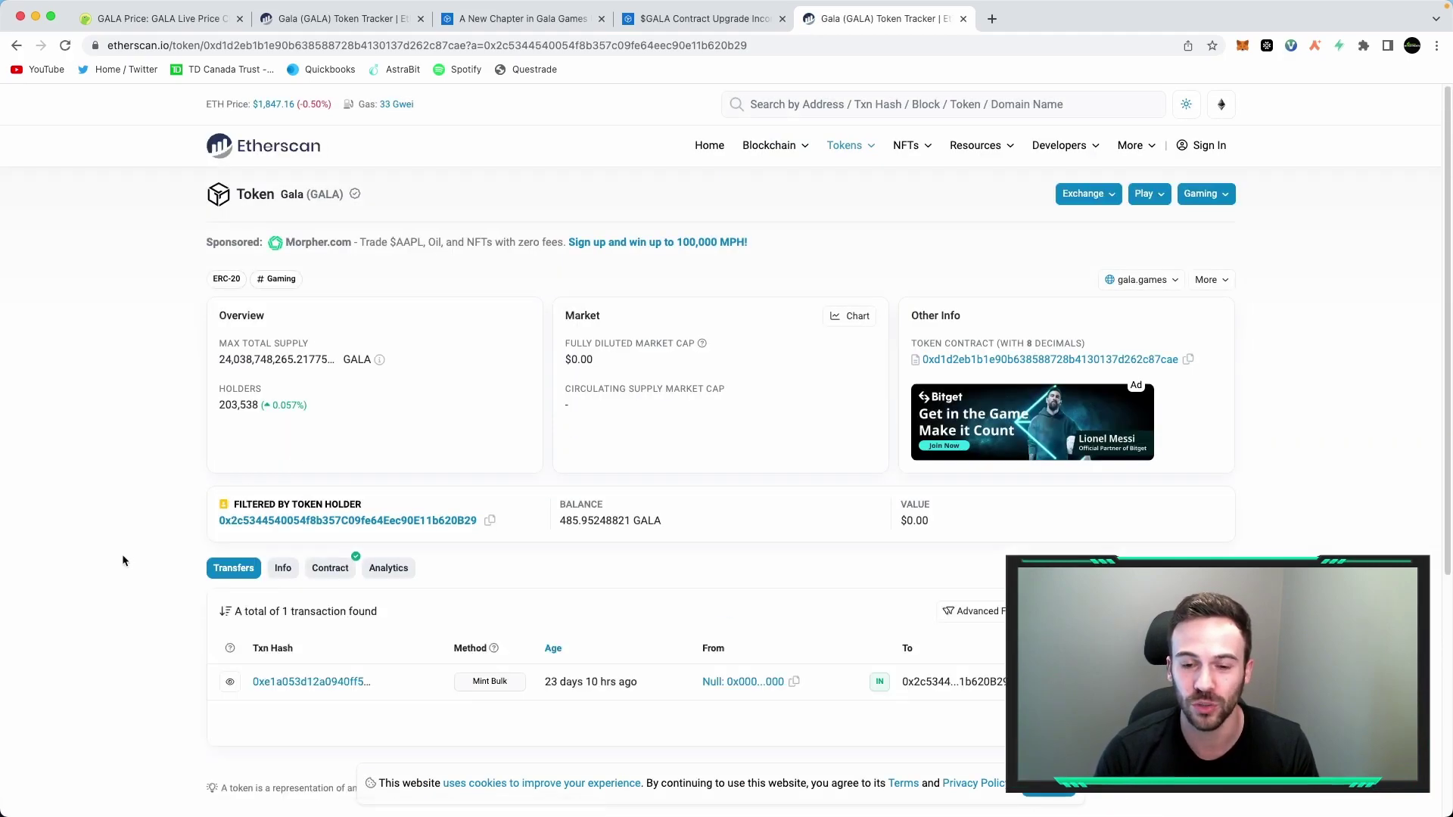
scroll(121, 554, "down", 2)
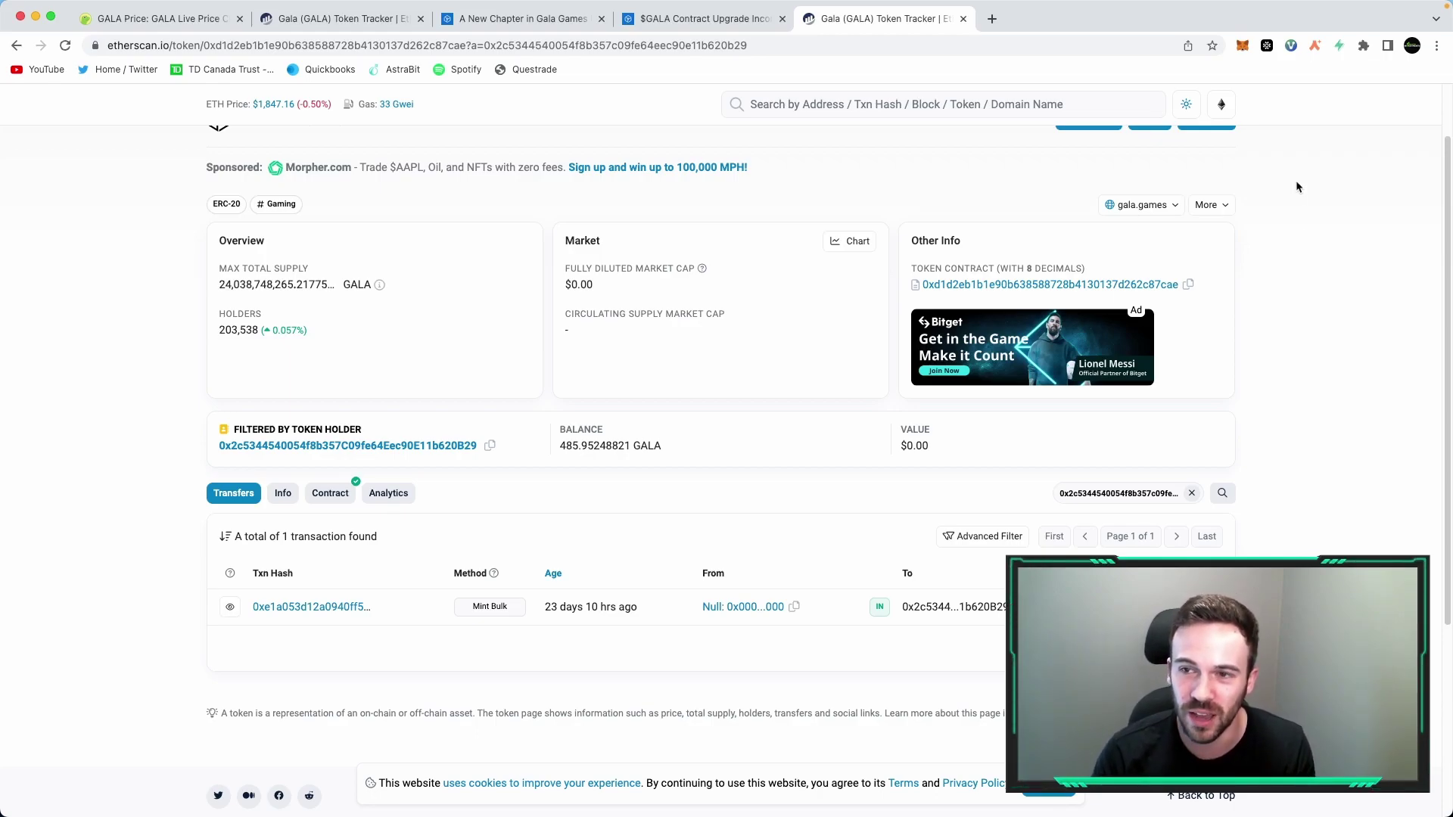
- Inspect the two 363.78103 GALA entries in MetaMask, then open Import tokens
left_click(1242, 46)
scroll(1058, 433, "down", 1)
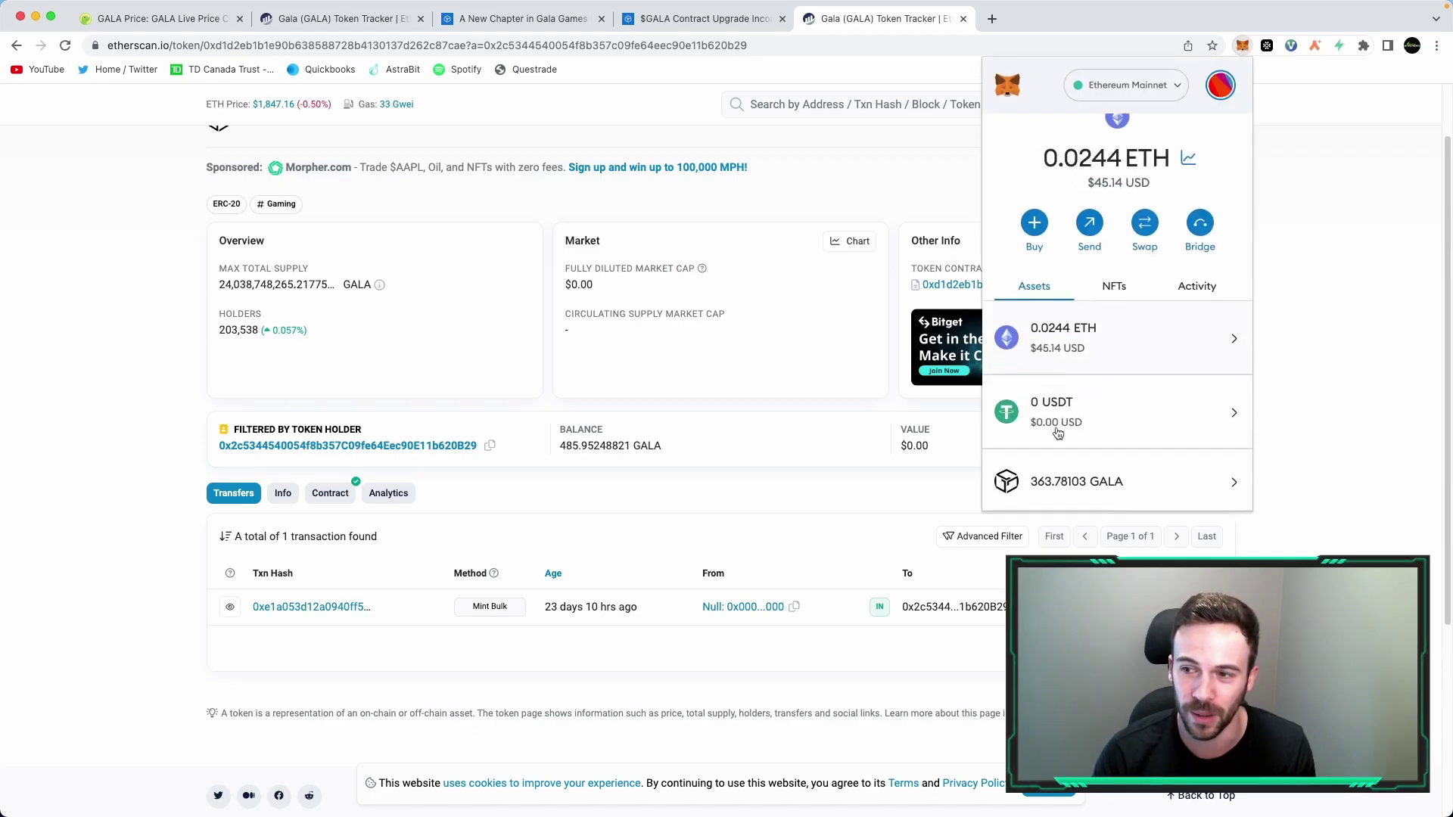
scroll(1058, 433, "down", 3)
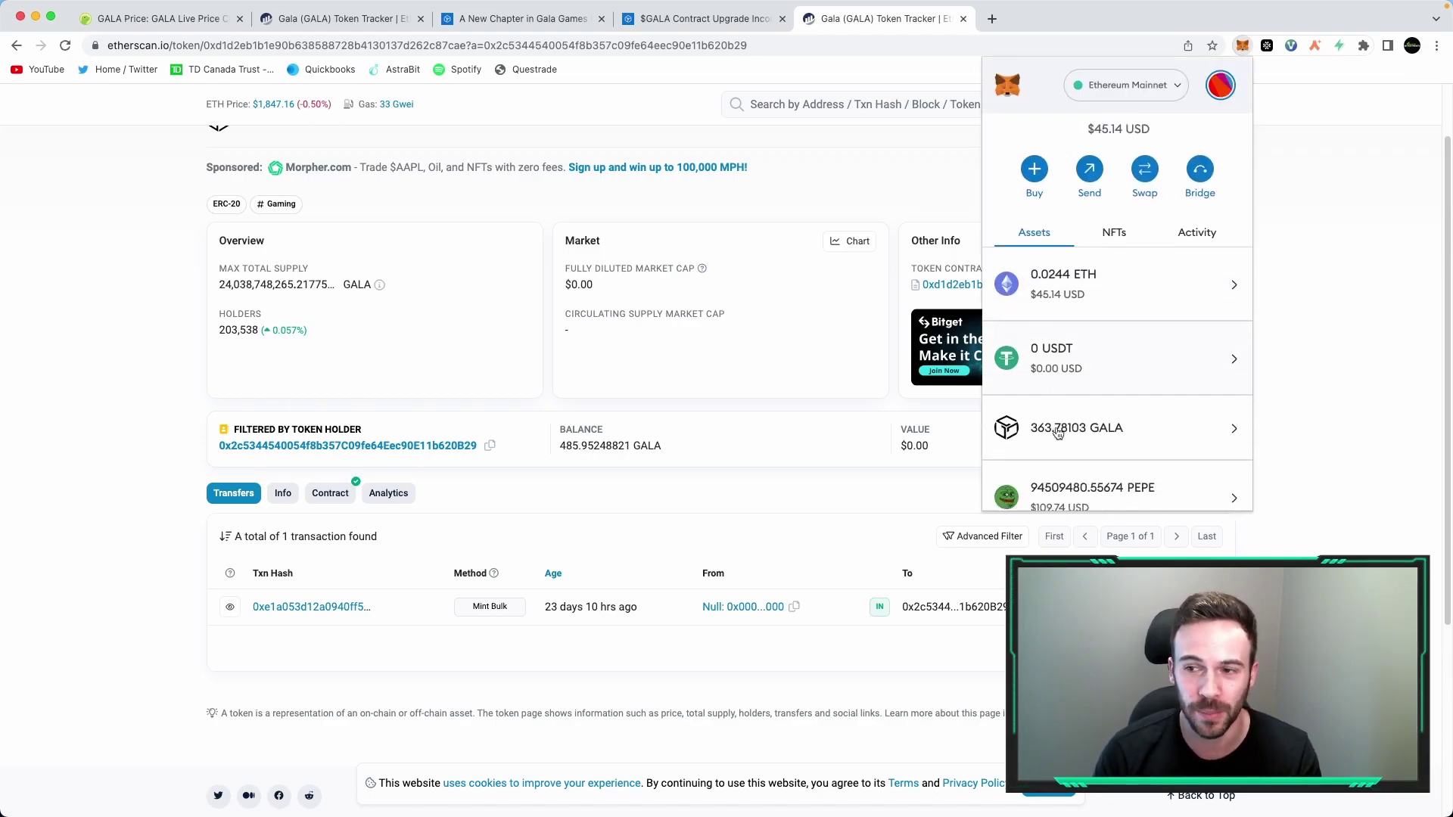
scroll(1058, 433, "down", 2)
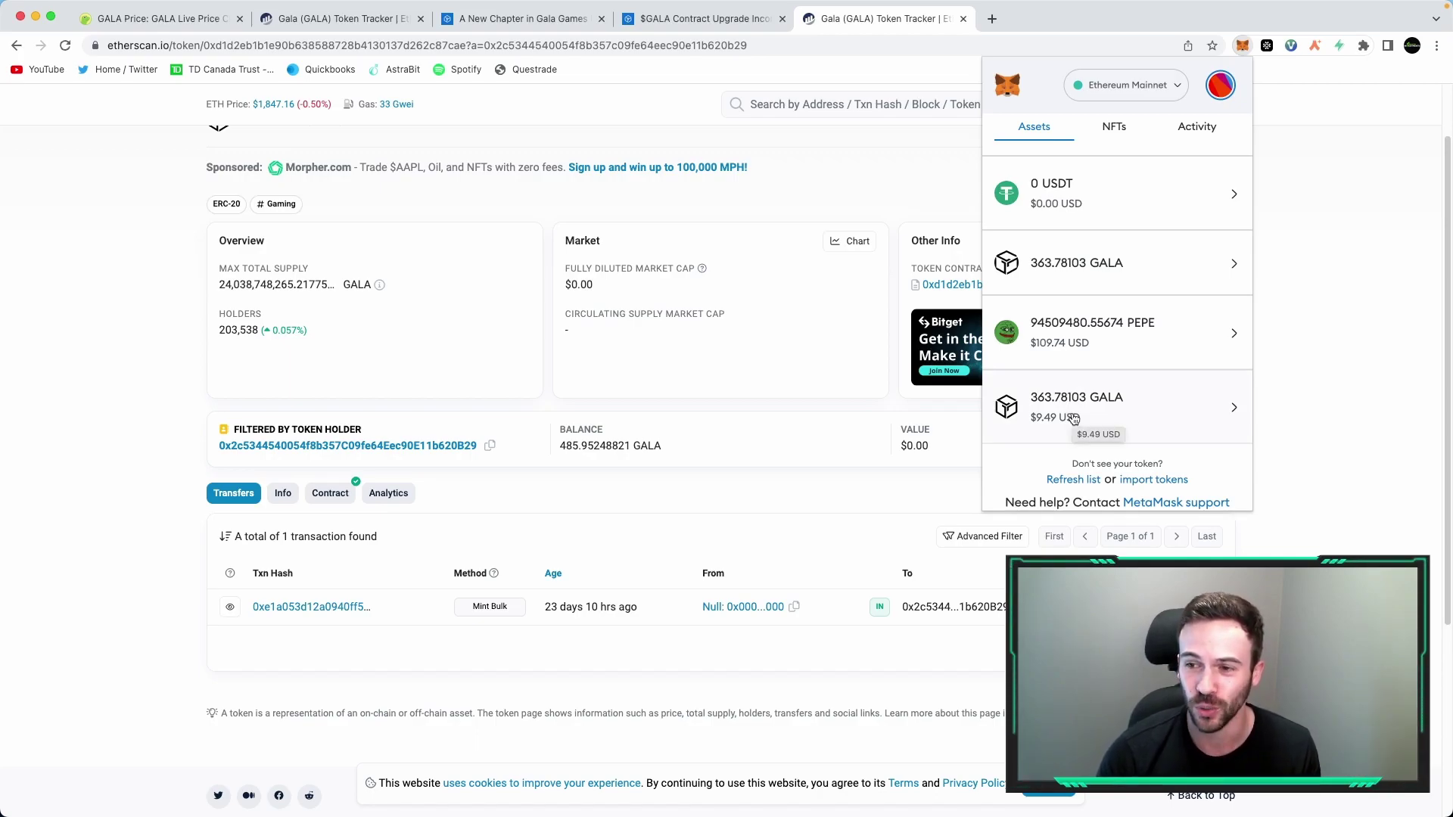
left_click(1120, 273)
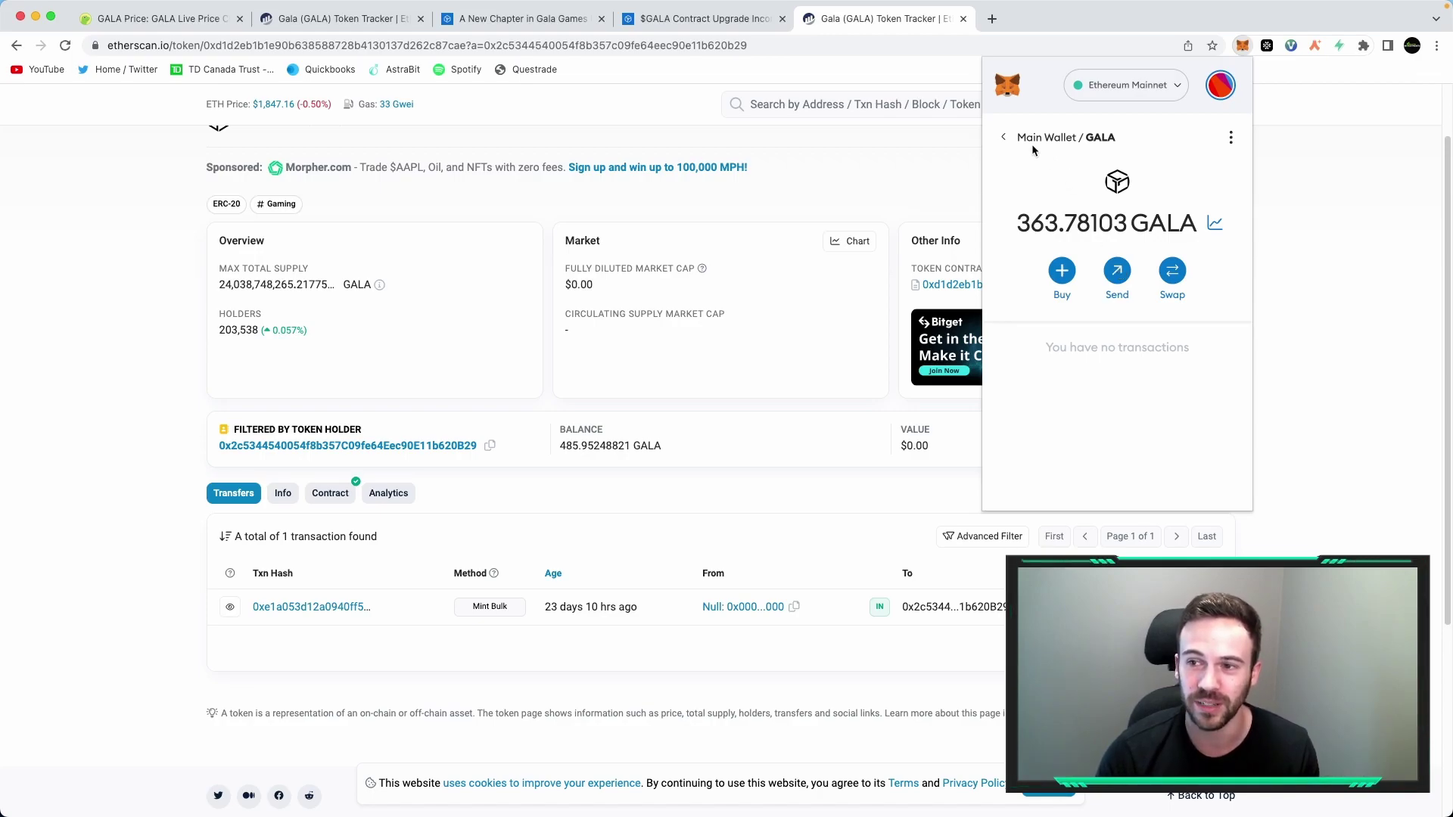
left_click(1004, 139)
scroll(1013, 367, "down", 3)
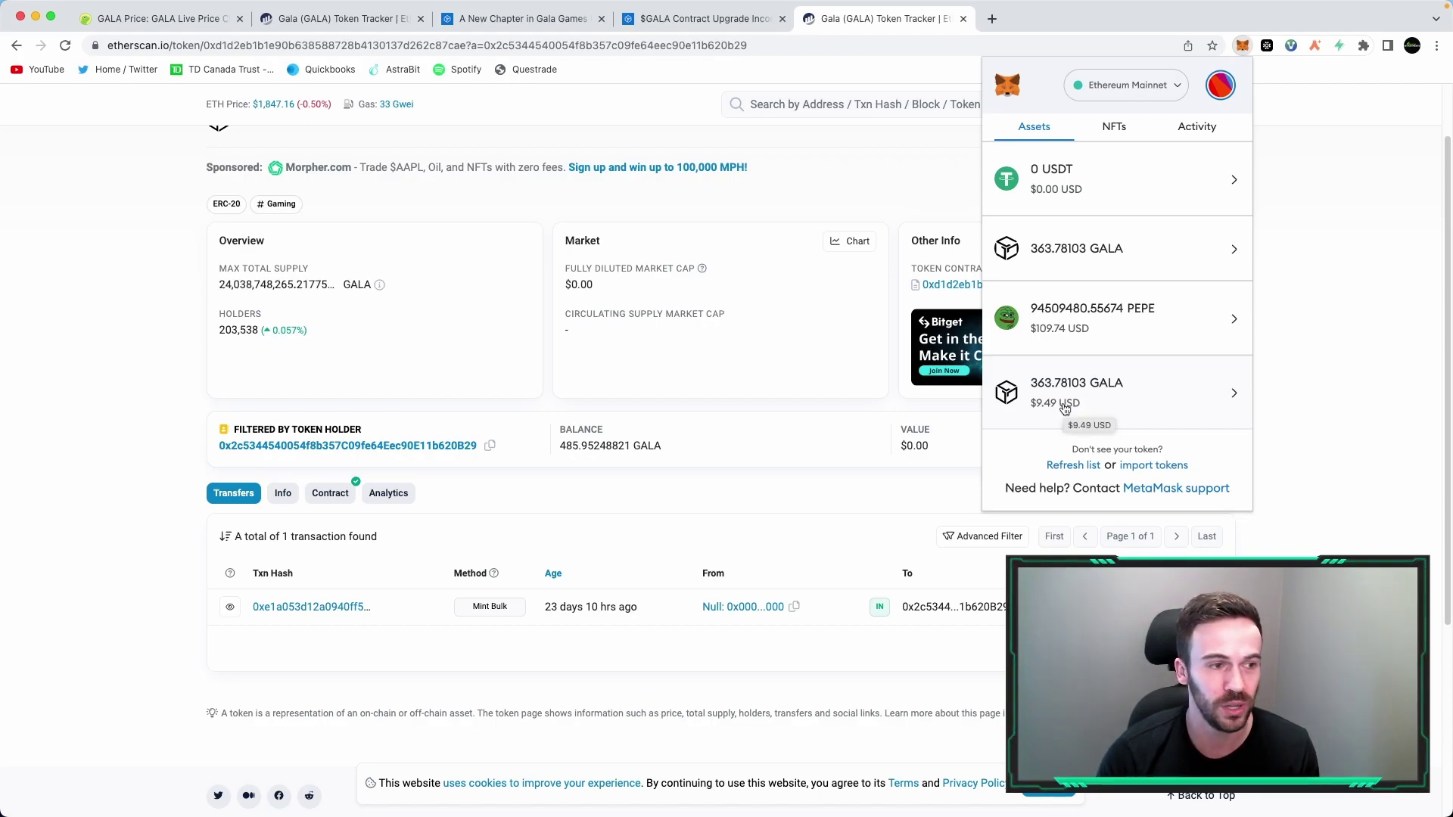
left_click(1155, 466)
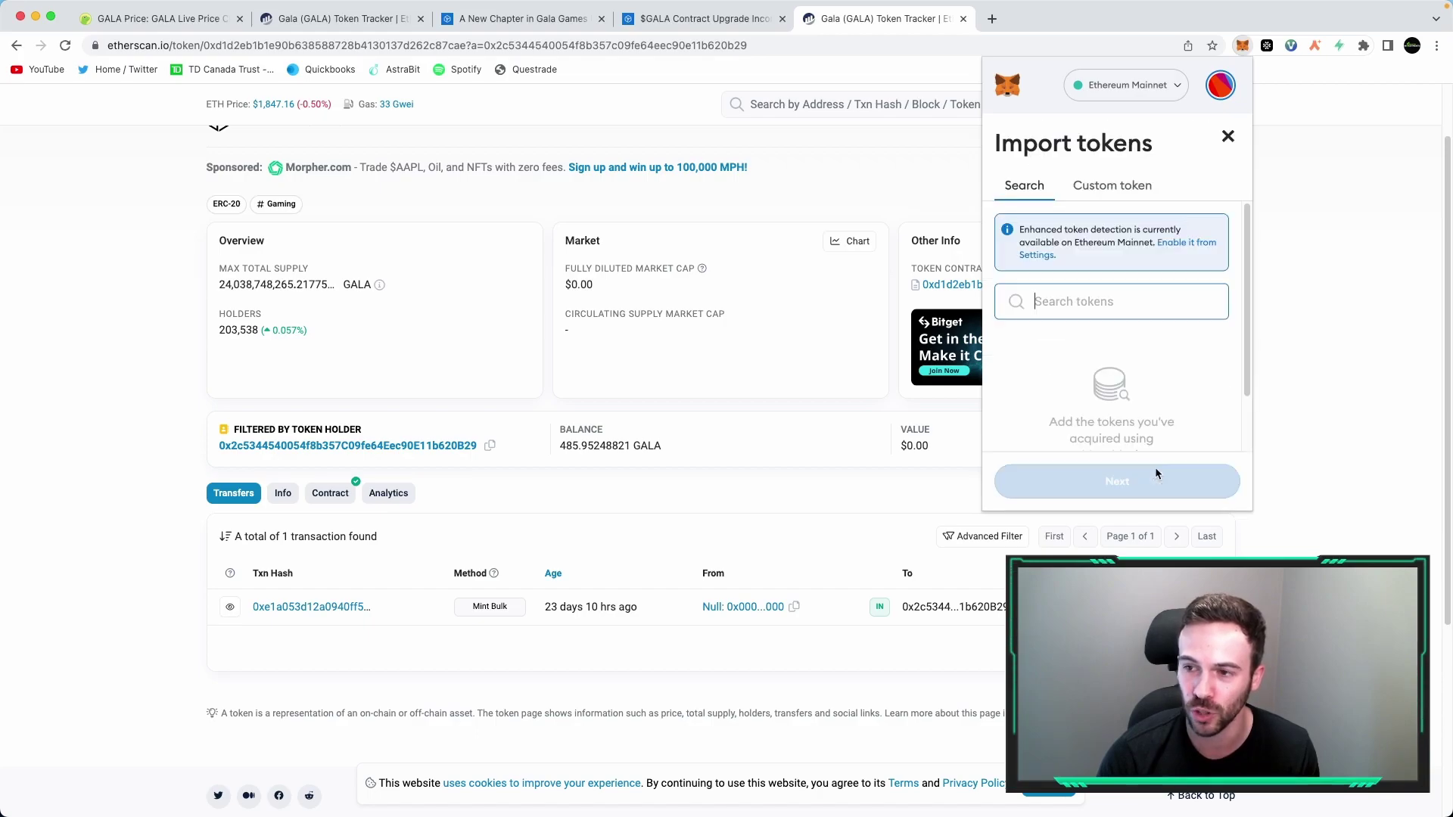
- Switch Import tokens to the Custom token form, then return to the CoinGecko GALA page
left_click(1114, 198)
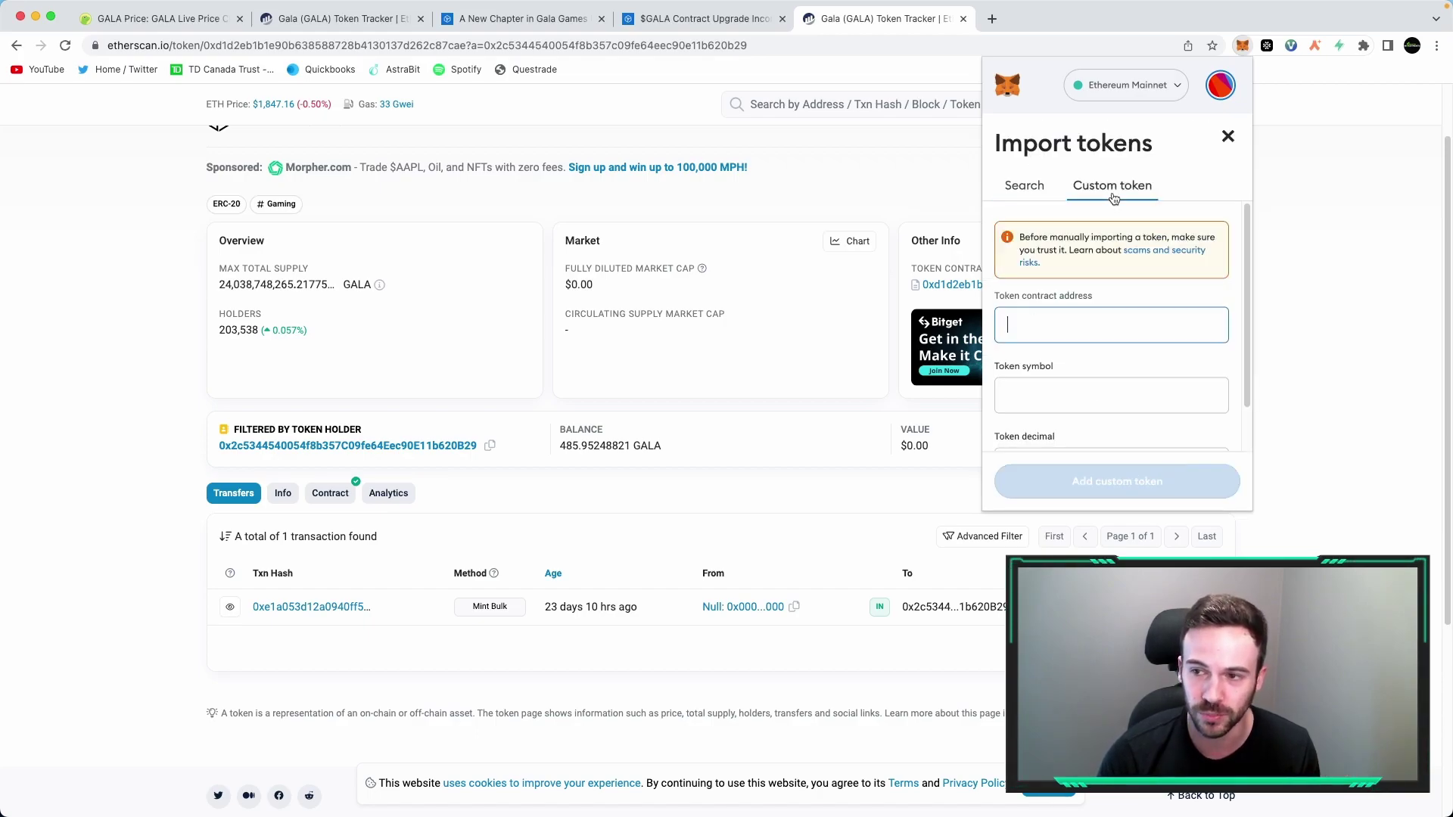
left_click(1044, 314)
scroll(1044, 314, "down", 1)
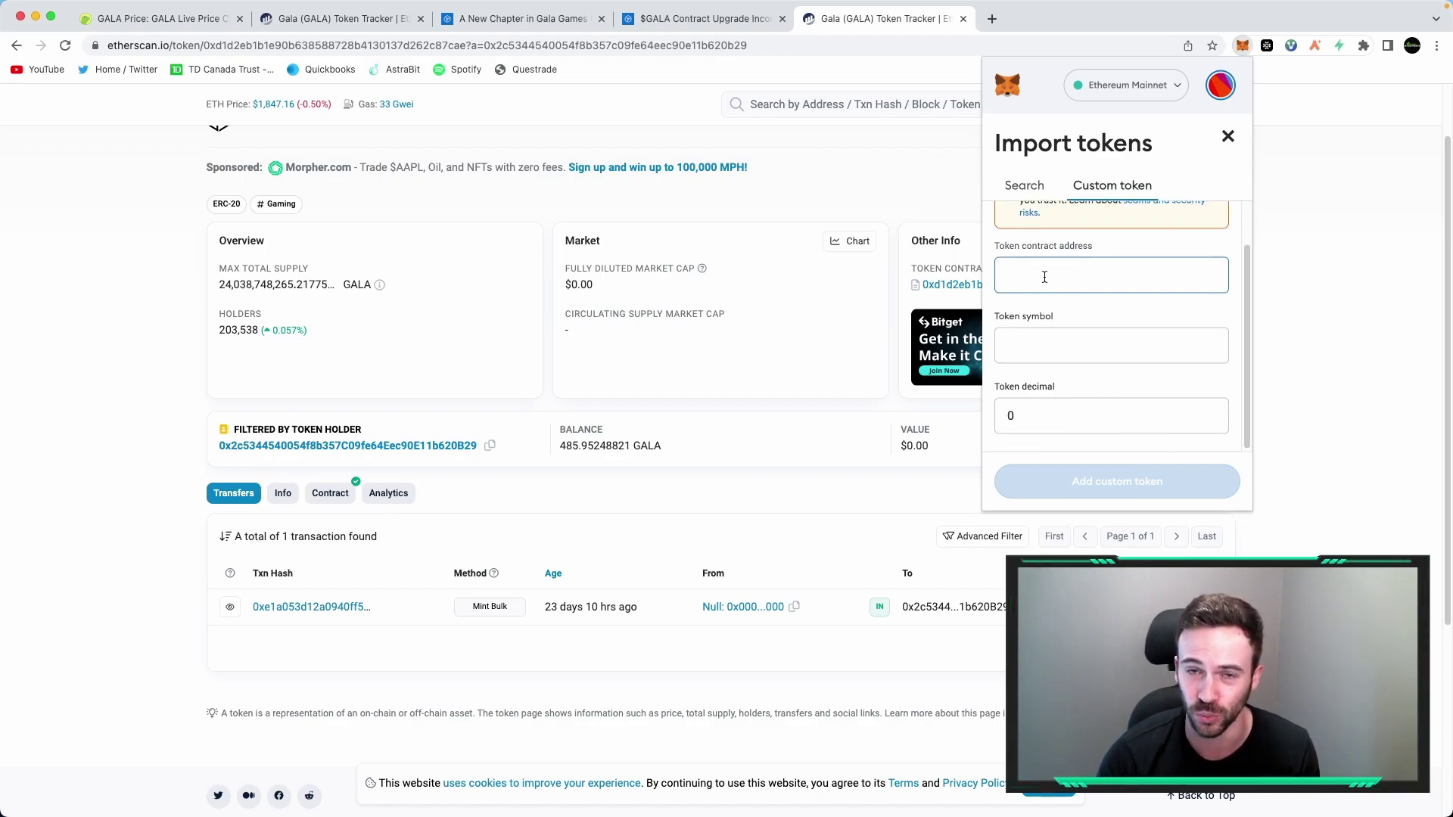
left_click(121, 18)
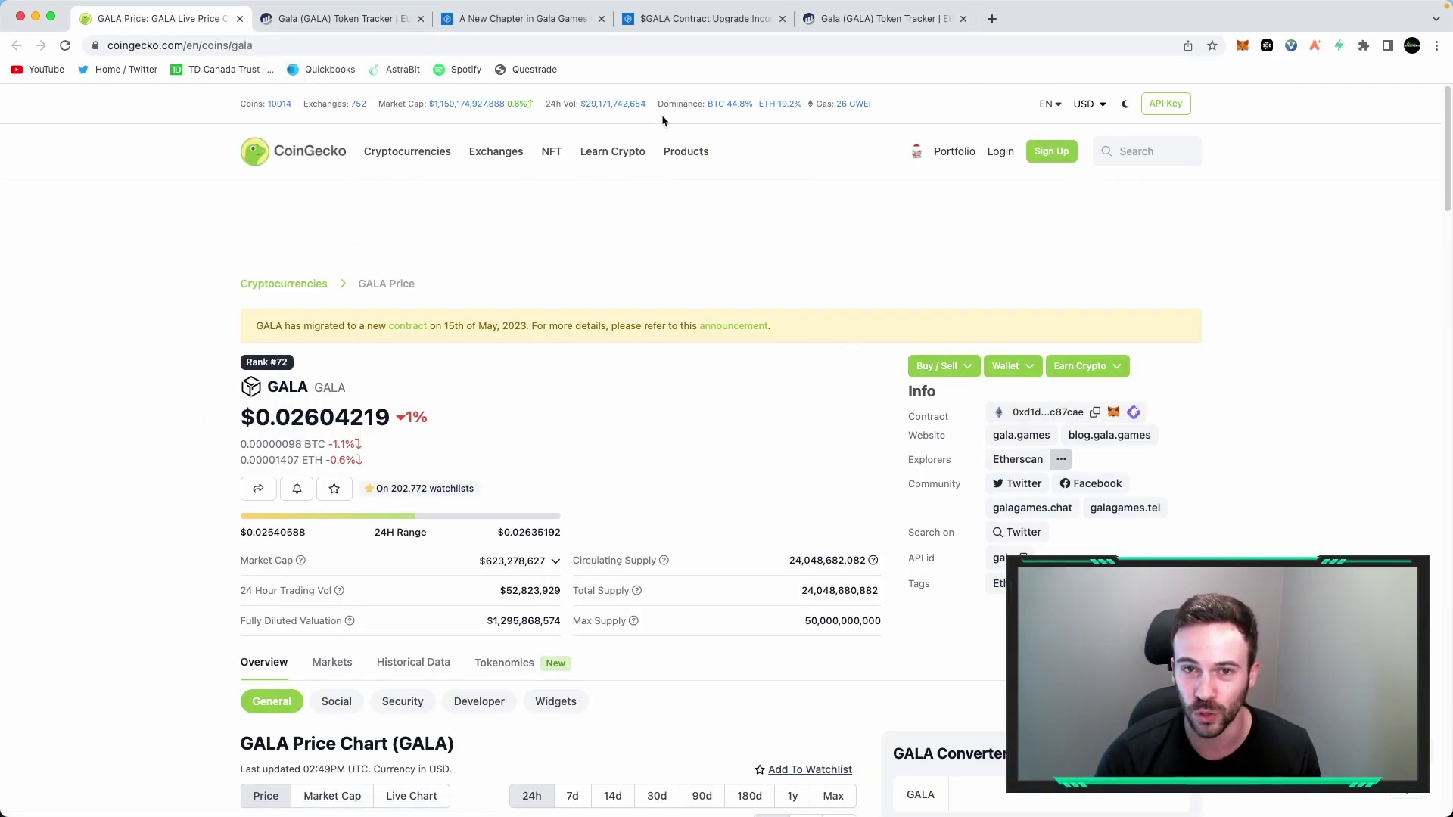
- Copy the GALA contract address from CoinGecko's Info section
left_click(1095, 413)
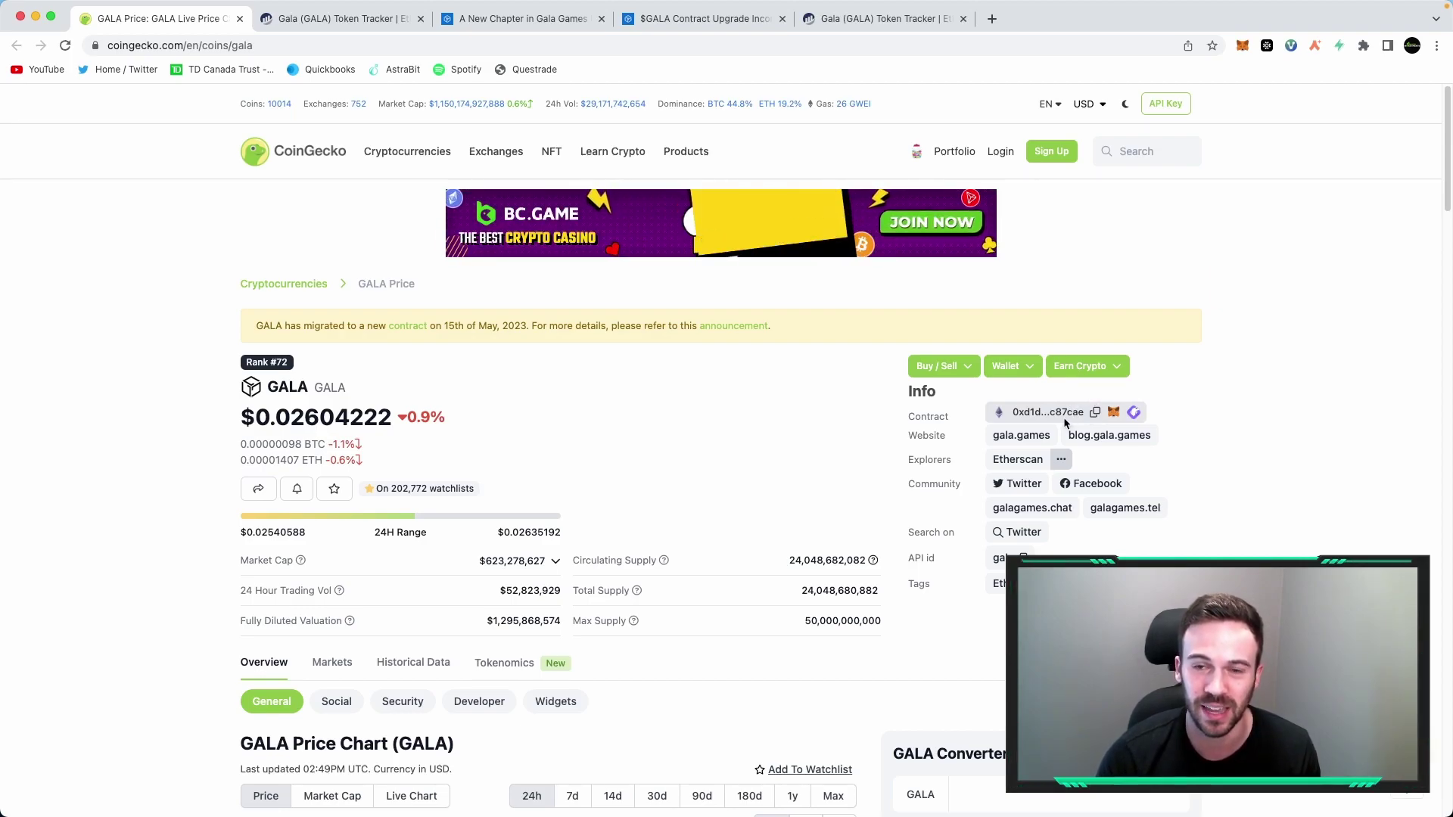
- Paste the GALA contract into MetaMask's custom token form, which reports 'Token has already been added.'
left_click(1243, 47)
scroll(1118, 352, "down", 3)
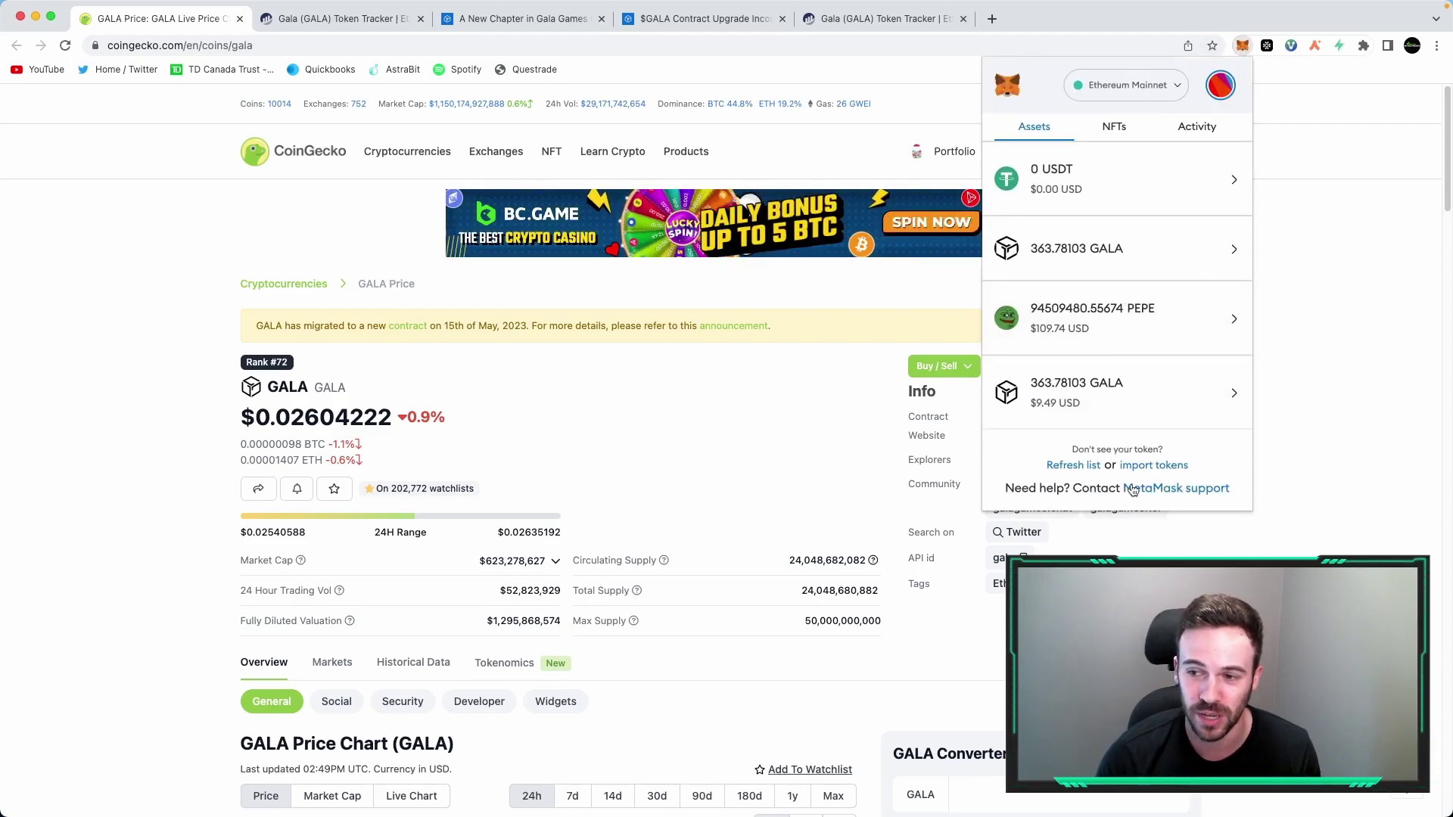
left_click(1148, 465)
left_click(1135, 195)
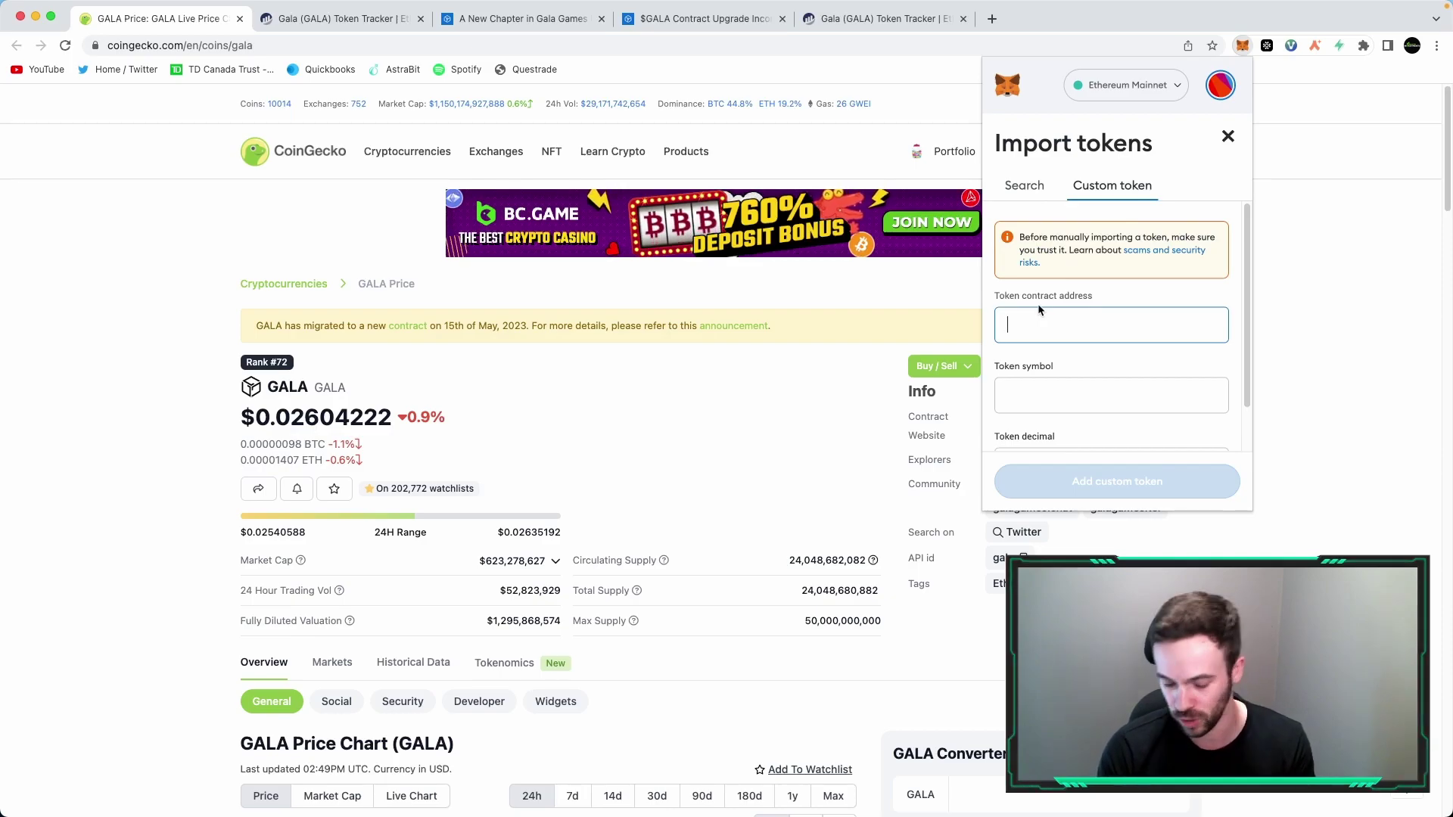
key("super+v")
left_click(1063, 399)
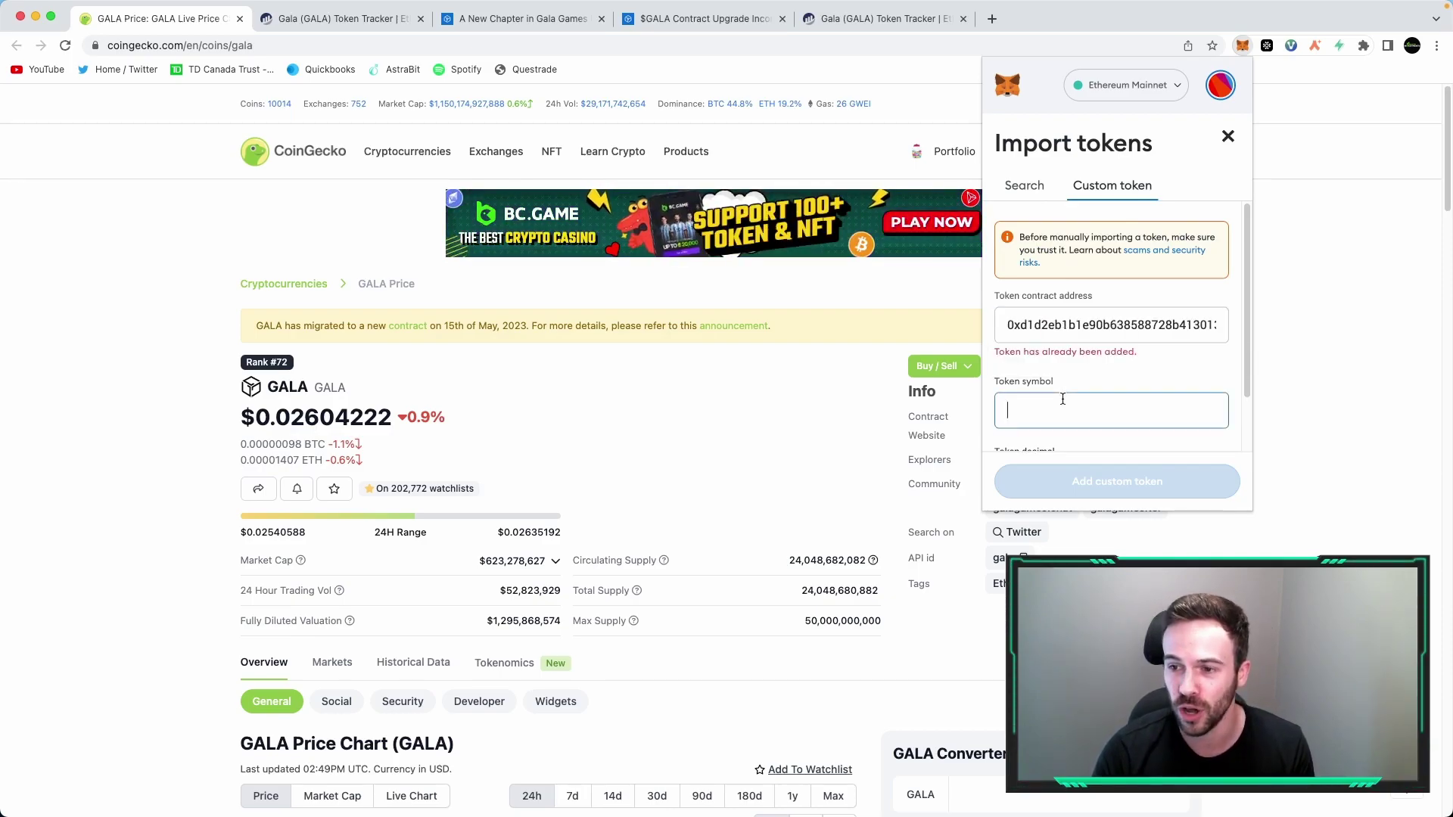
scroll(1135, 396, "down", 1)
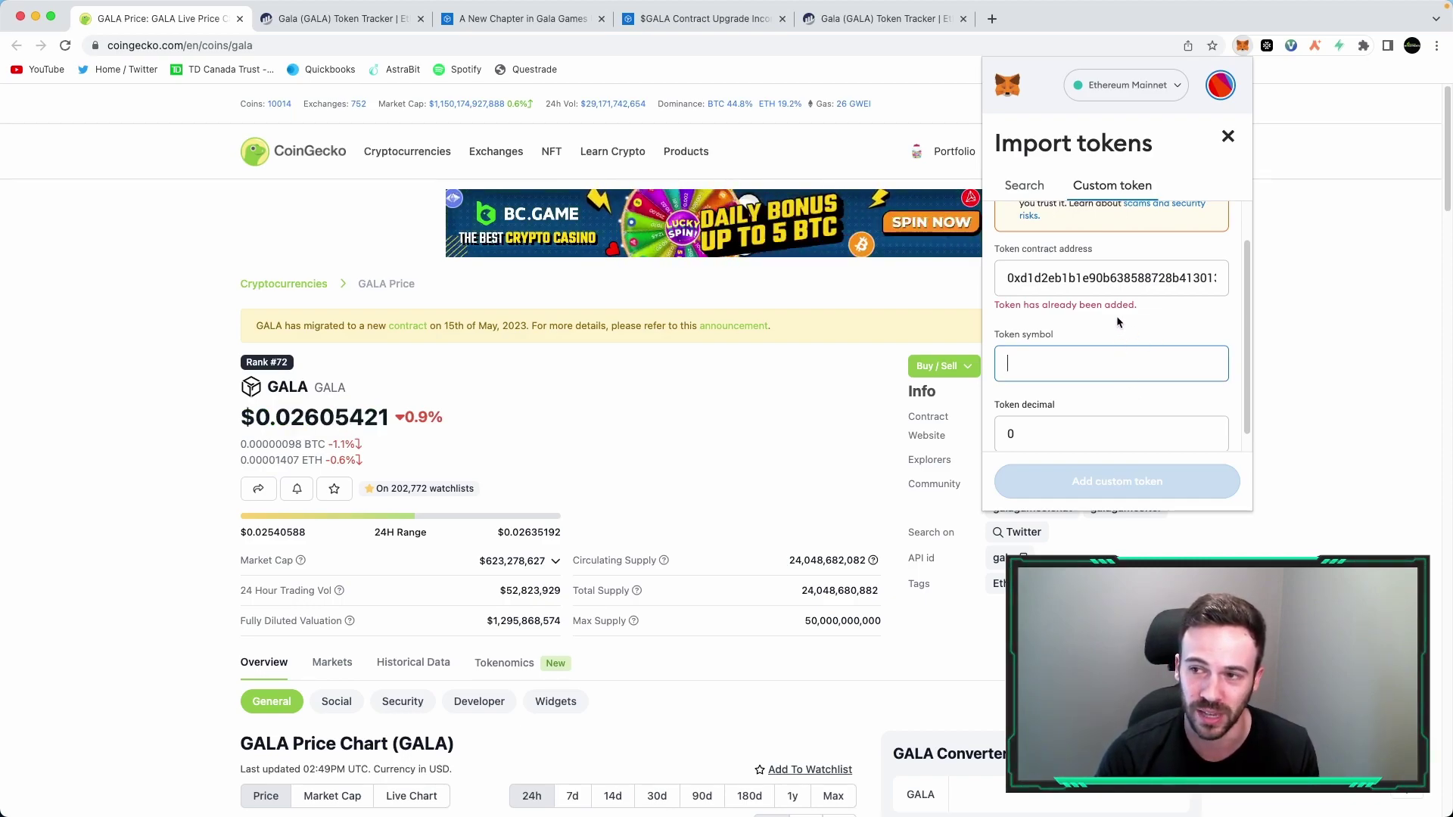
- Close the import form and hide the old GALA token from the wallet
left_click(1227, 136)
scroll(1121, 318, "down", 5)
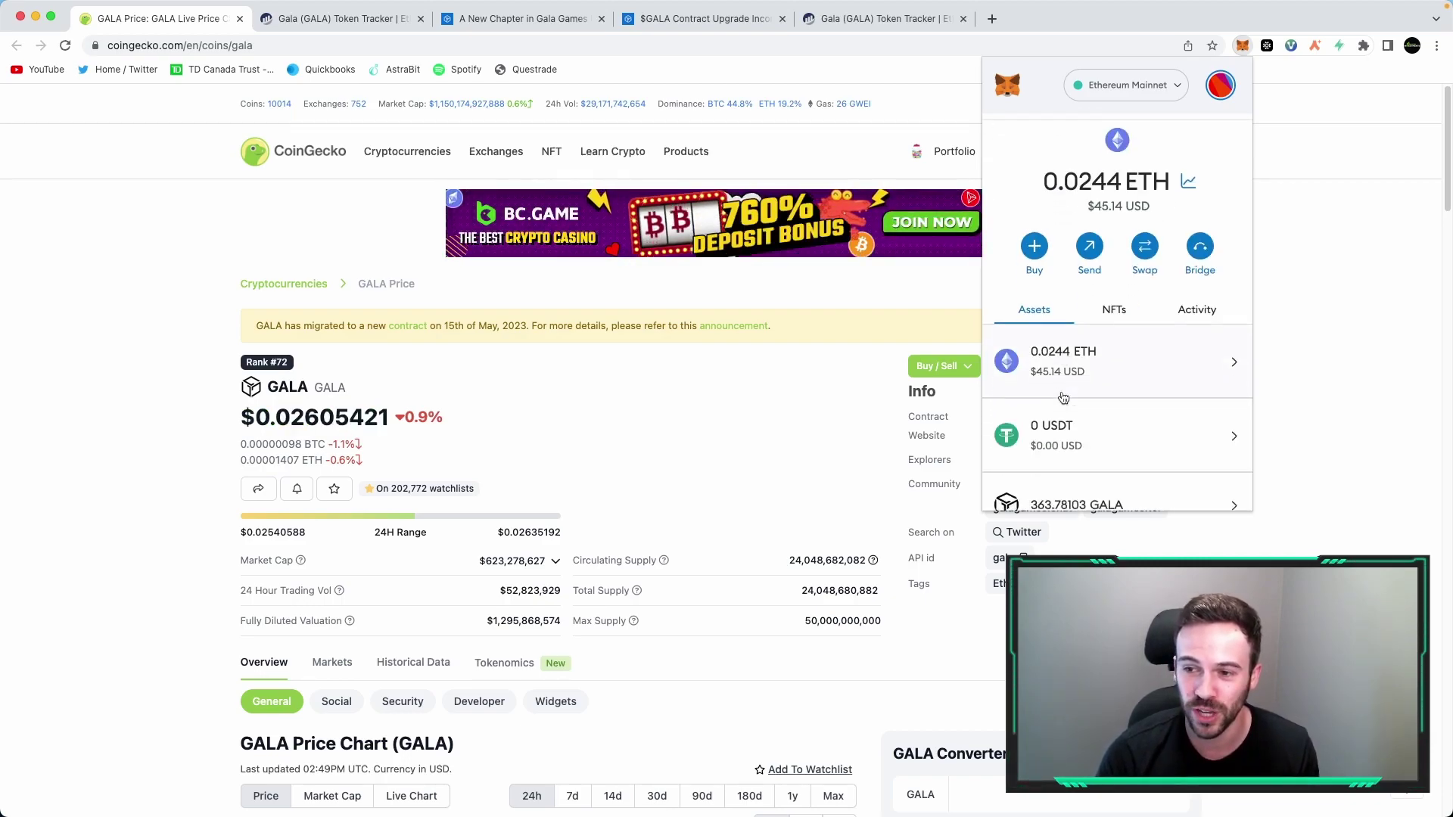
left_click(1063, 421)
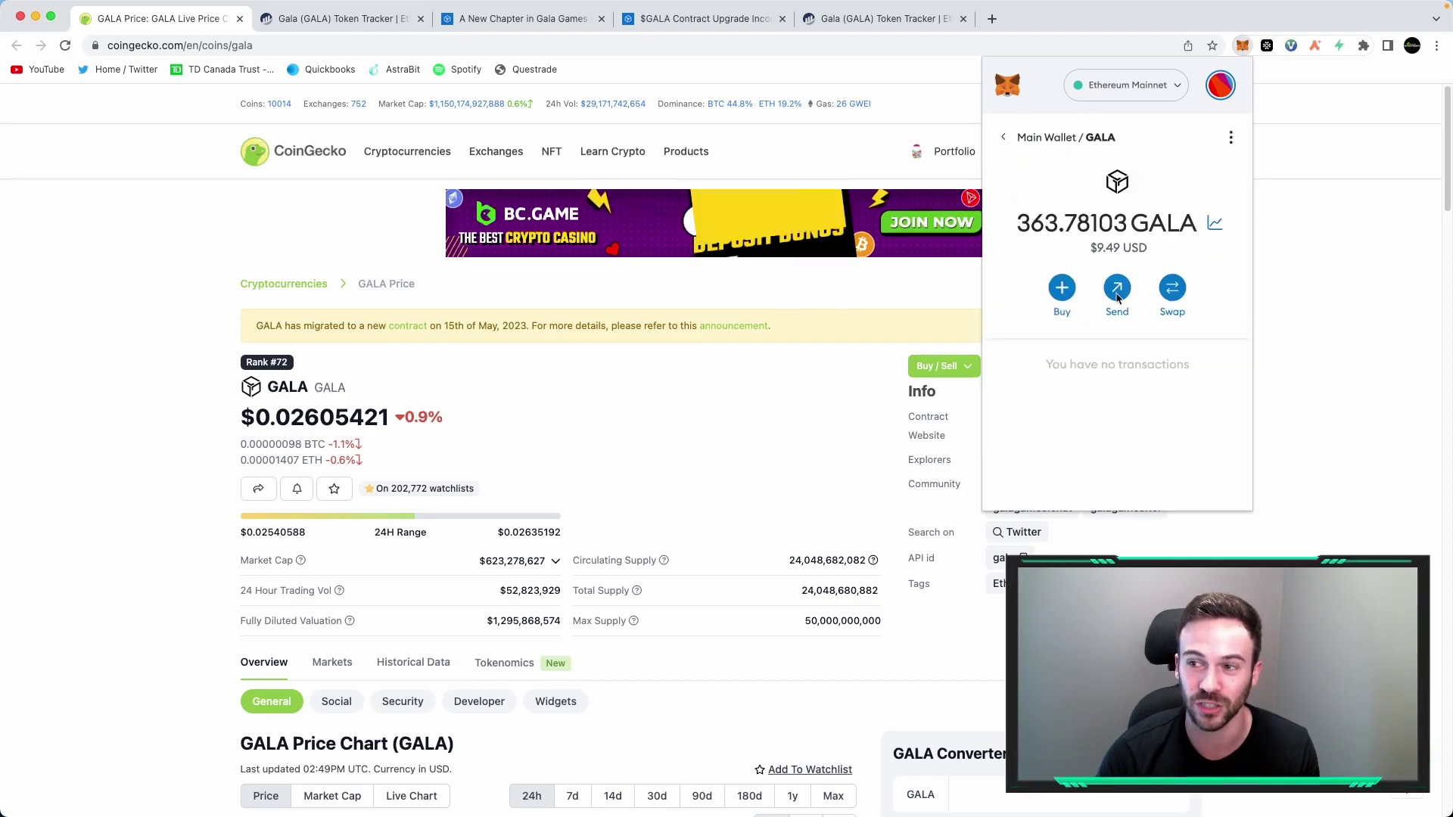
left_click(1231, 137)
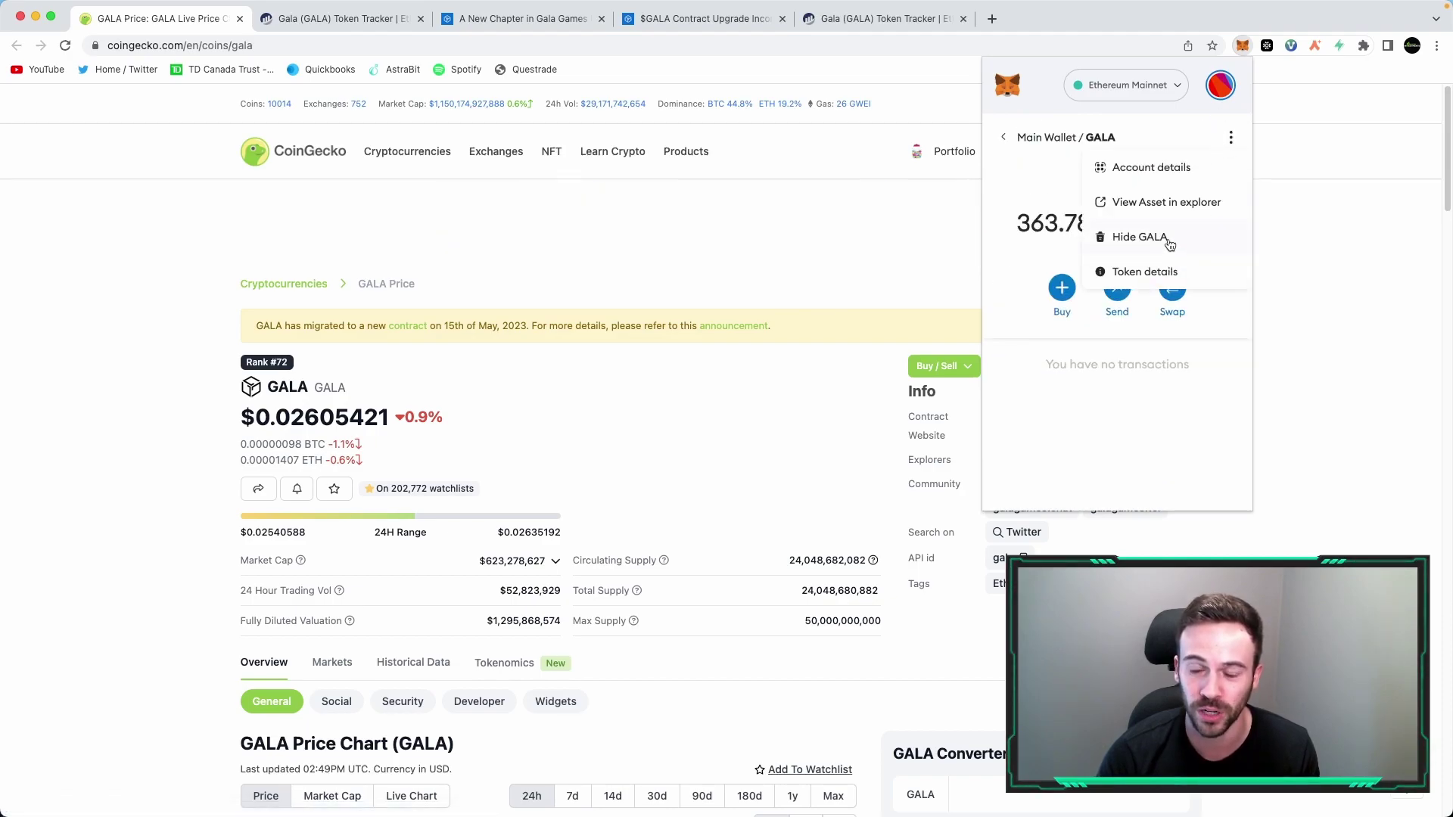
left_click(1168, 238)
left_click(1170, 373)
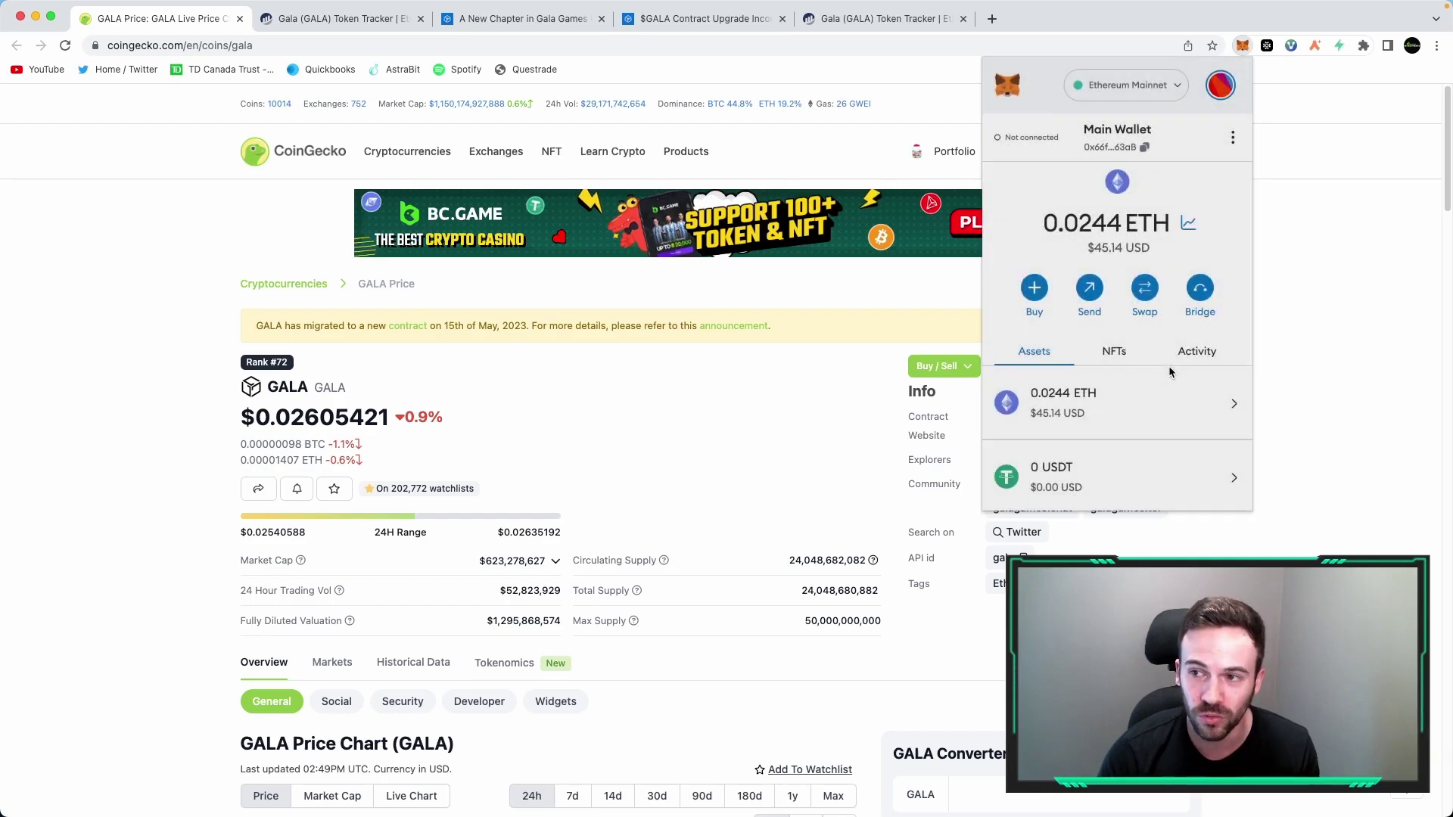
scroll(1091, 365, "down", 3)
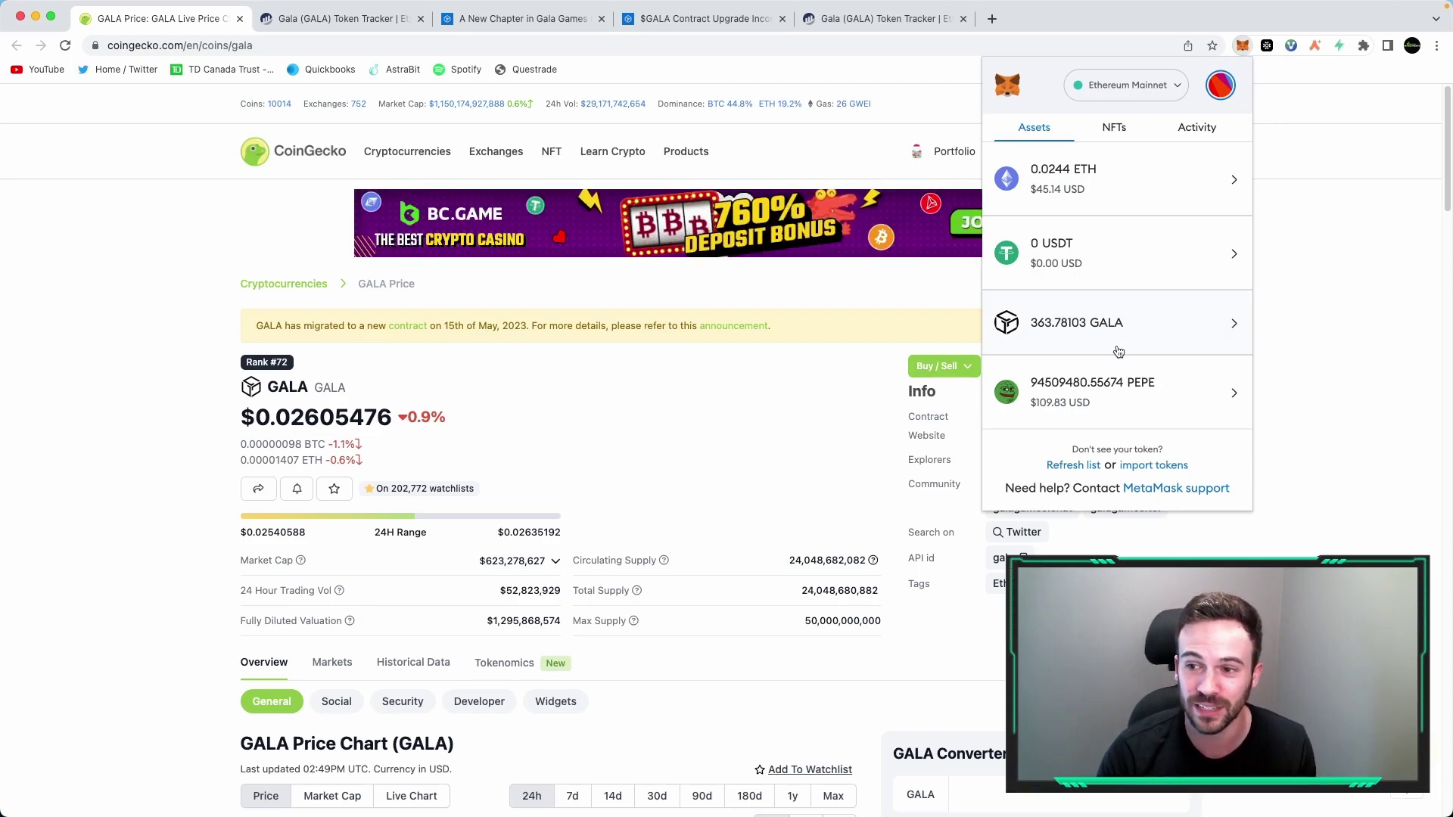
- Import the pasted GALA contract as a custom token, showing 363.78103 GALA
left_click(1153, 465)
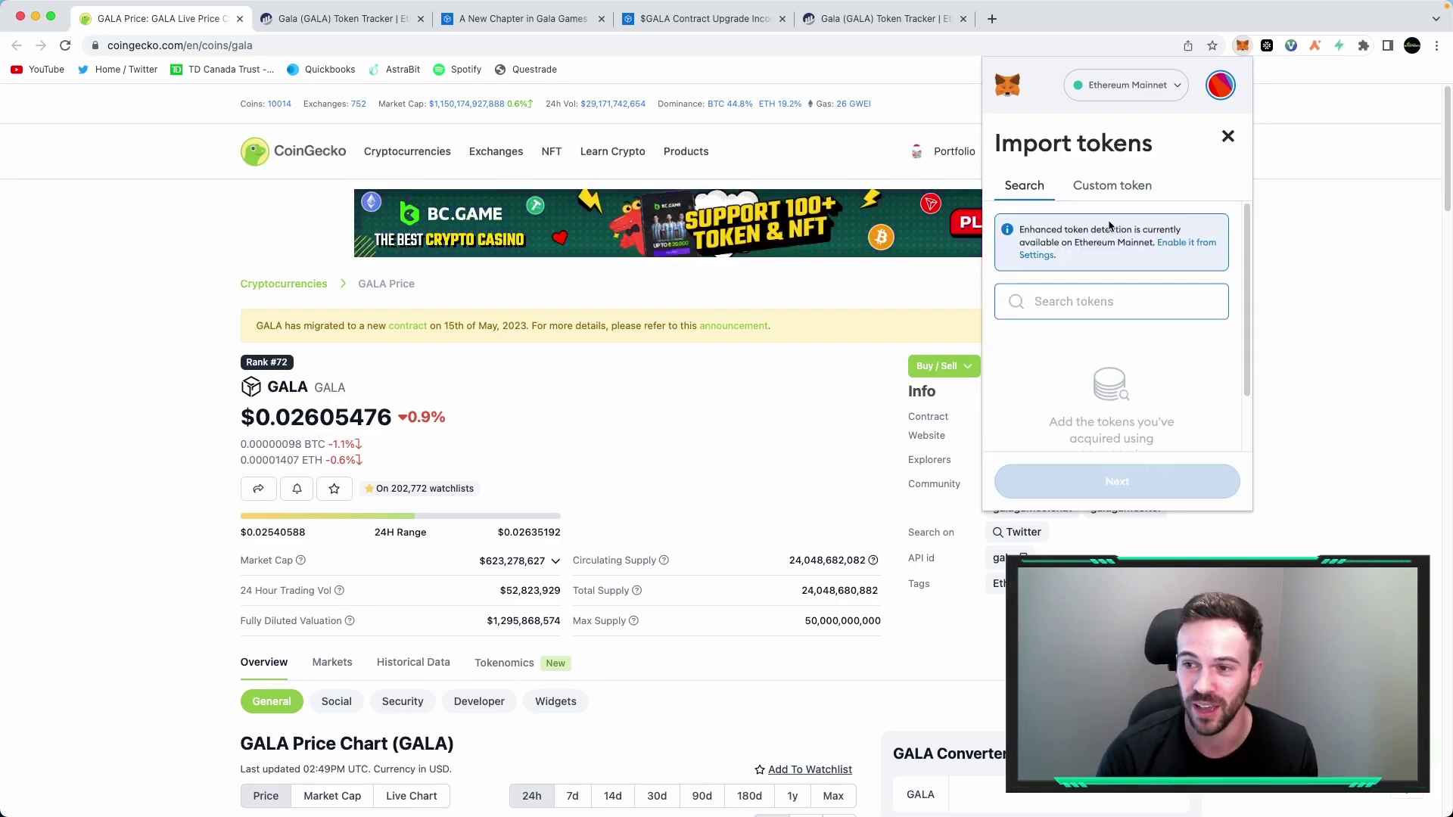
left_click(1111, 182)
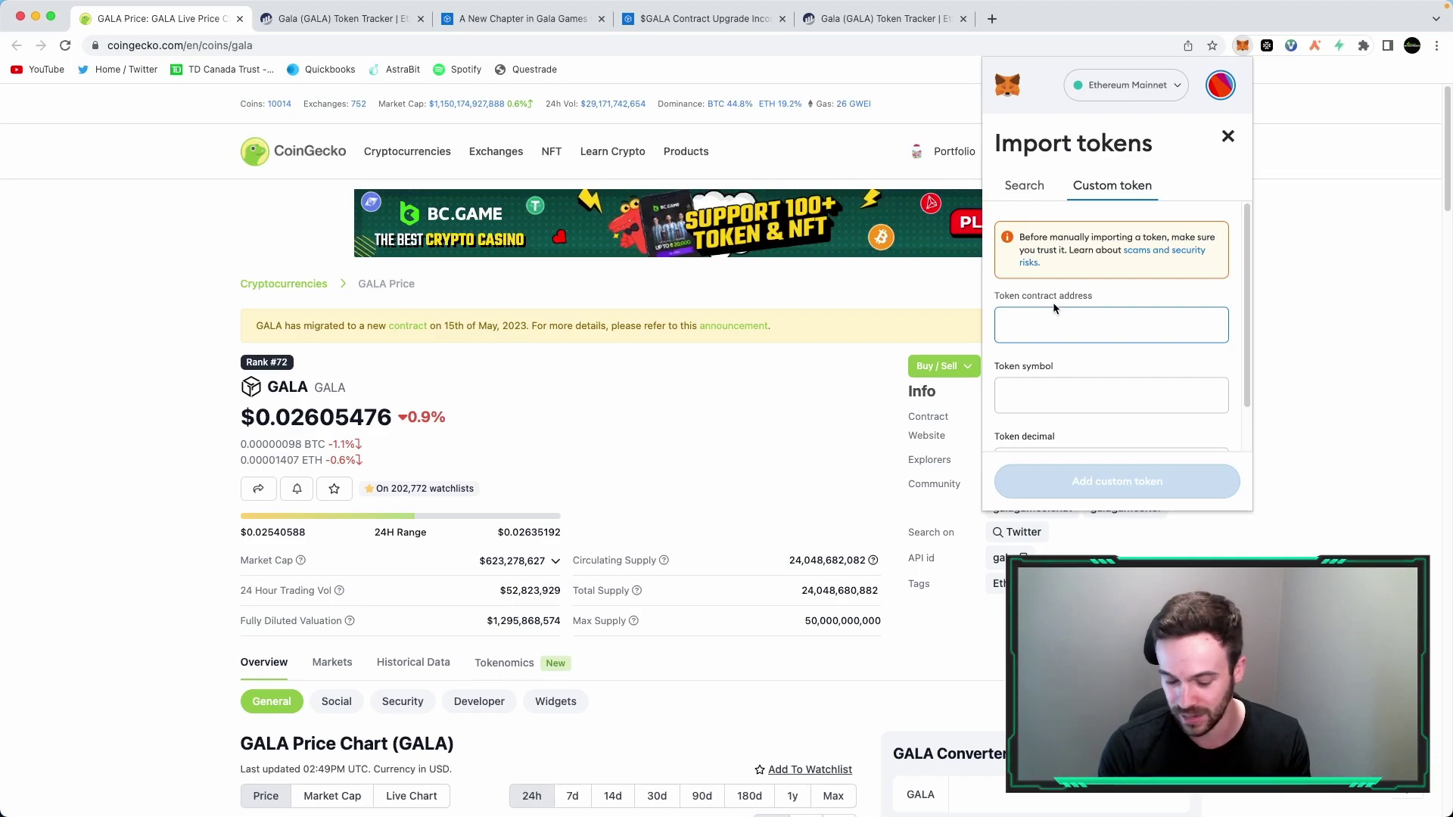
key("super+v")
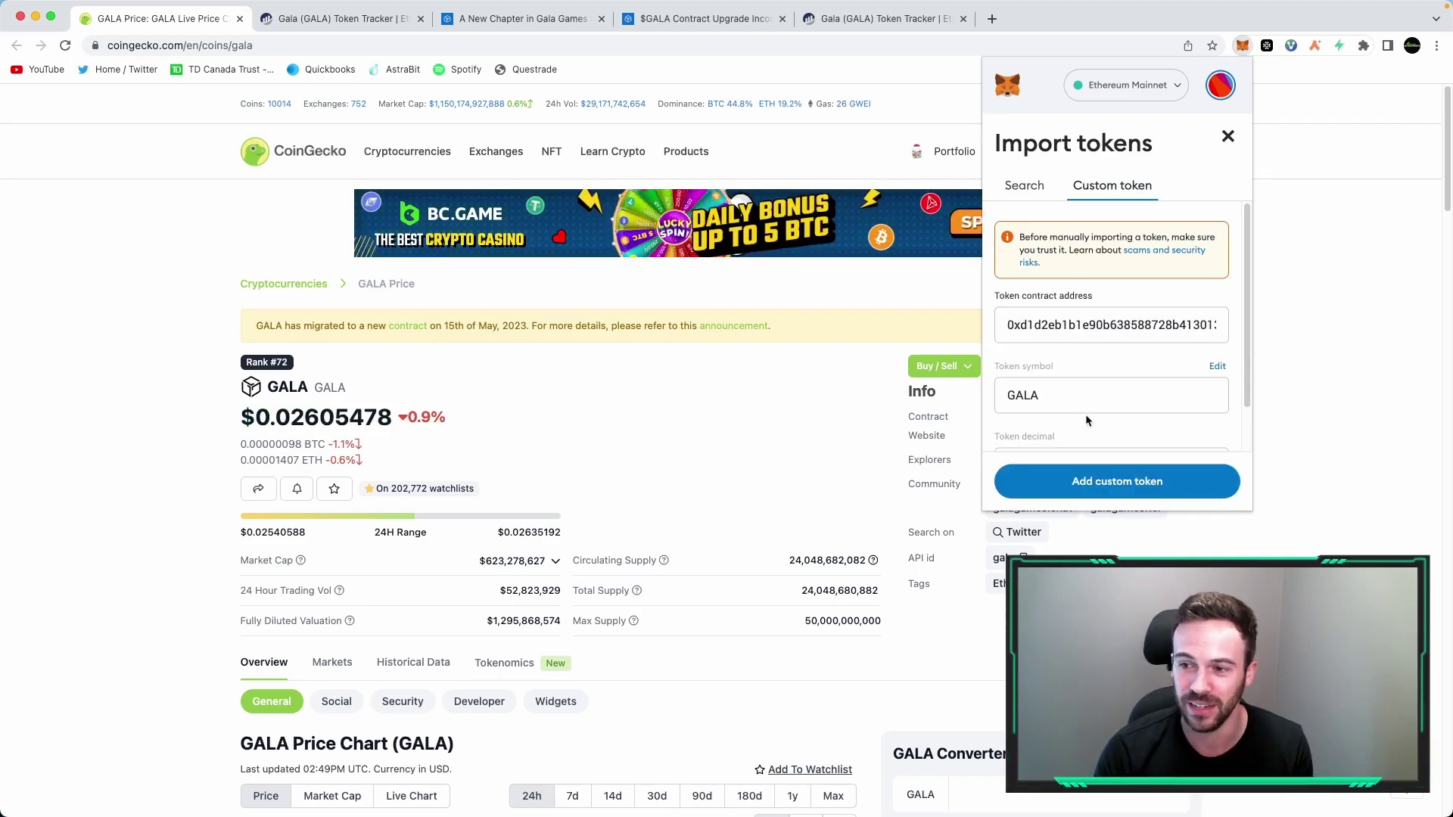
scroll(1085, 415, "down", 2)
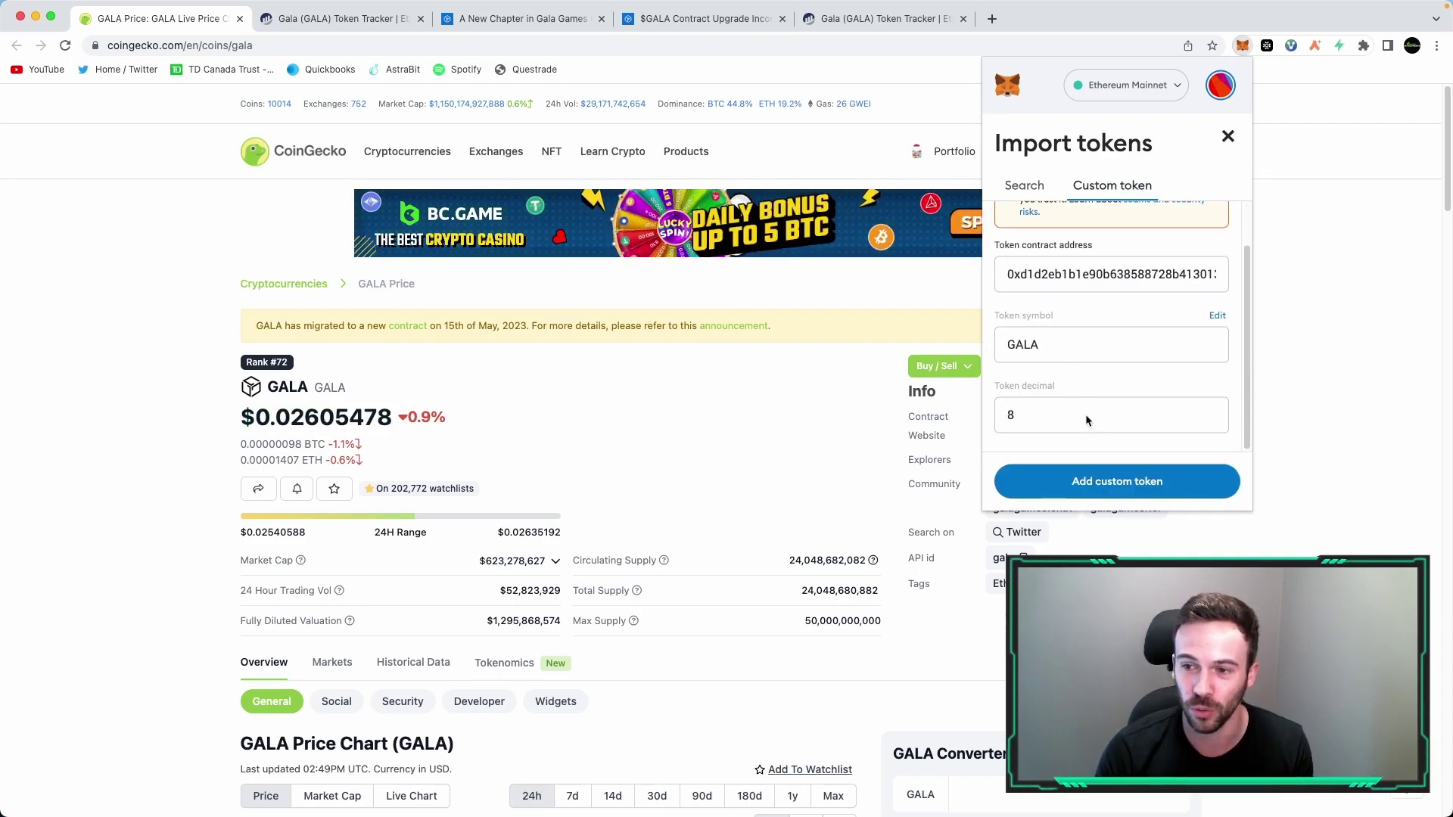
left_click(1074, 481)
left_click(1173, 471)
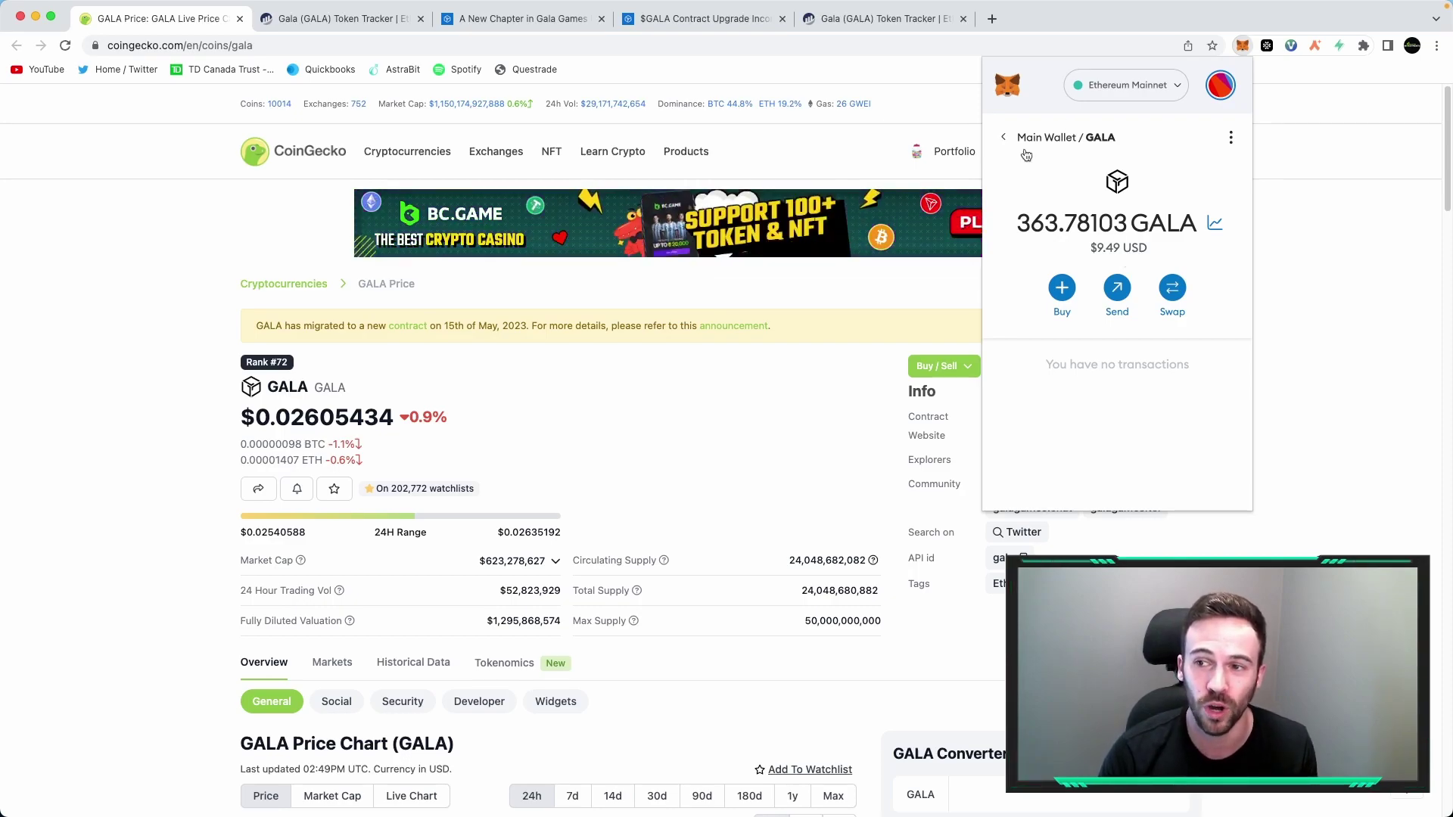
- Inspect the first GALA token's details in the MetaMask wallet assets list
left_click(1004, 137)
scroll(1067, 241, "down", 3)
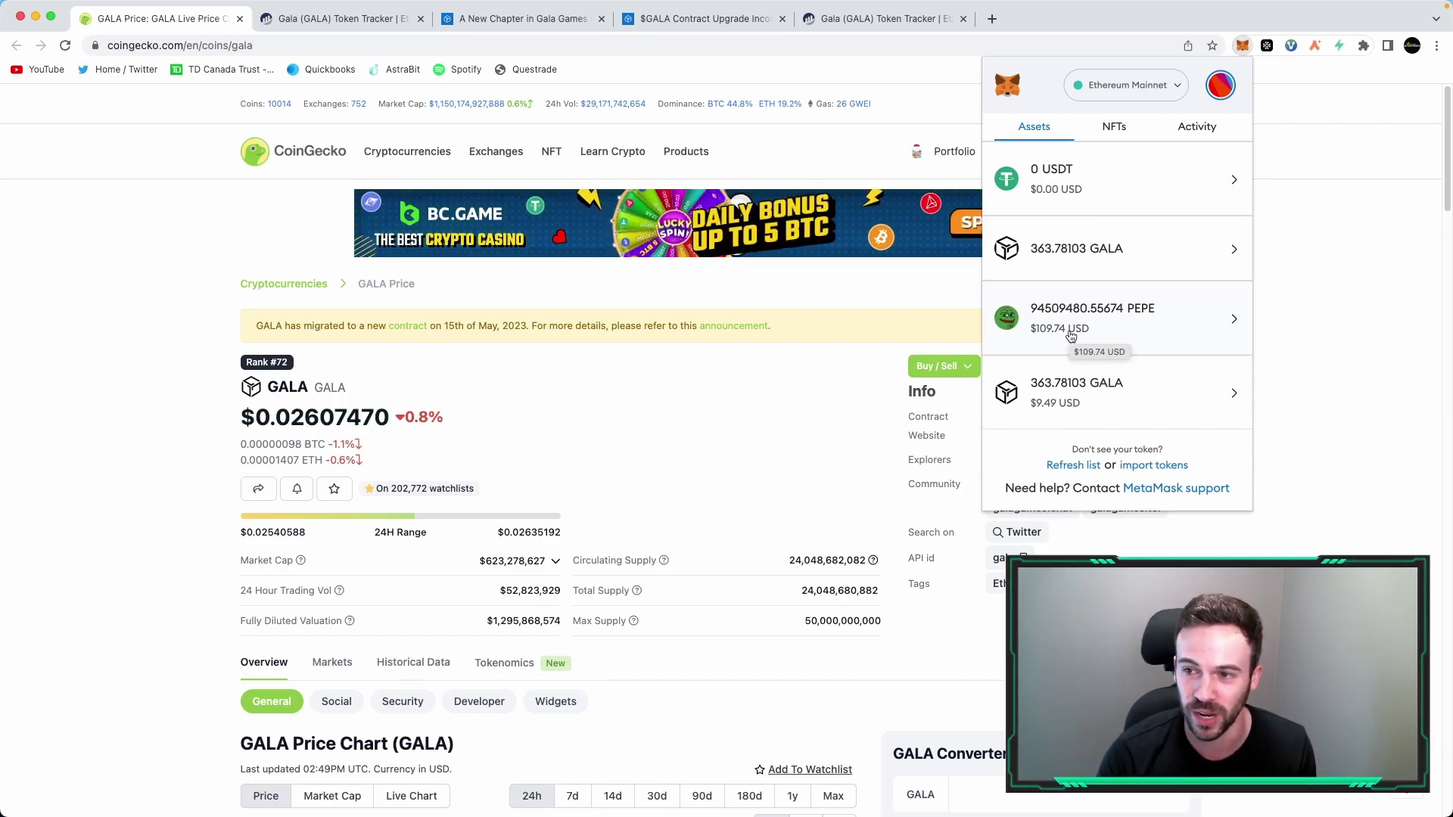
left_click(1144, 246)
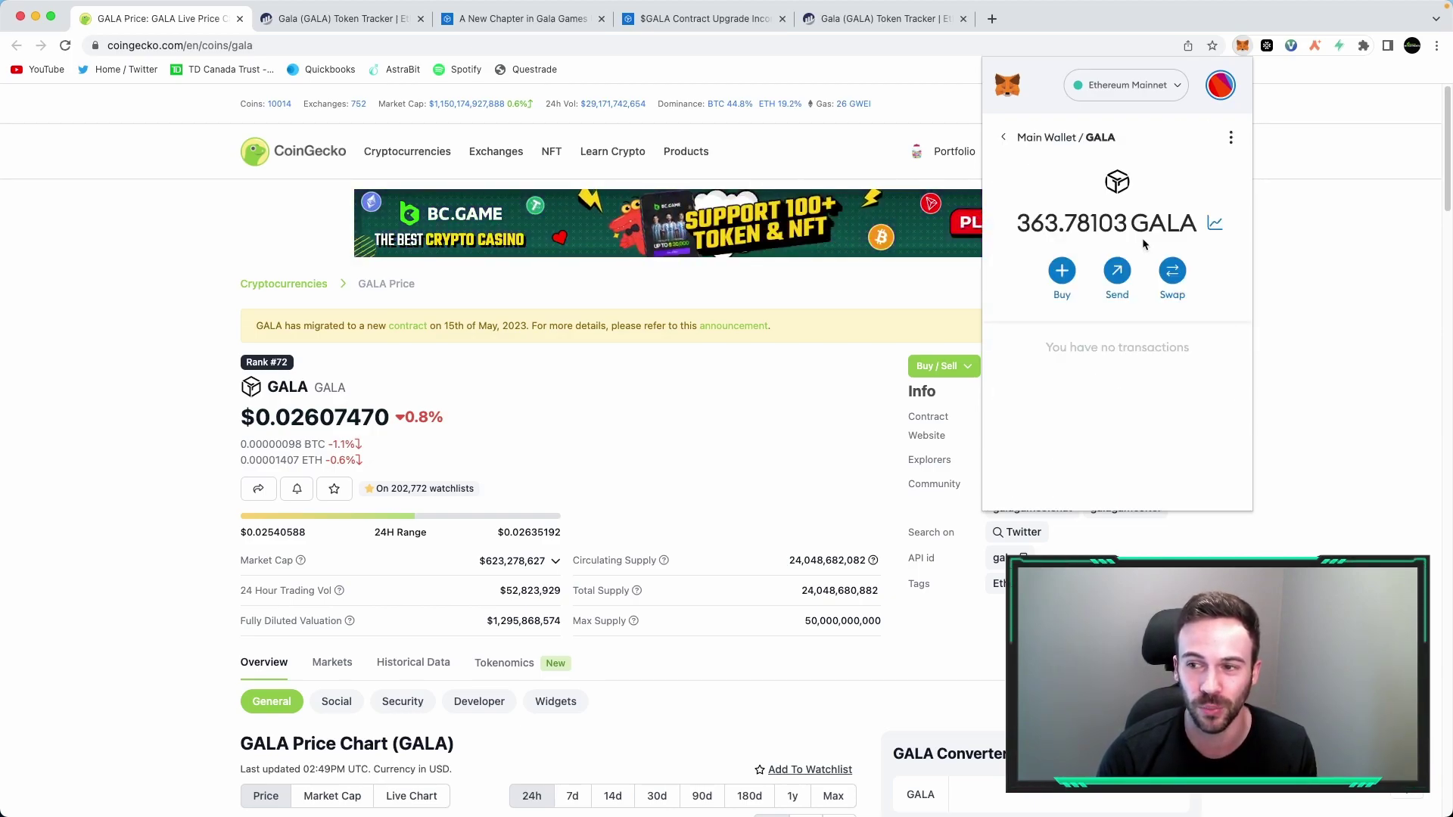
left_click(1005, 137)
scroll(1117, 340, "down", 4)
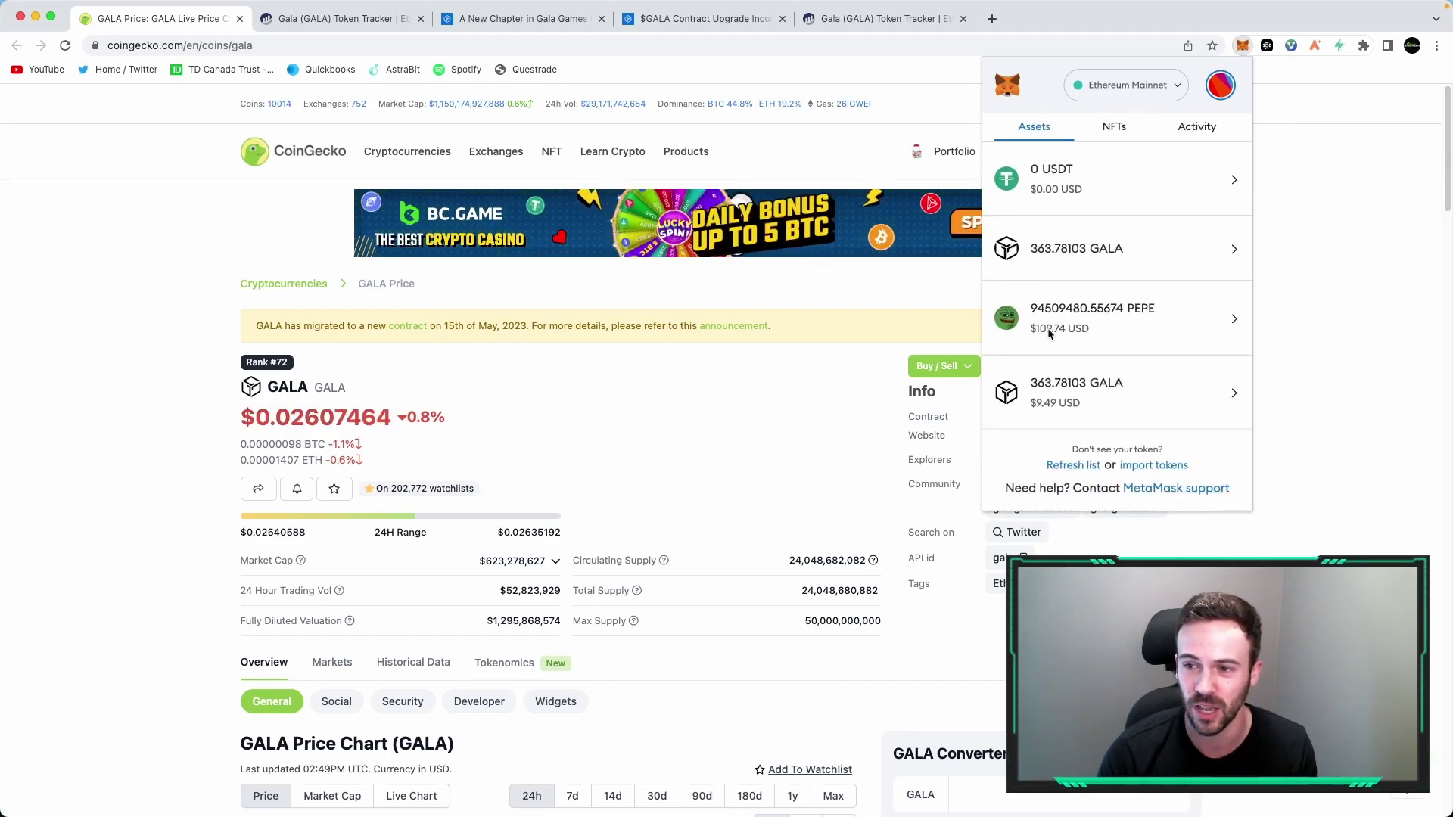
- Hide the old unpriced GALA token, leaving one 363.78103 GALA entry worth $9.49
left_click(1144, 244)
left_click(1230, 137)
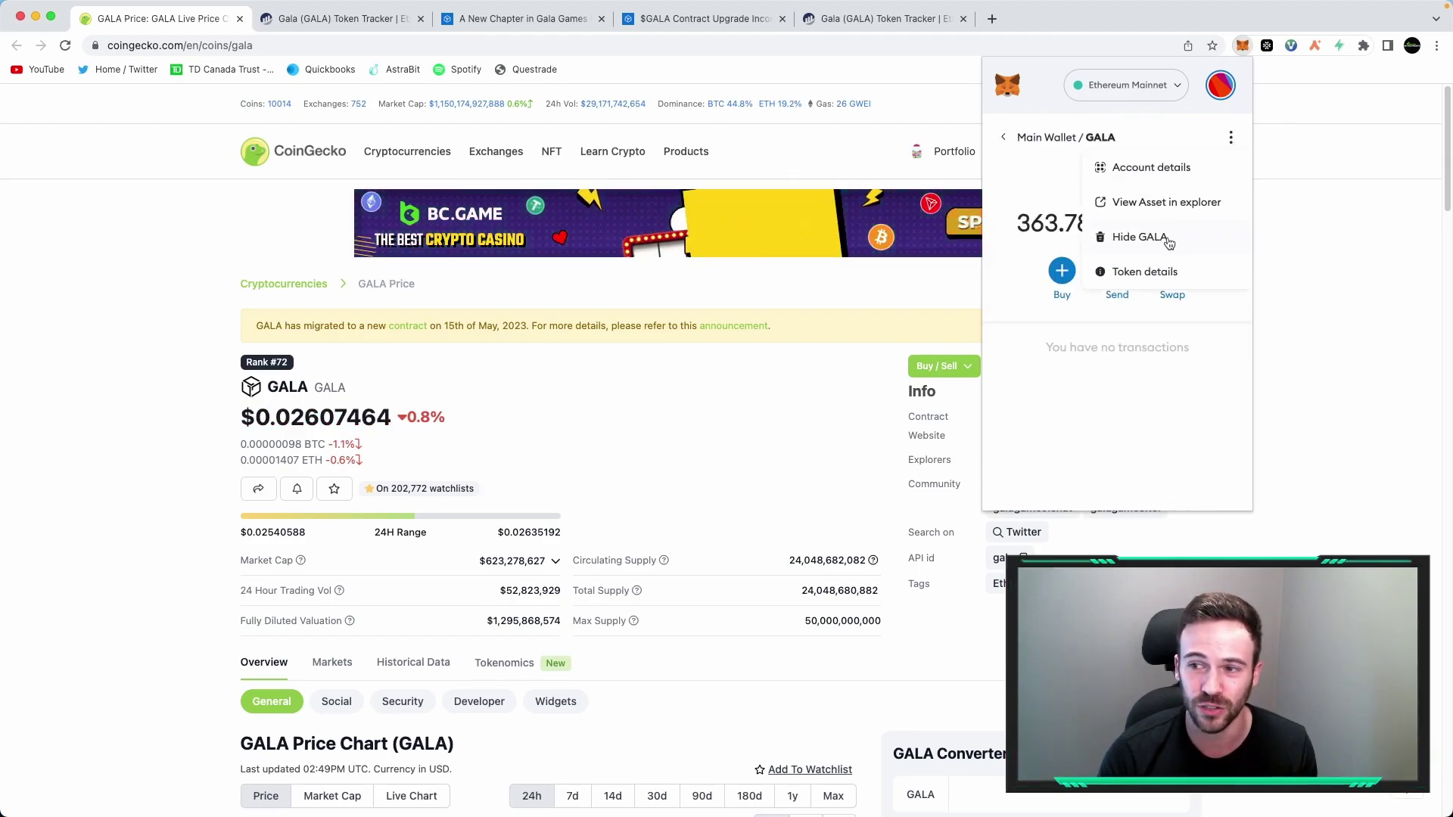
left_click(1164, 242)
left_click(1171, 372)
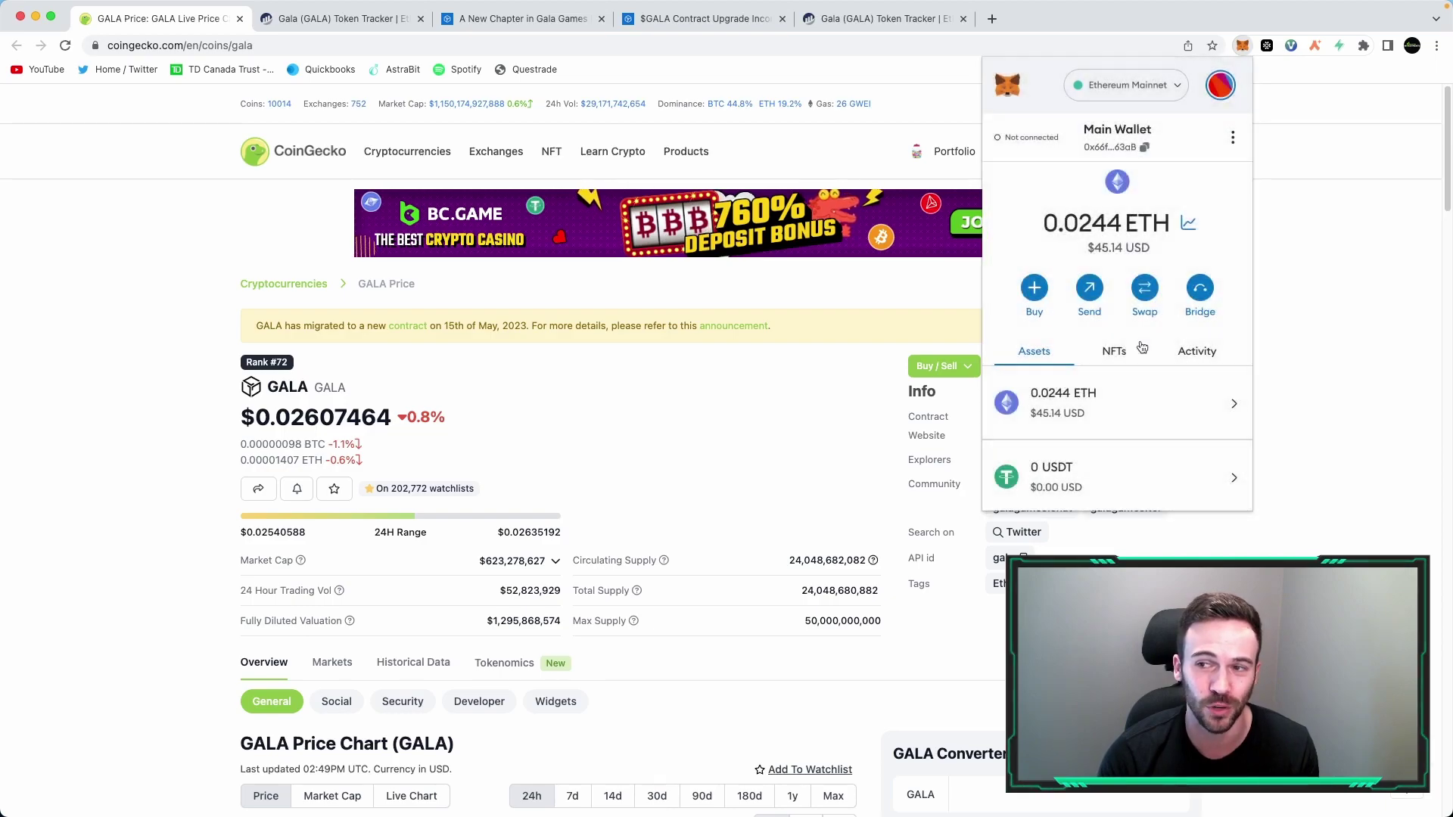
scroll(1047, 320, "down", 2)
scroll(1046, 320, "down", 2)
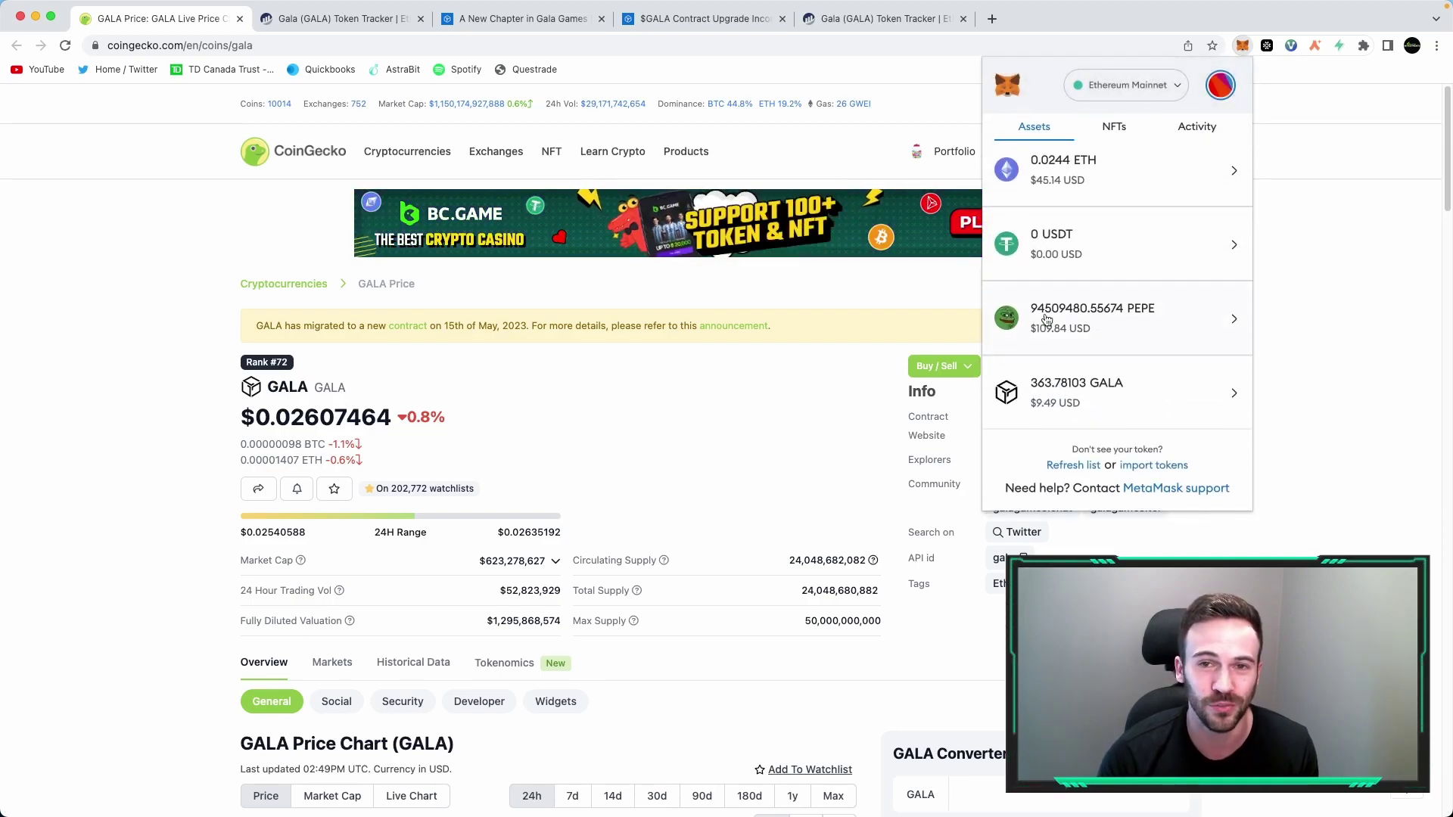
- Read Discord's $GALA v2 Upgrade Discussion, noting that v1 can't be swapped, then dismiss Discord
left_click(1346, 282)
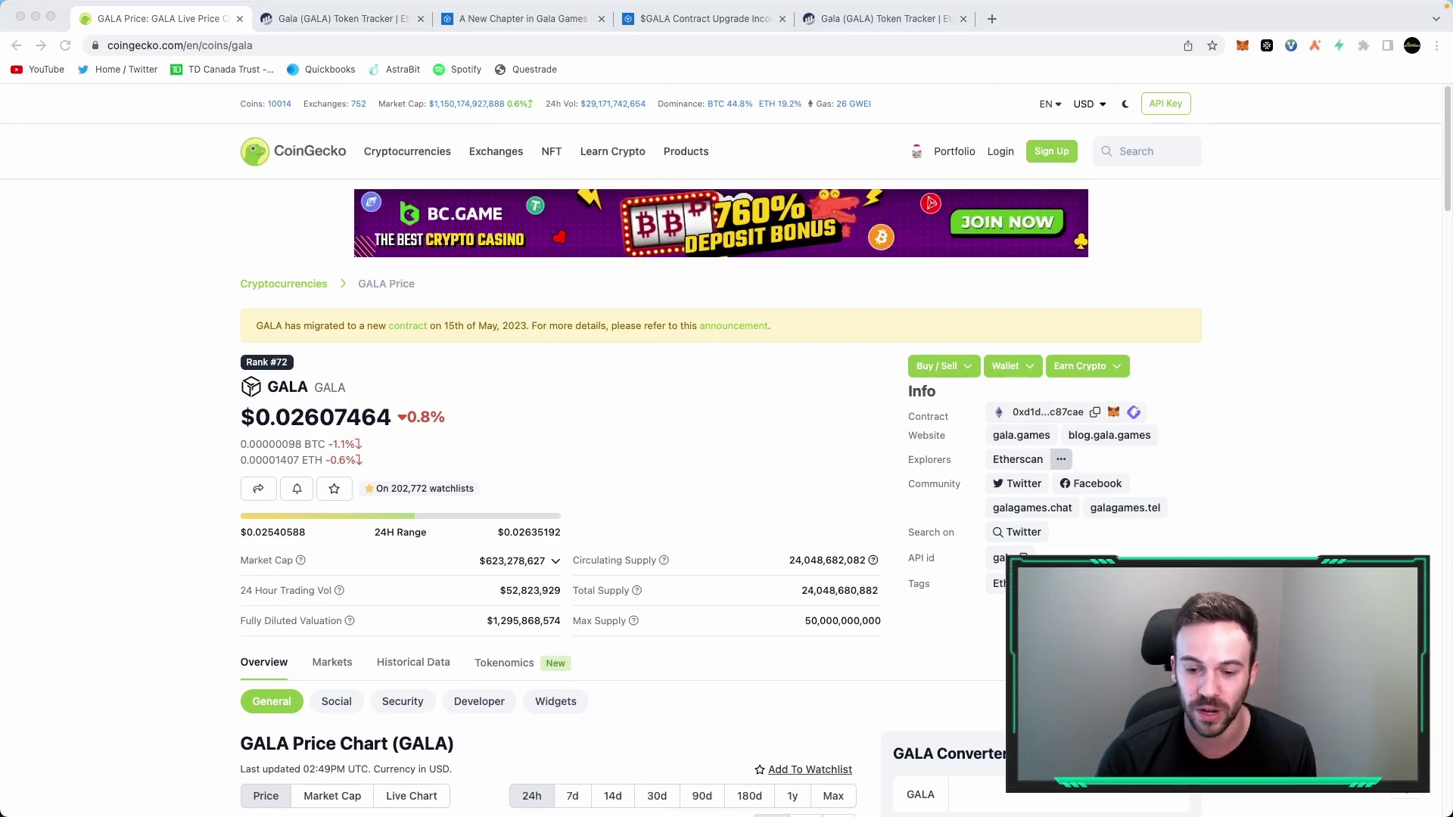
left_click_drag(415, 816, 837, 103)
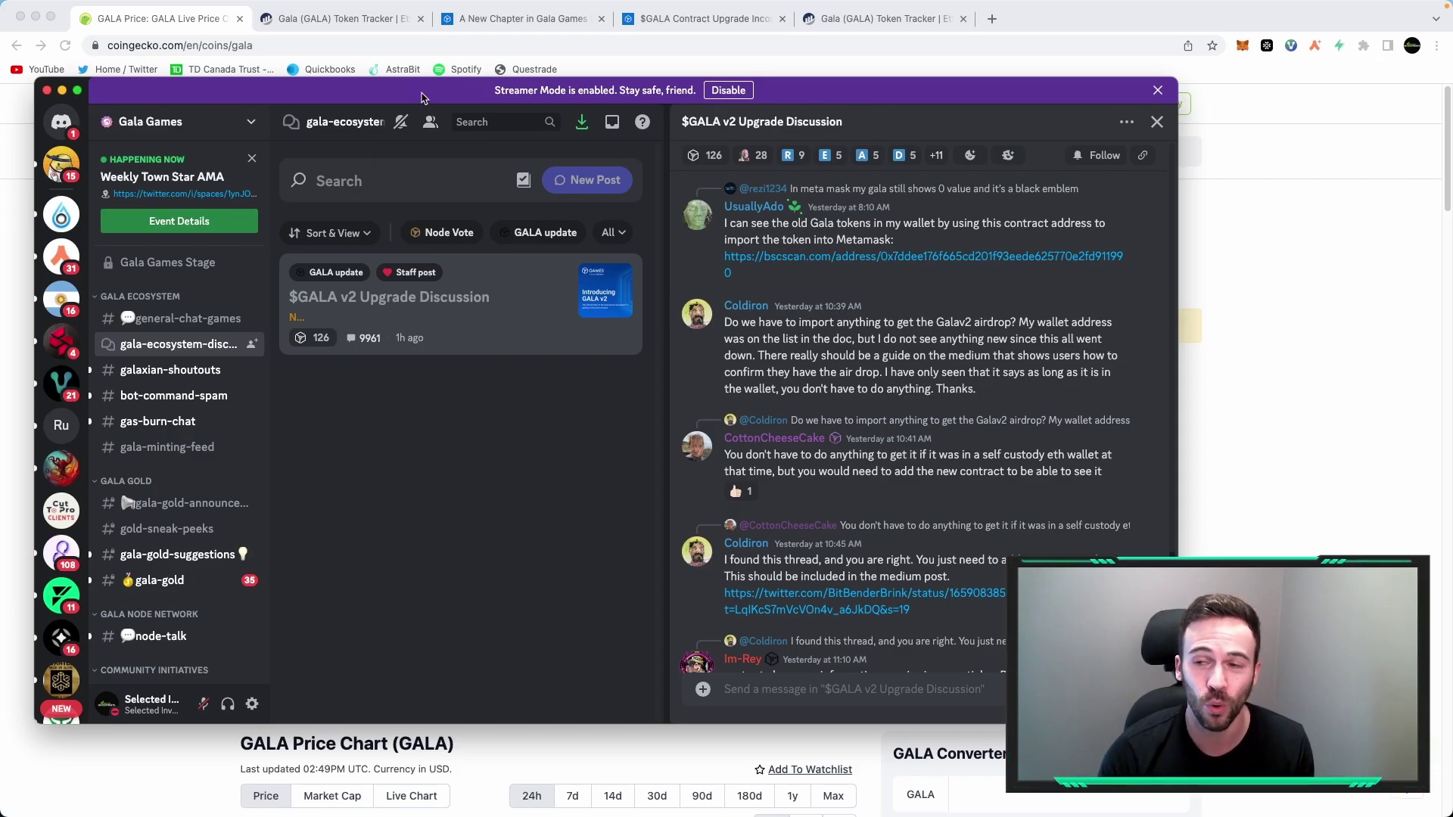
scroll(906, 211, "up", 6)
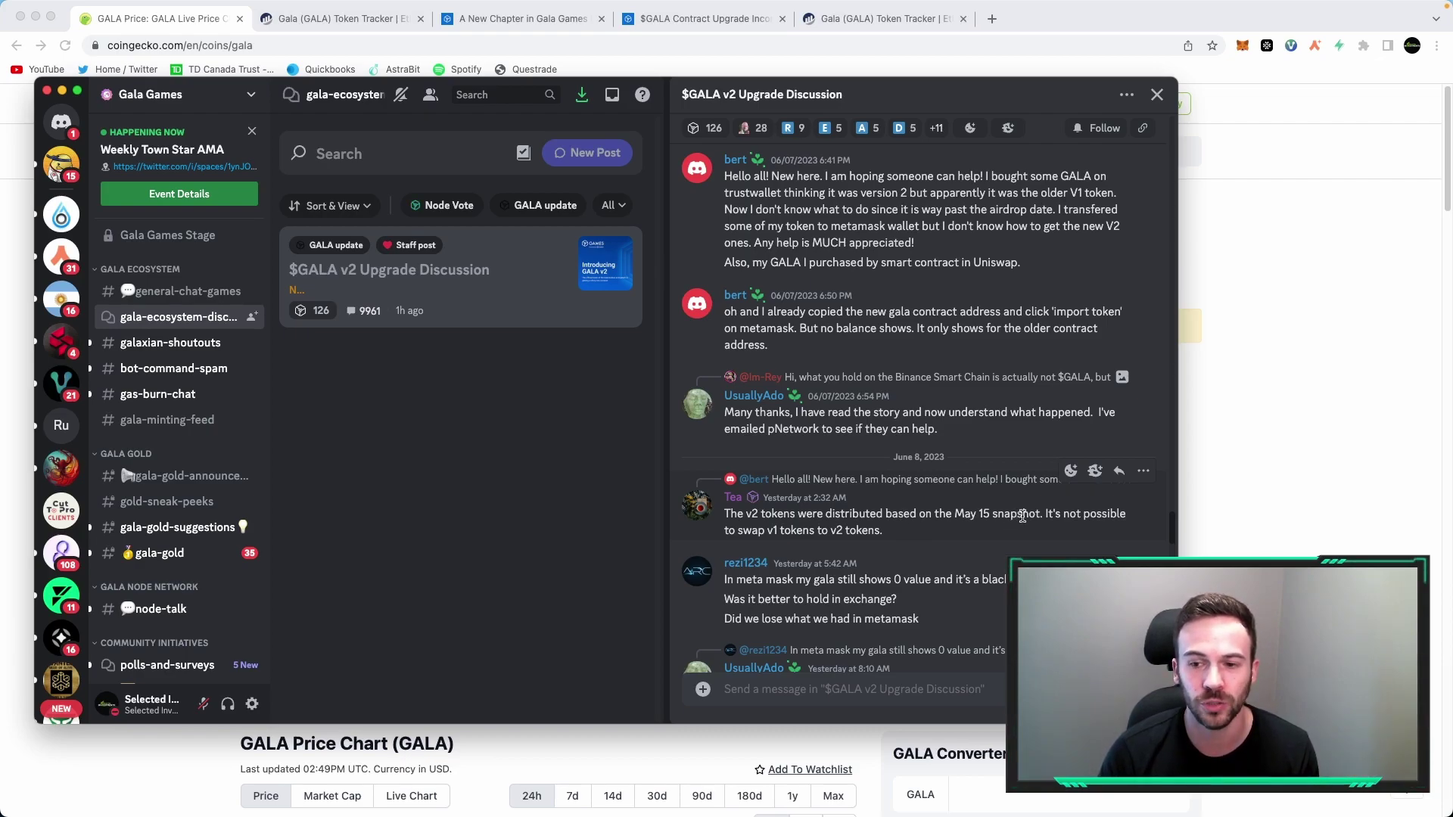
left_click_drag(810, 530, 792, 529)
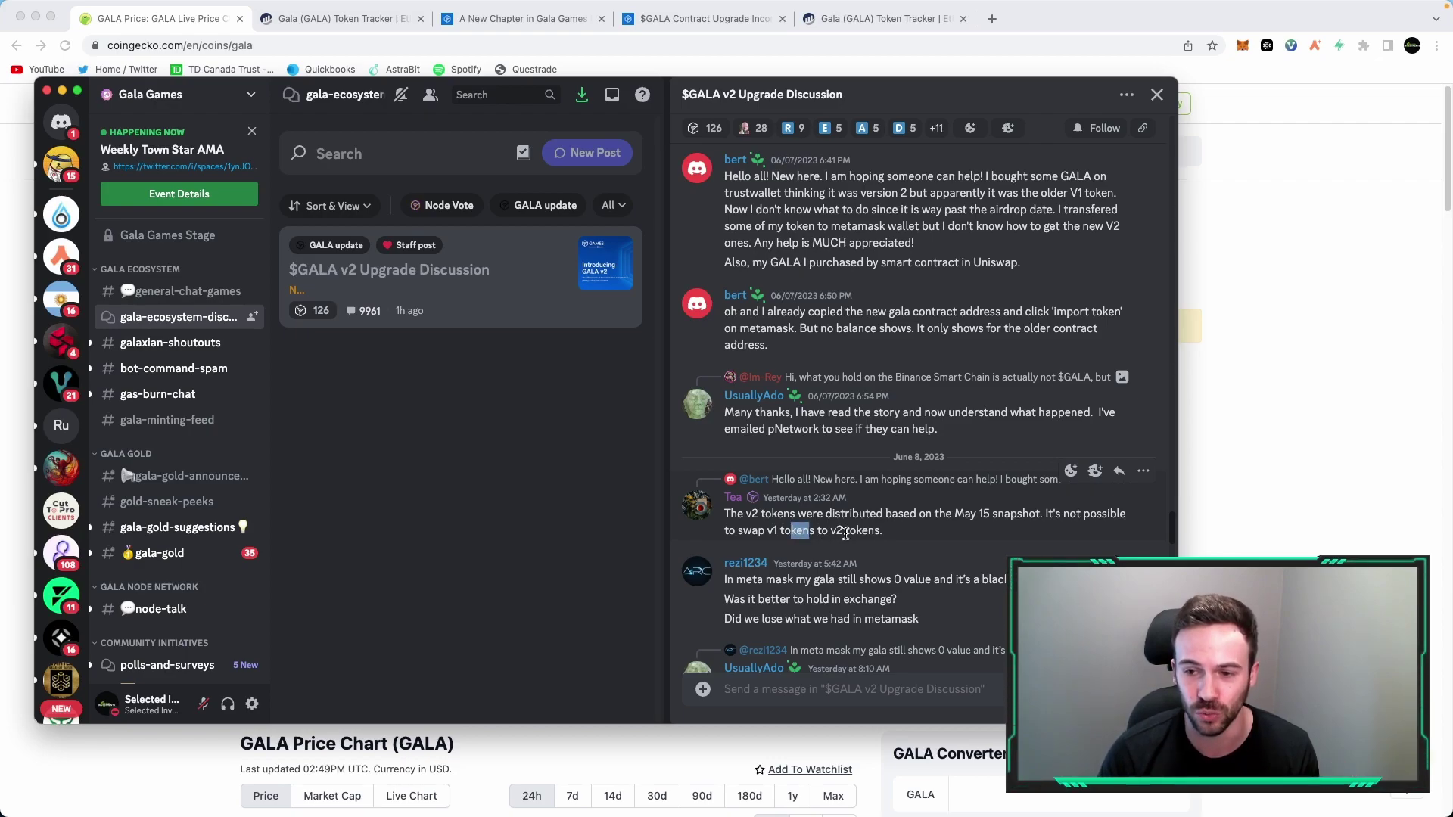
left_click(885, 537)
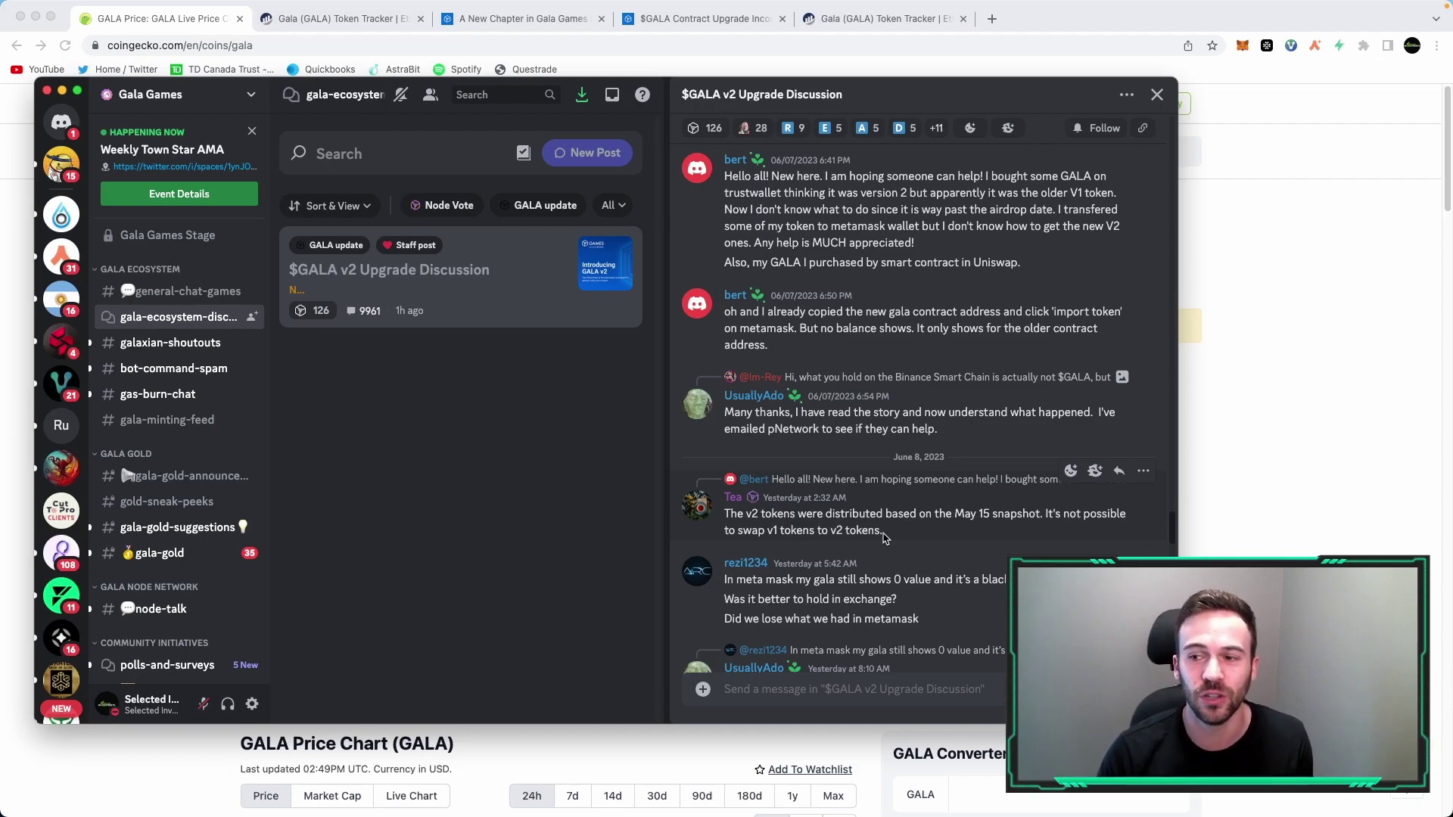
left_click(1290, 350)
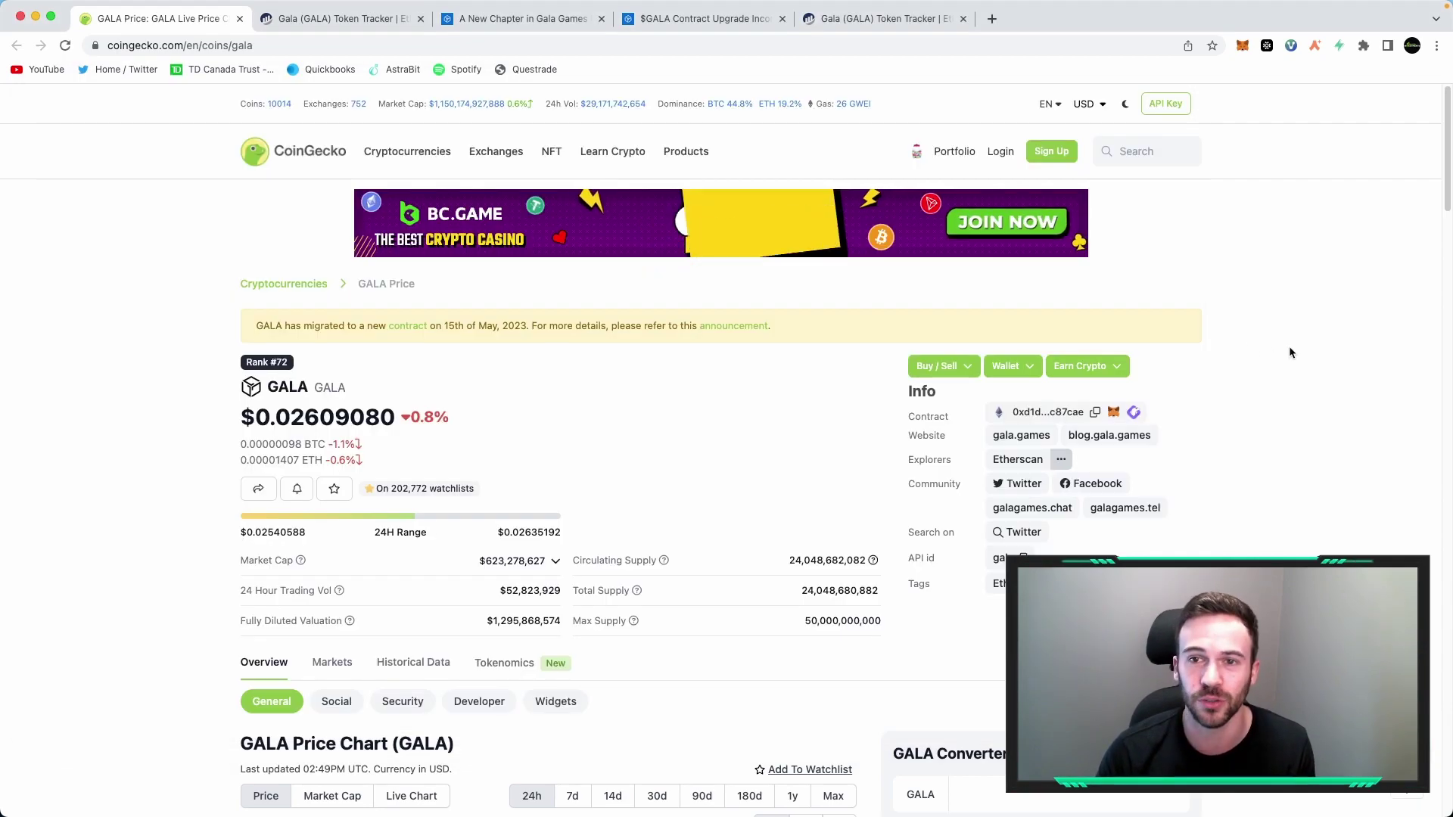
- Filter the Etherscan wallet's token holdings to 'gala', showing two 485.95248821 GALA entries
left_click(868, 19)
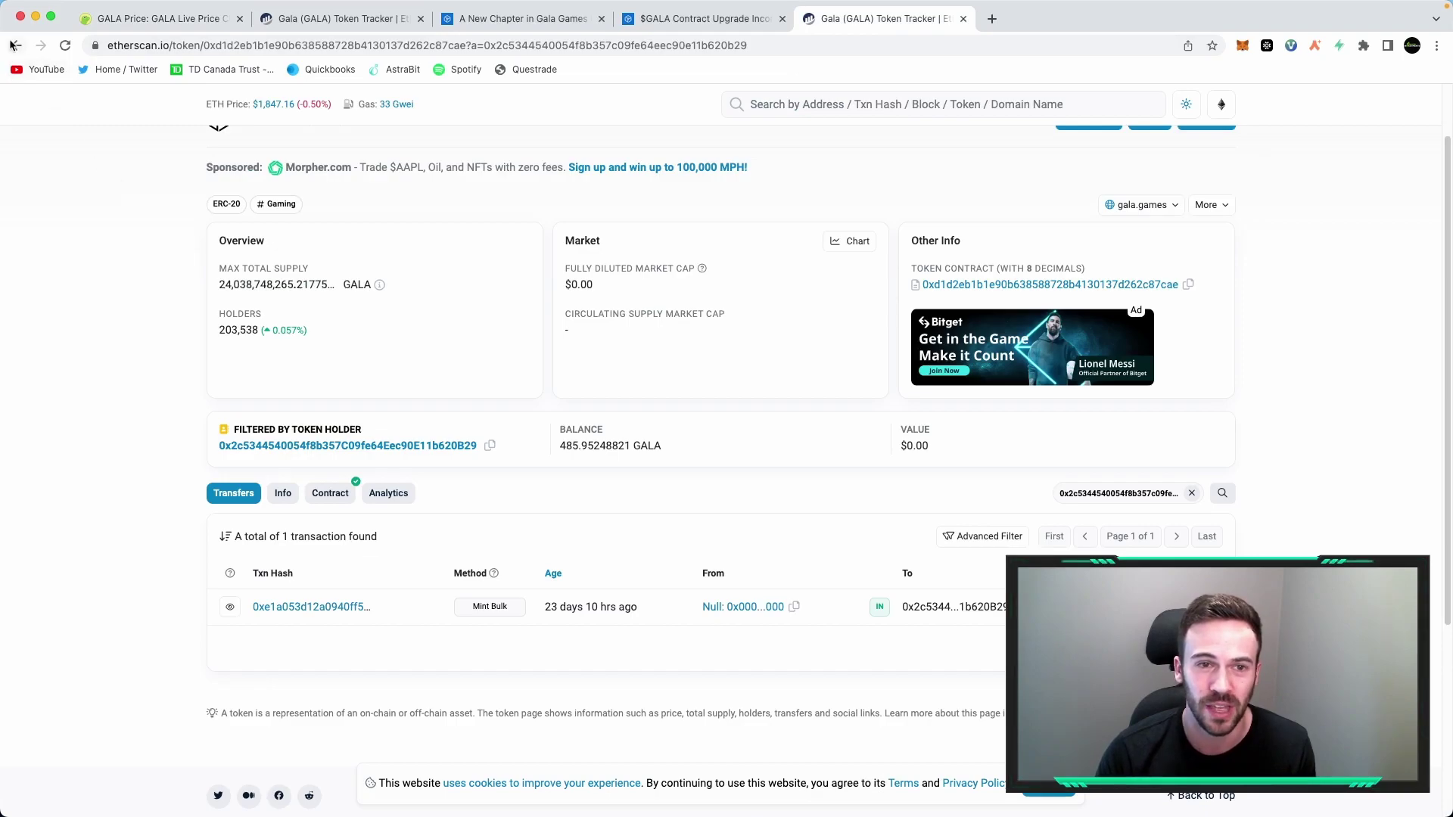
left_click(14, 45)
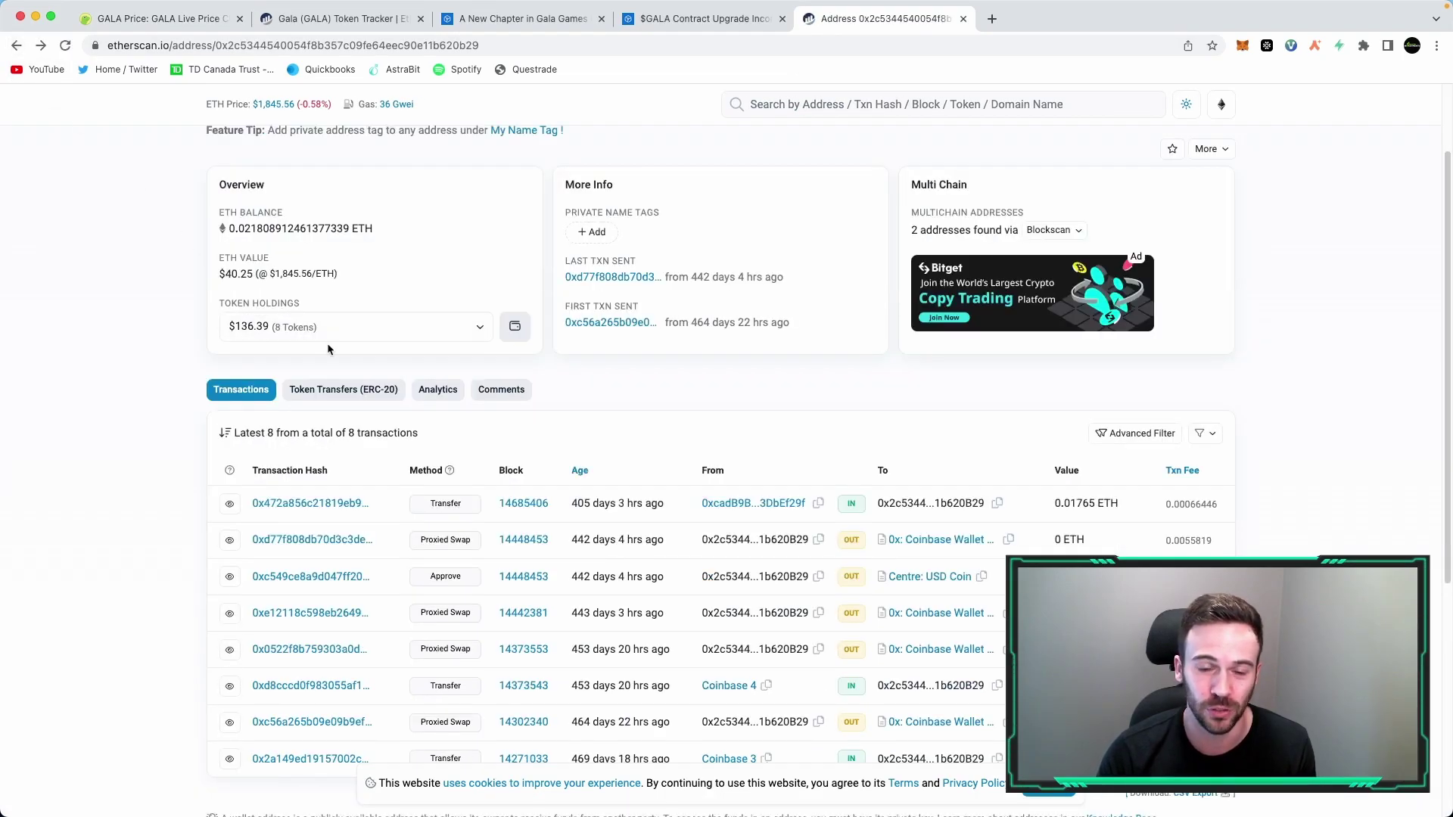
left_click(363, 331)
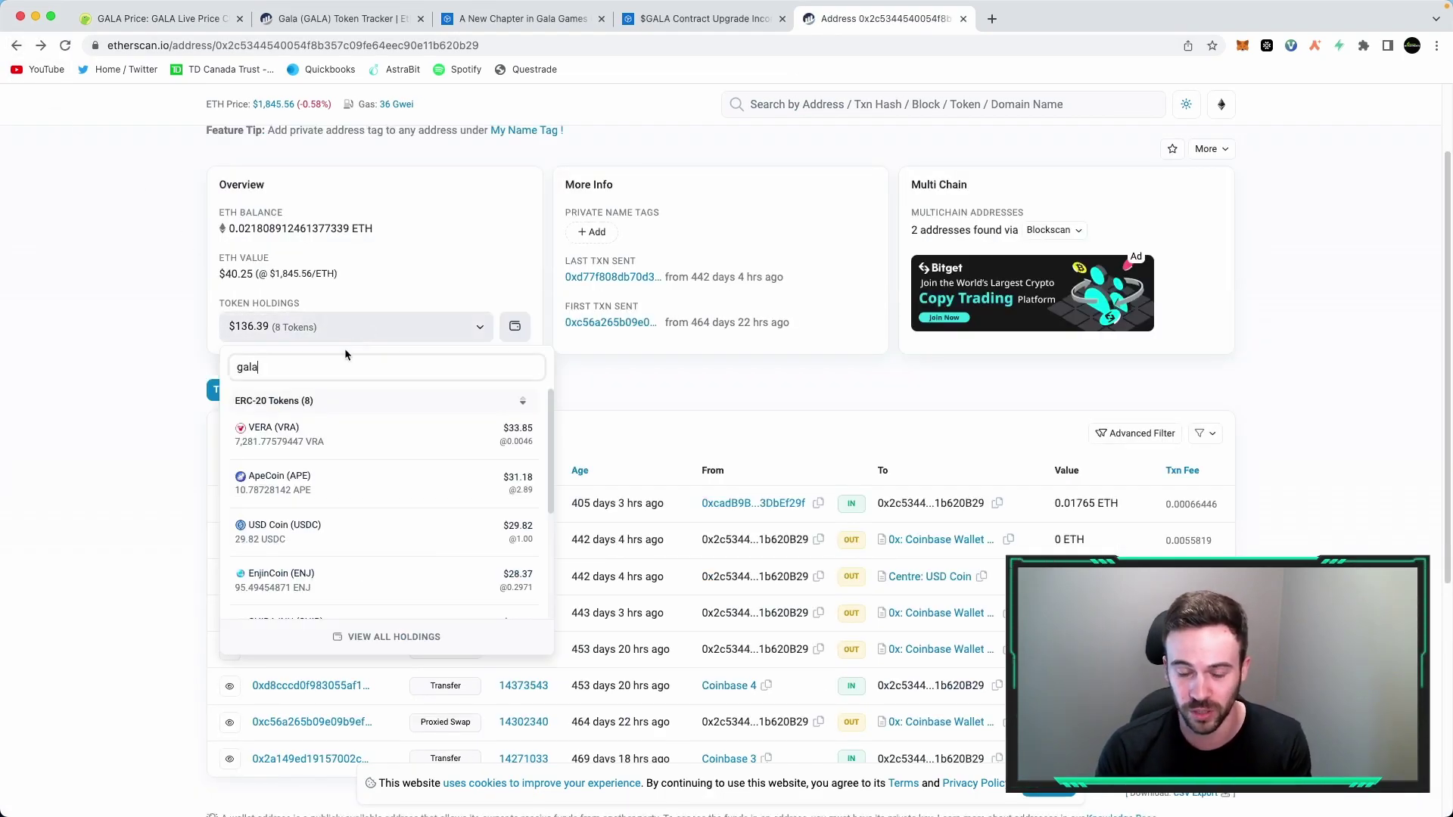
key("Return")
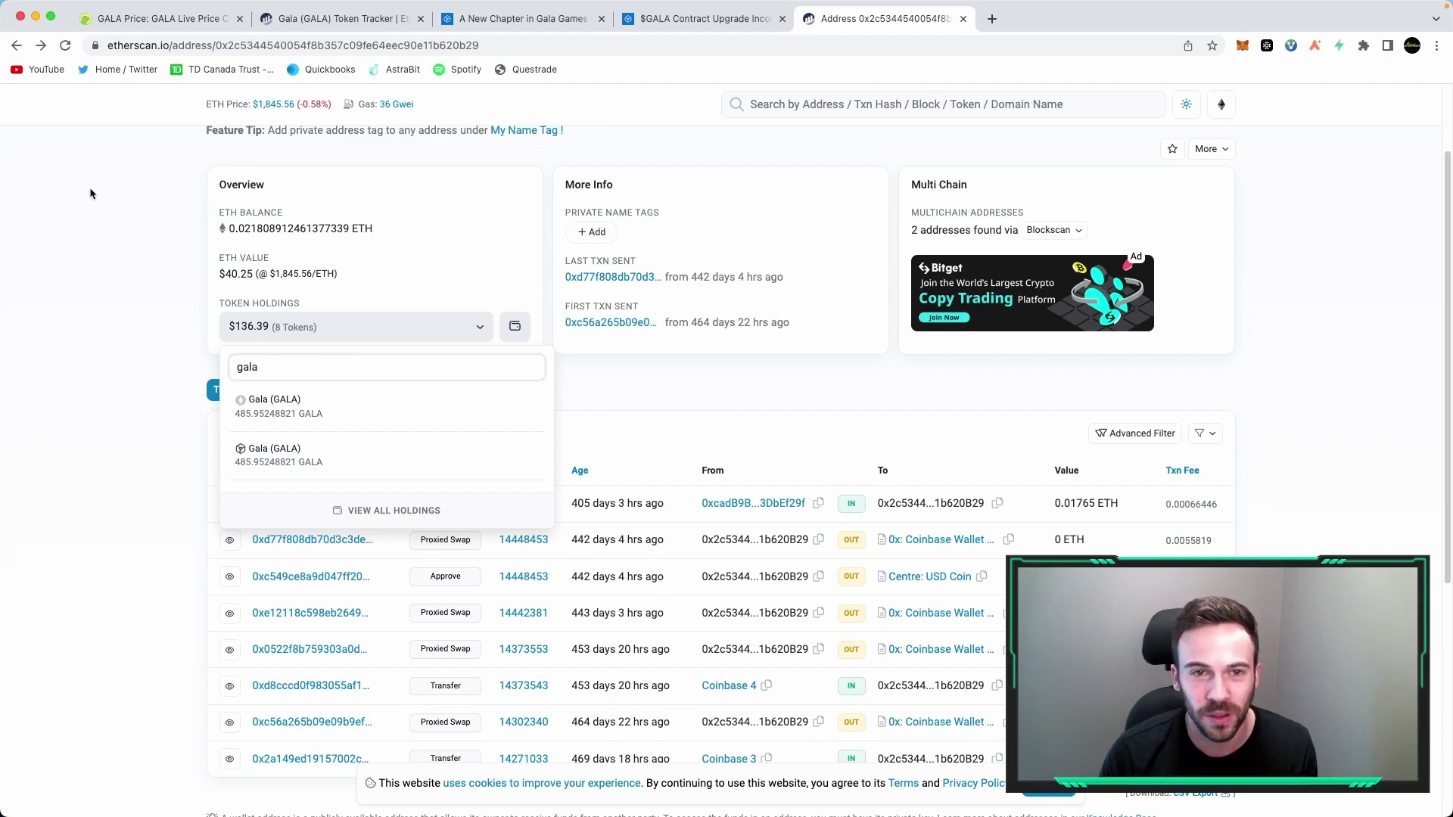
- Review GALA's market and supply stats on CoinGecko, then move to the Gala Games blog post
key("super+1")
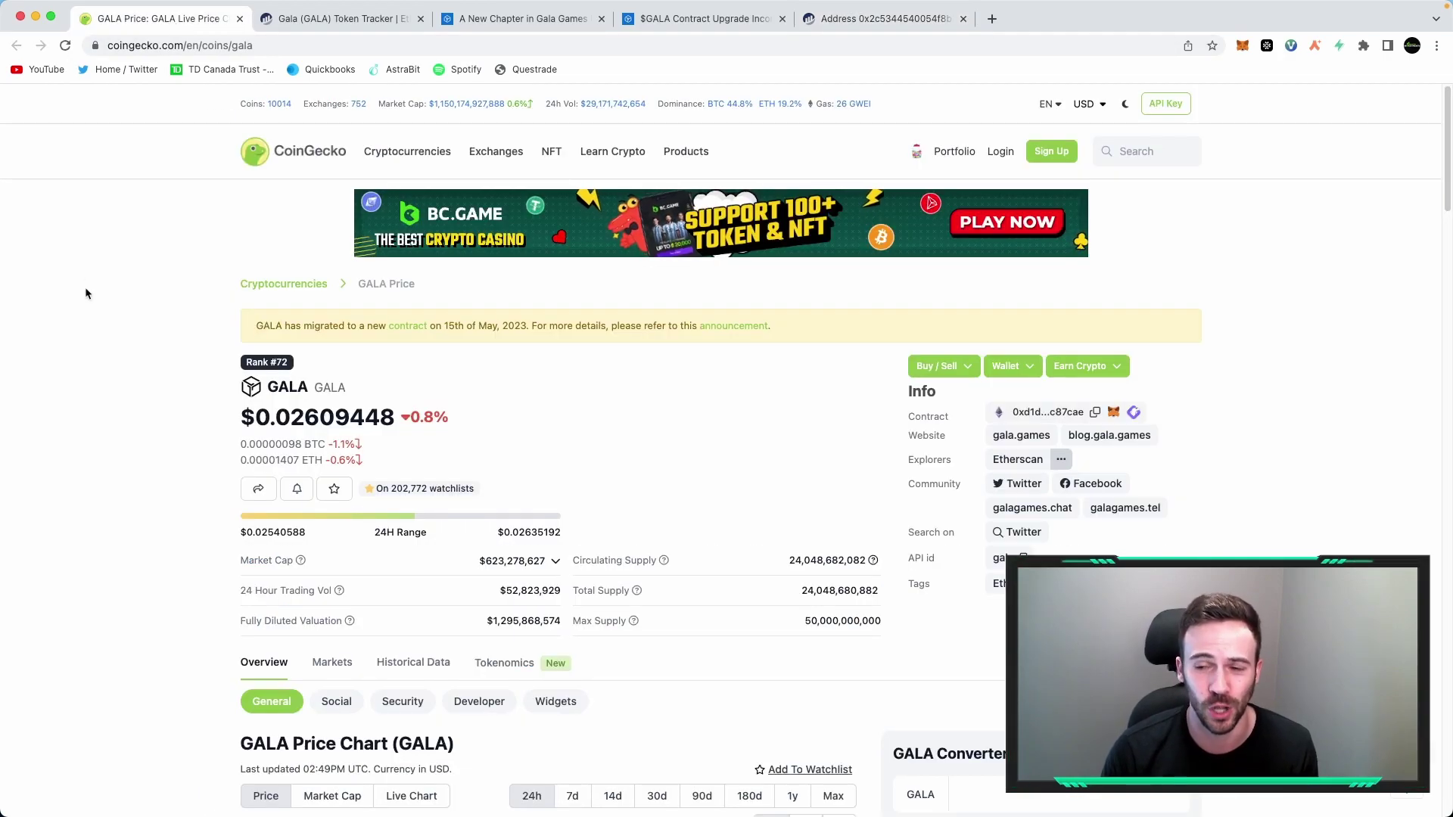
scroll(36, 457, "down", 5)
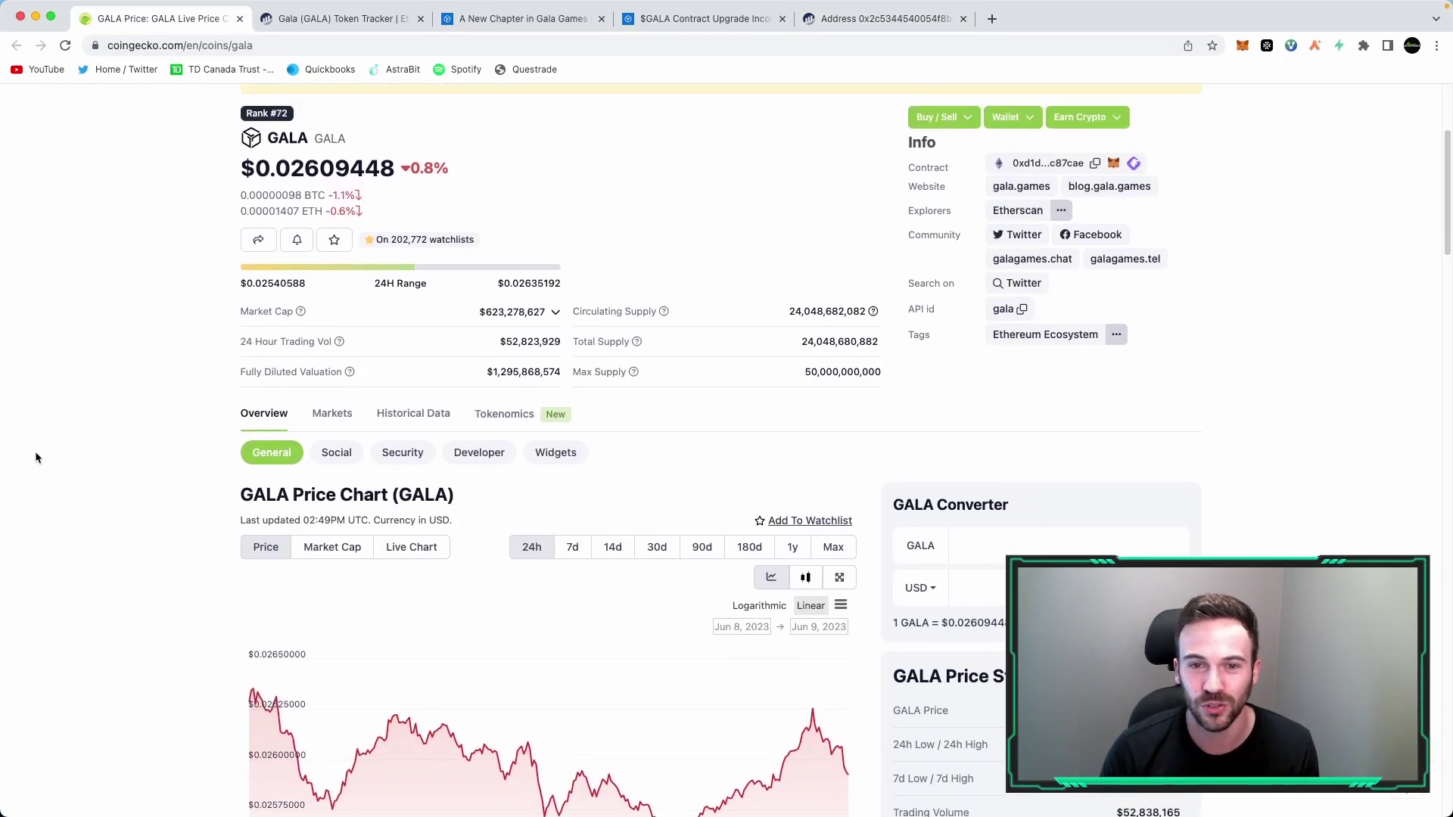
scroll(36, 453, "down", 1)
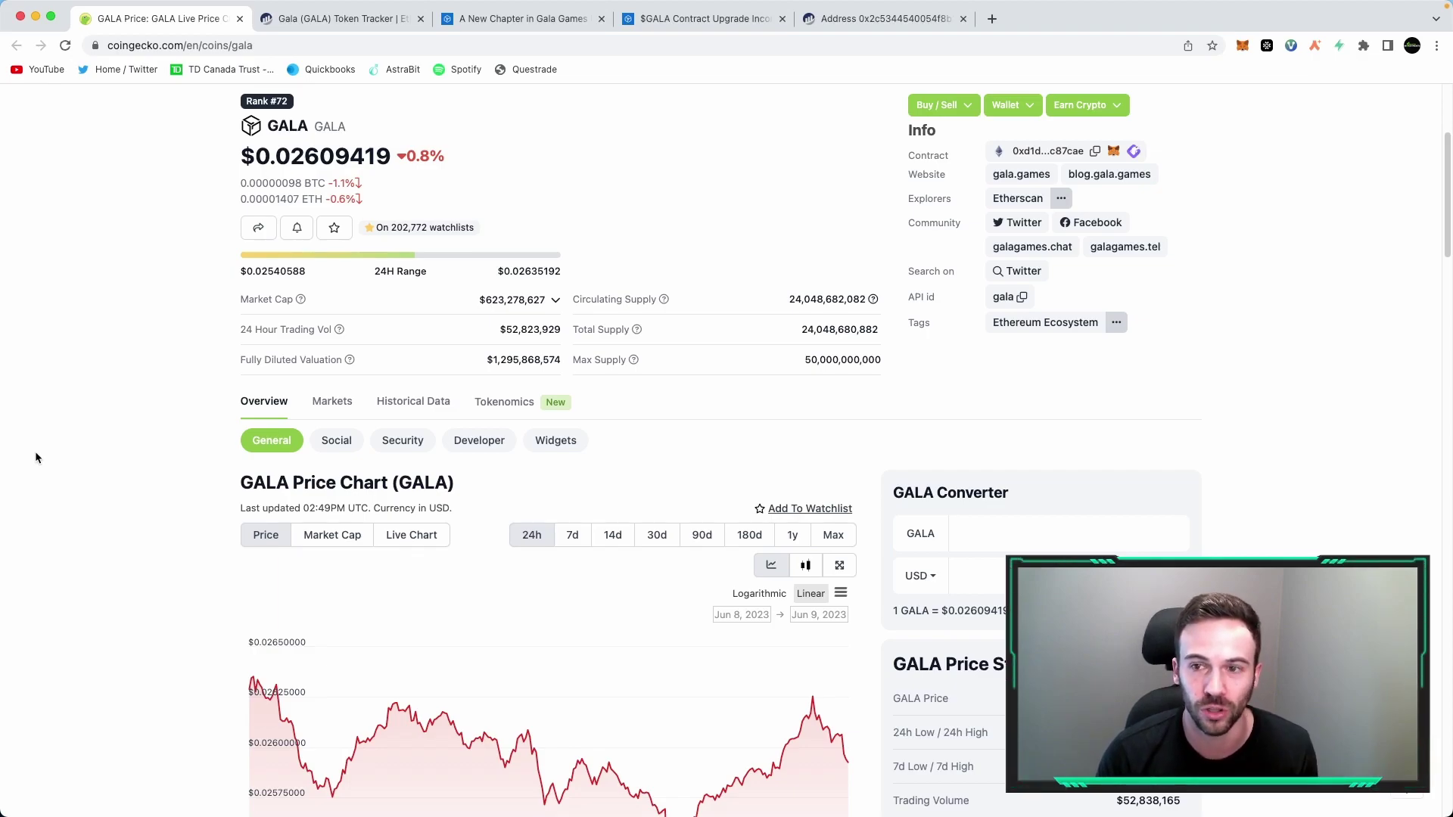
key("super+3")
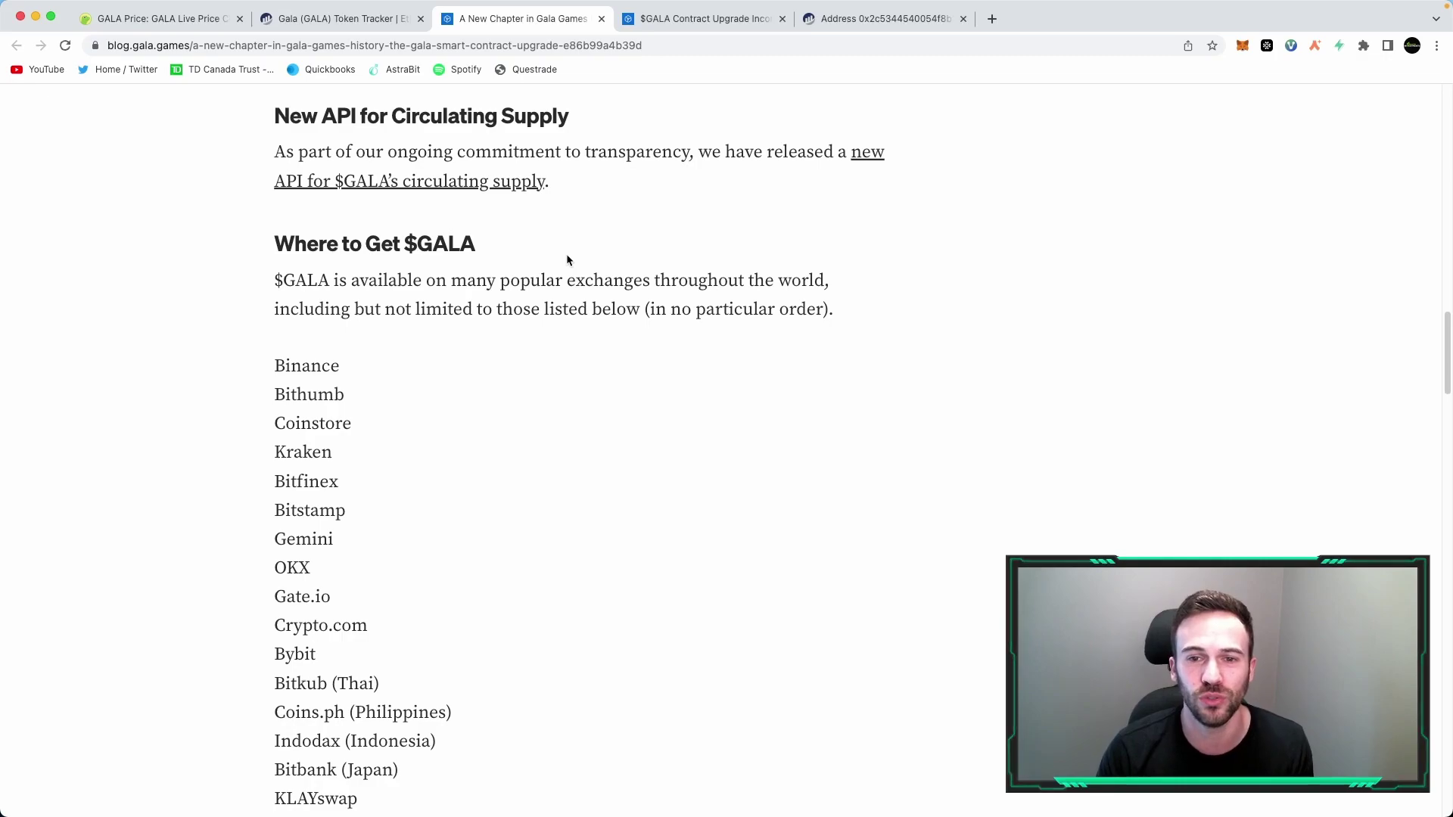
left_click(526, 186)
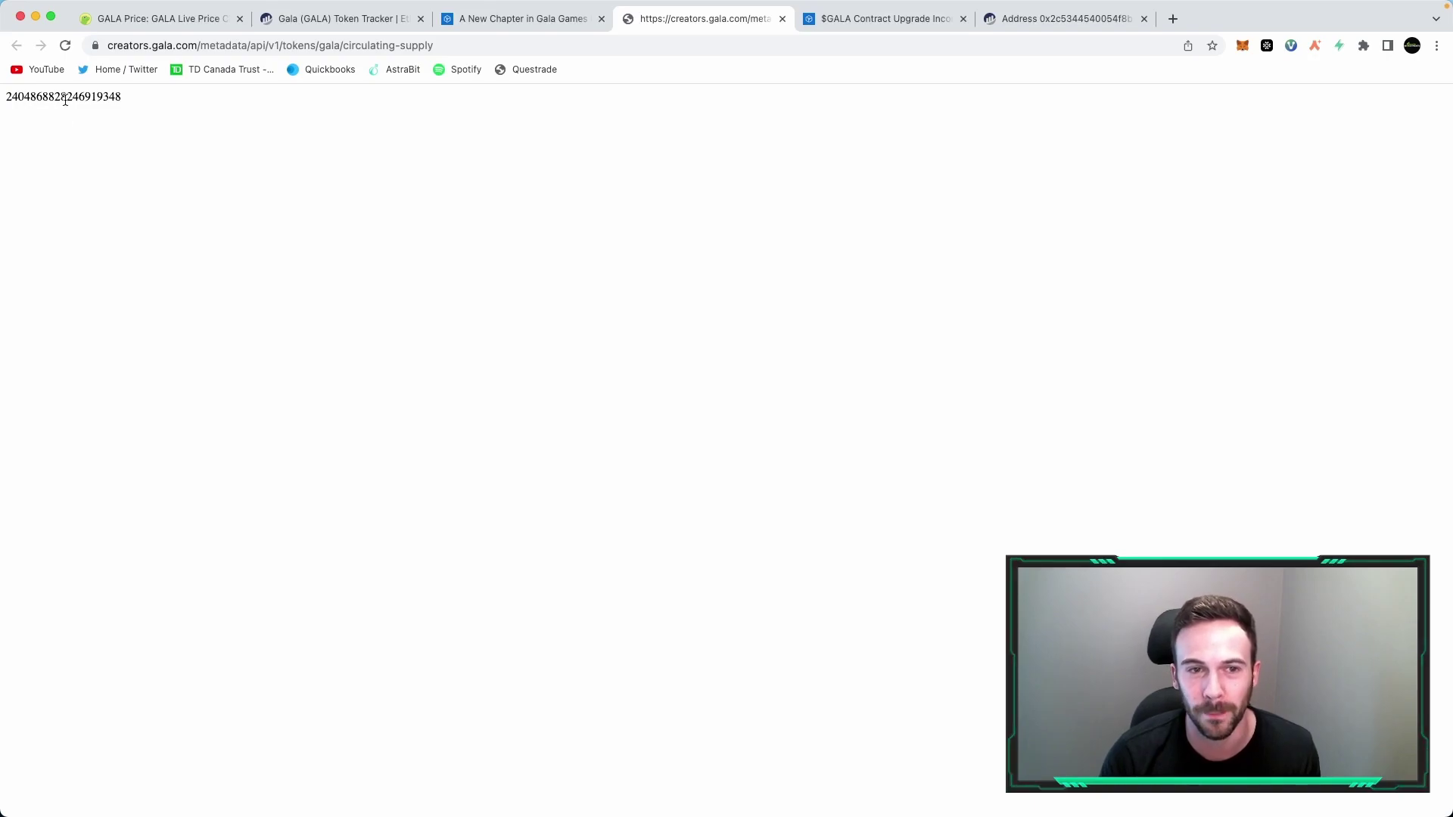
left_click(190, 16)
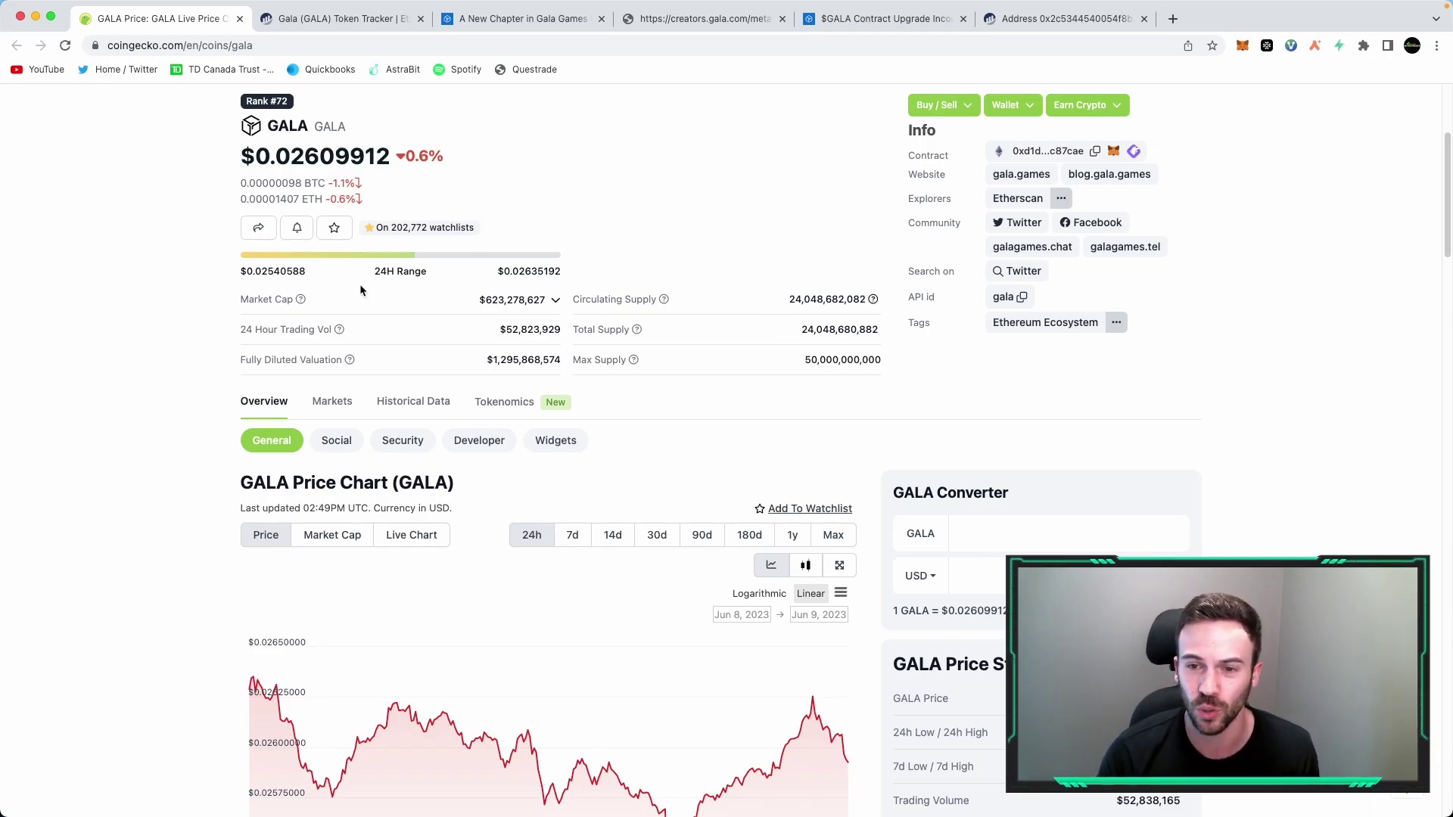
scroll(229, 288, "up", 2)
scroll(228, 287, "up", 3)
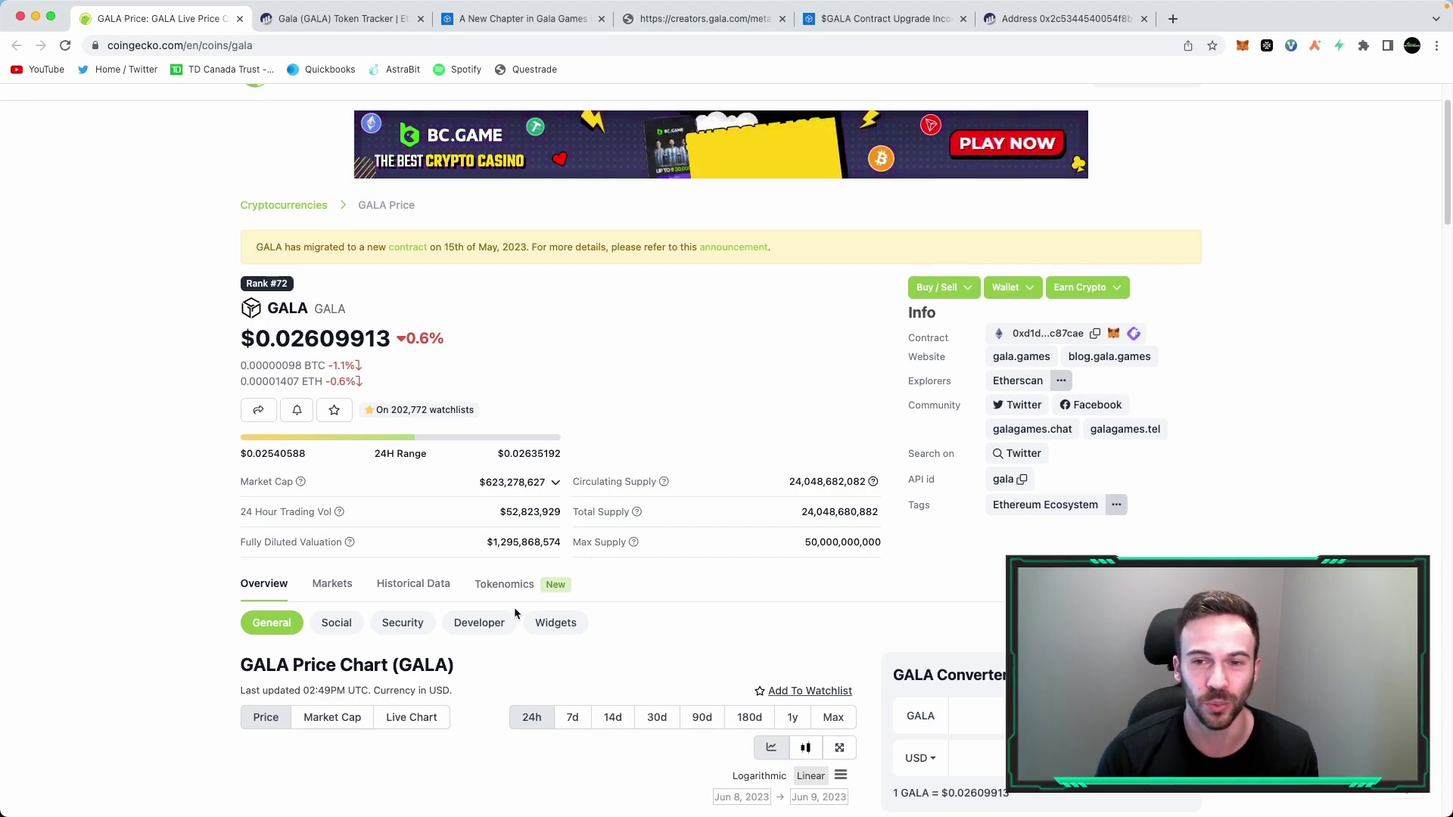
scroll(515, 607, "up", 2)
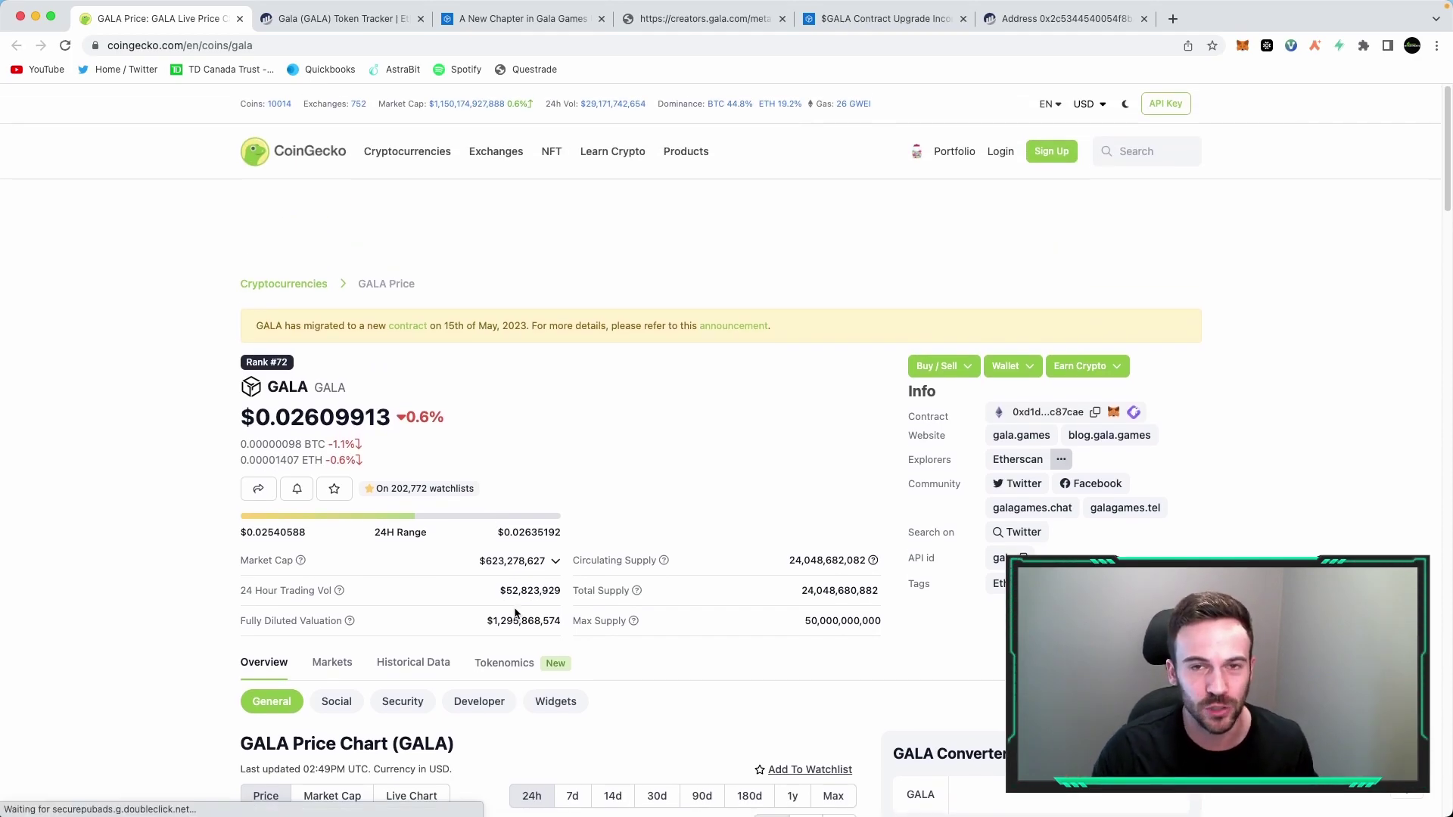